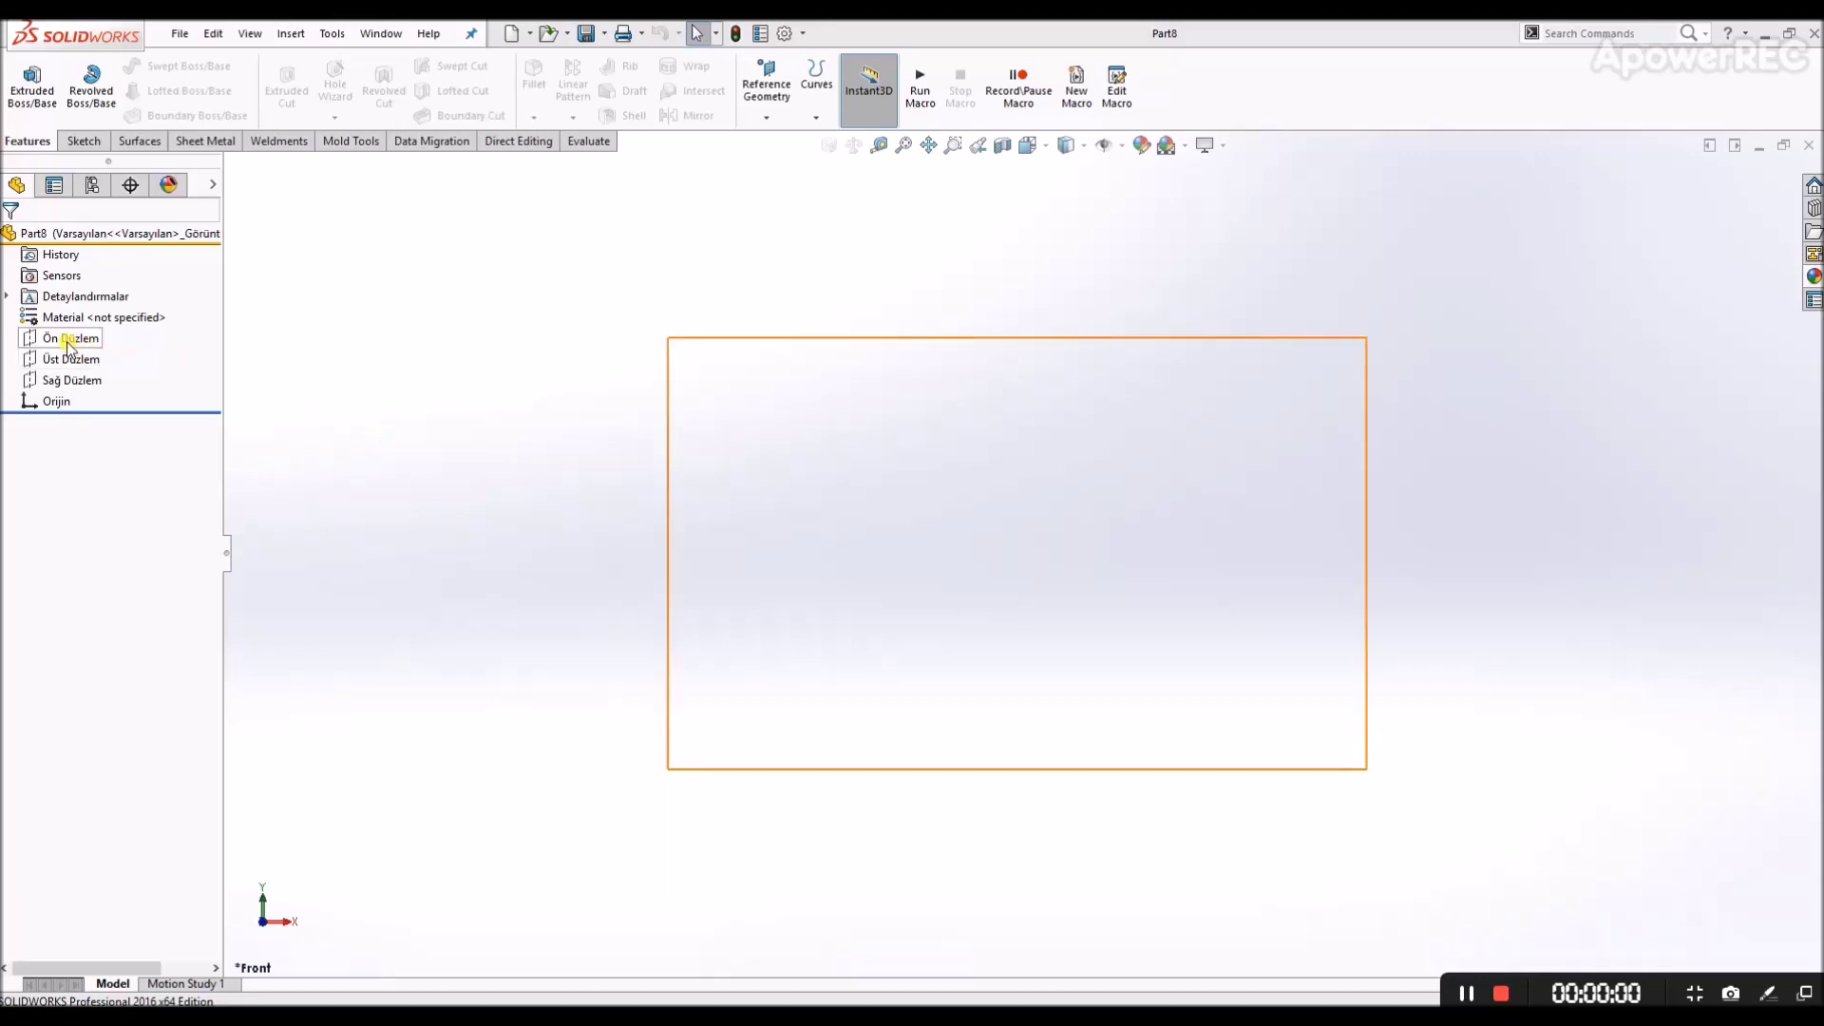
# - Start a sketch on Ön Düzlem and draw a vertical line up from the origin
pyautogui.click(66, 339)
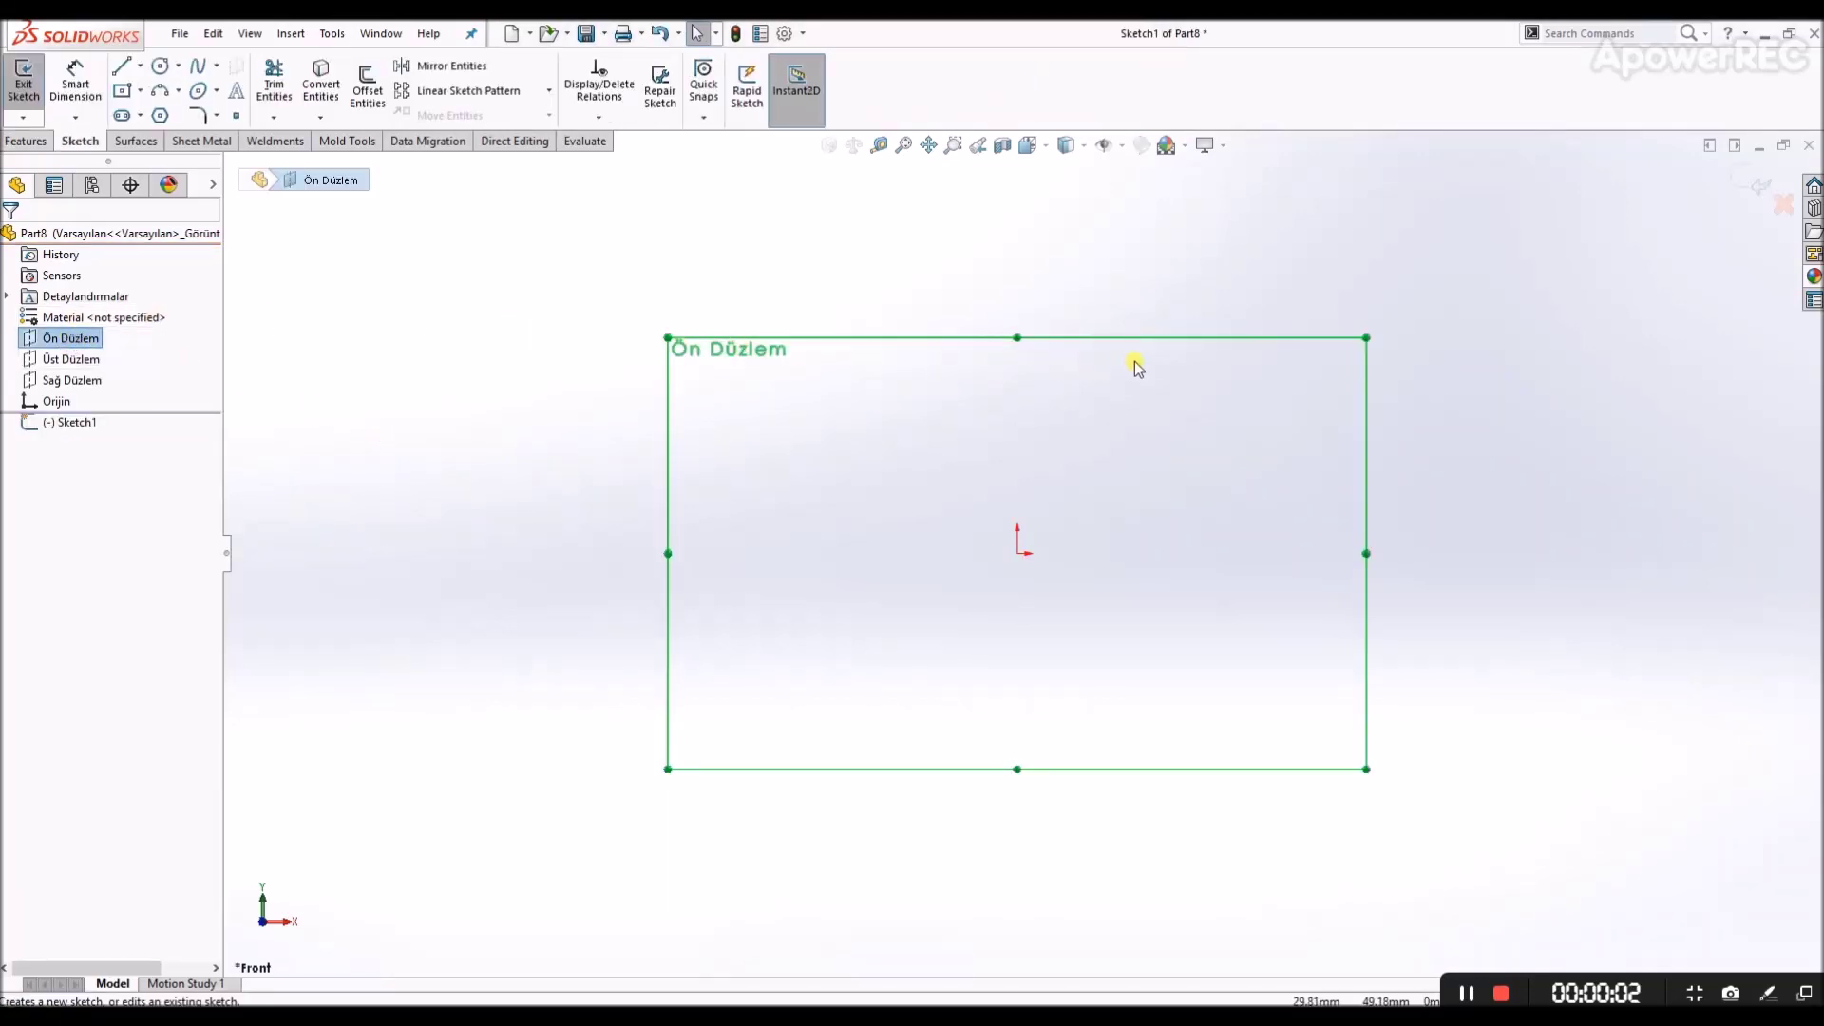
pyautogui.click(121, 66)
pyautogui.click(1019, 551)
pyautogui.click(1018, 267)
pyautogui.press('Escape')
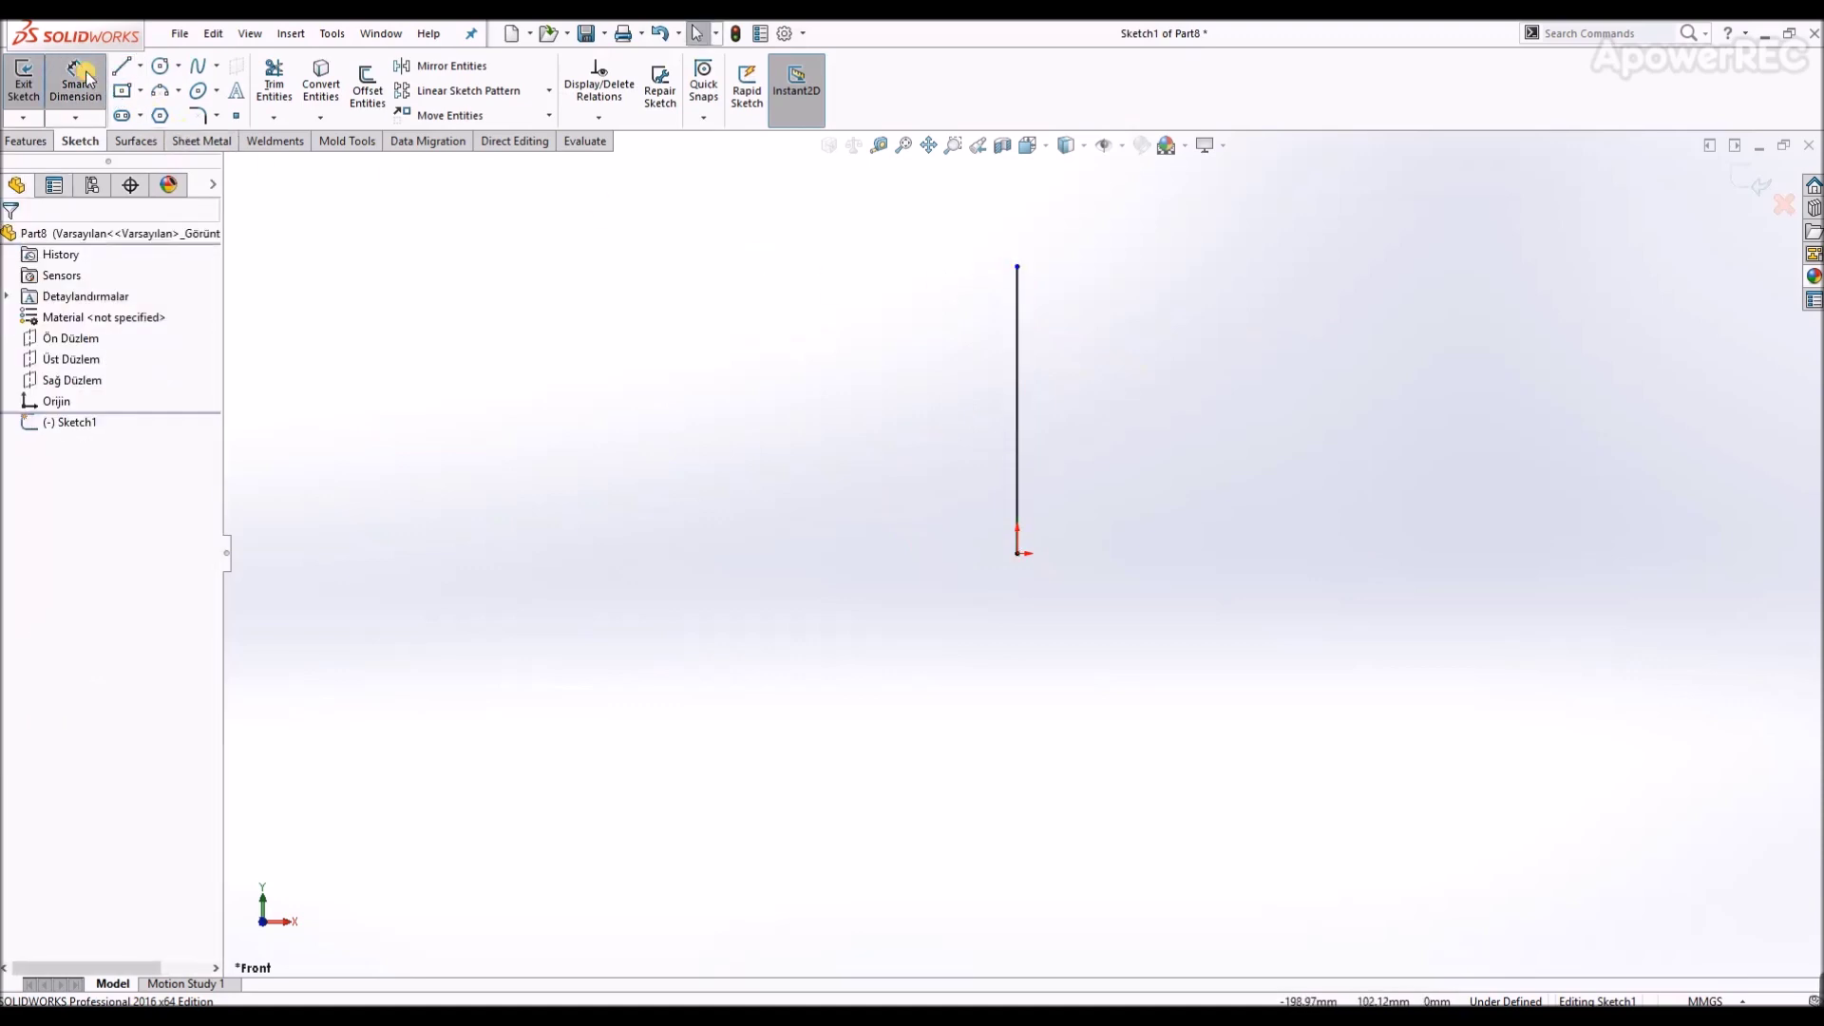
# - Dimension the line to 120 mm, make it construction geometry, and begin a centrepoint arc on it
pyautogui.click(1017, 387)
pyautogui.click(1060, 398)
pyautogui.write('120')
pyautogui.press('Return')
pyautogui.press('Escape')
pyautogui.click(1018, 338)
pyautogui.click(1083, 283)
pyautogui.click(162, 91)
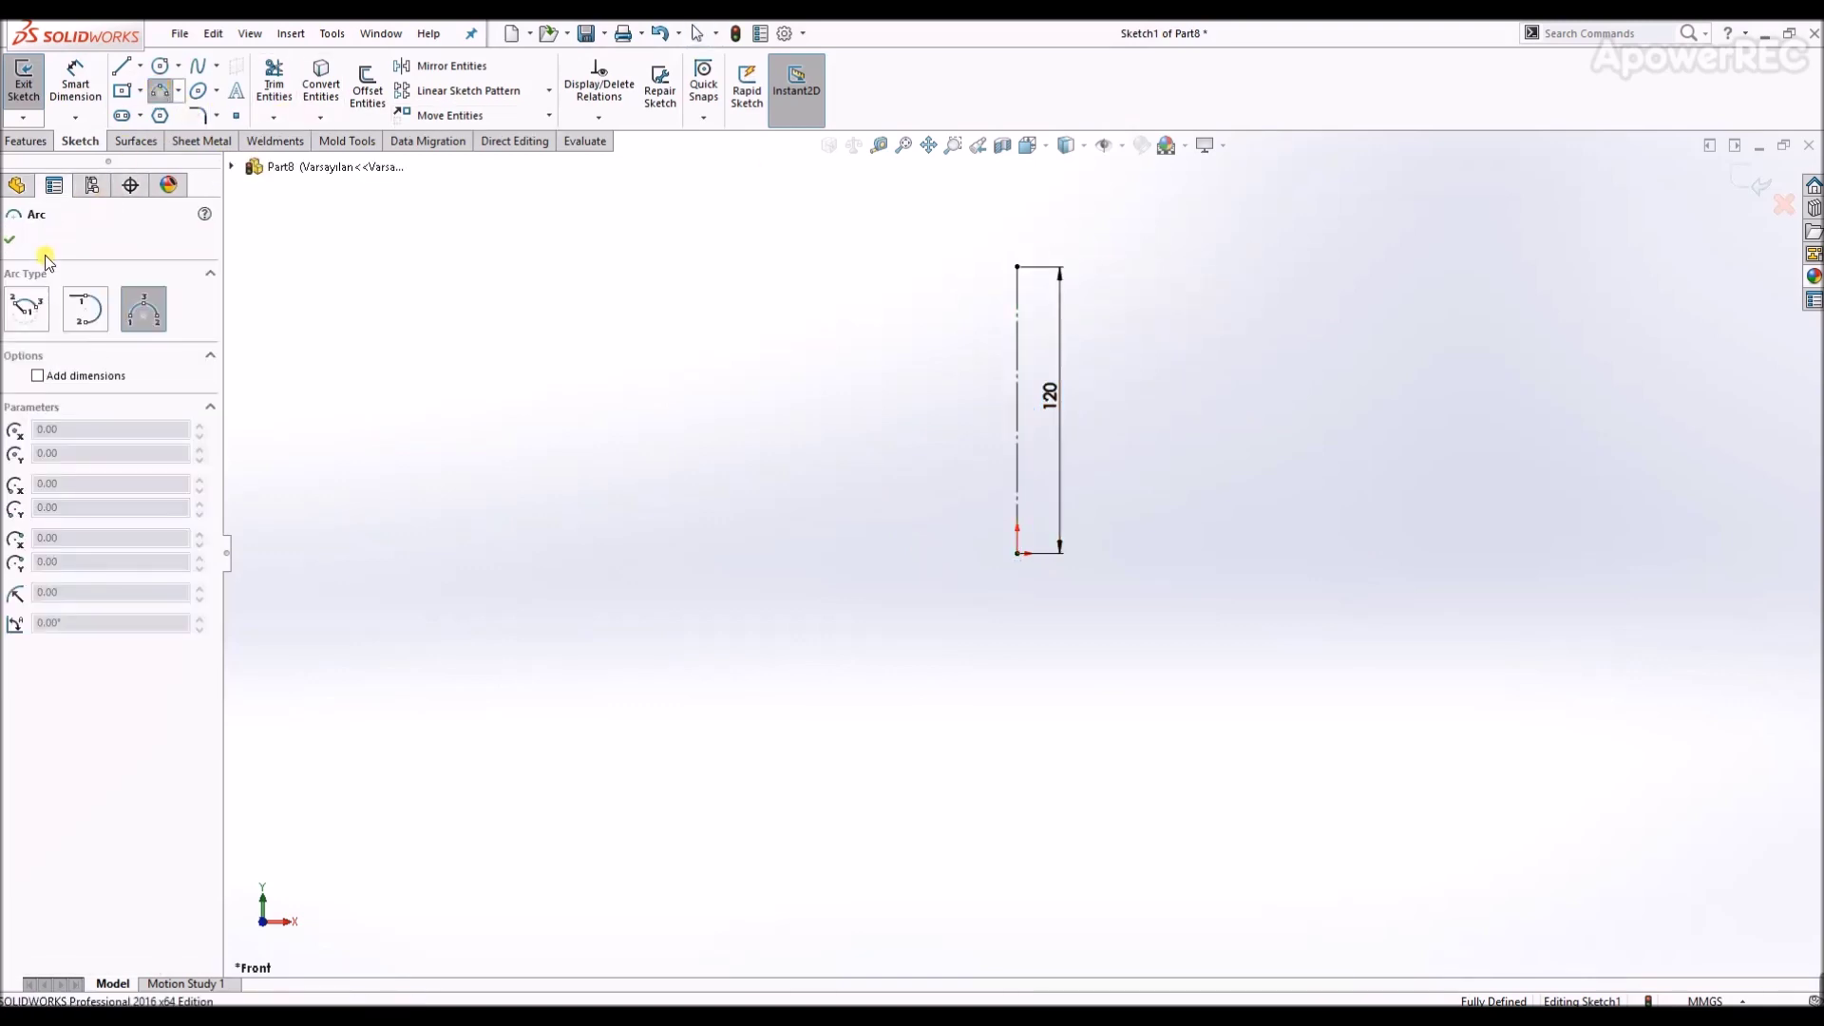
pyautogui.click(1018, 316)
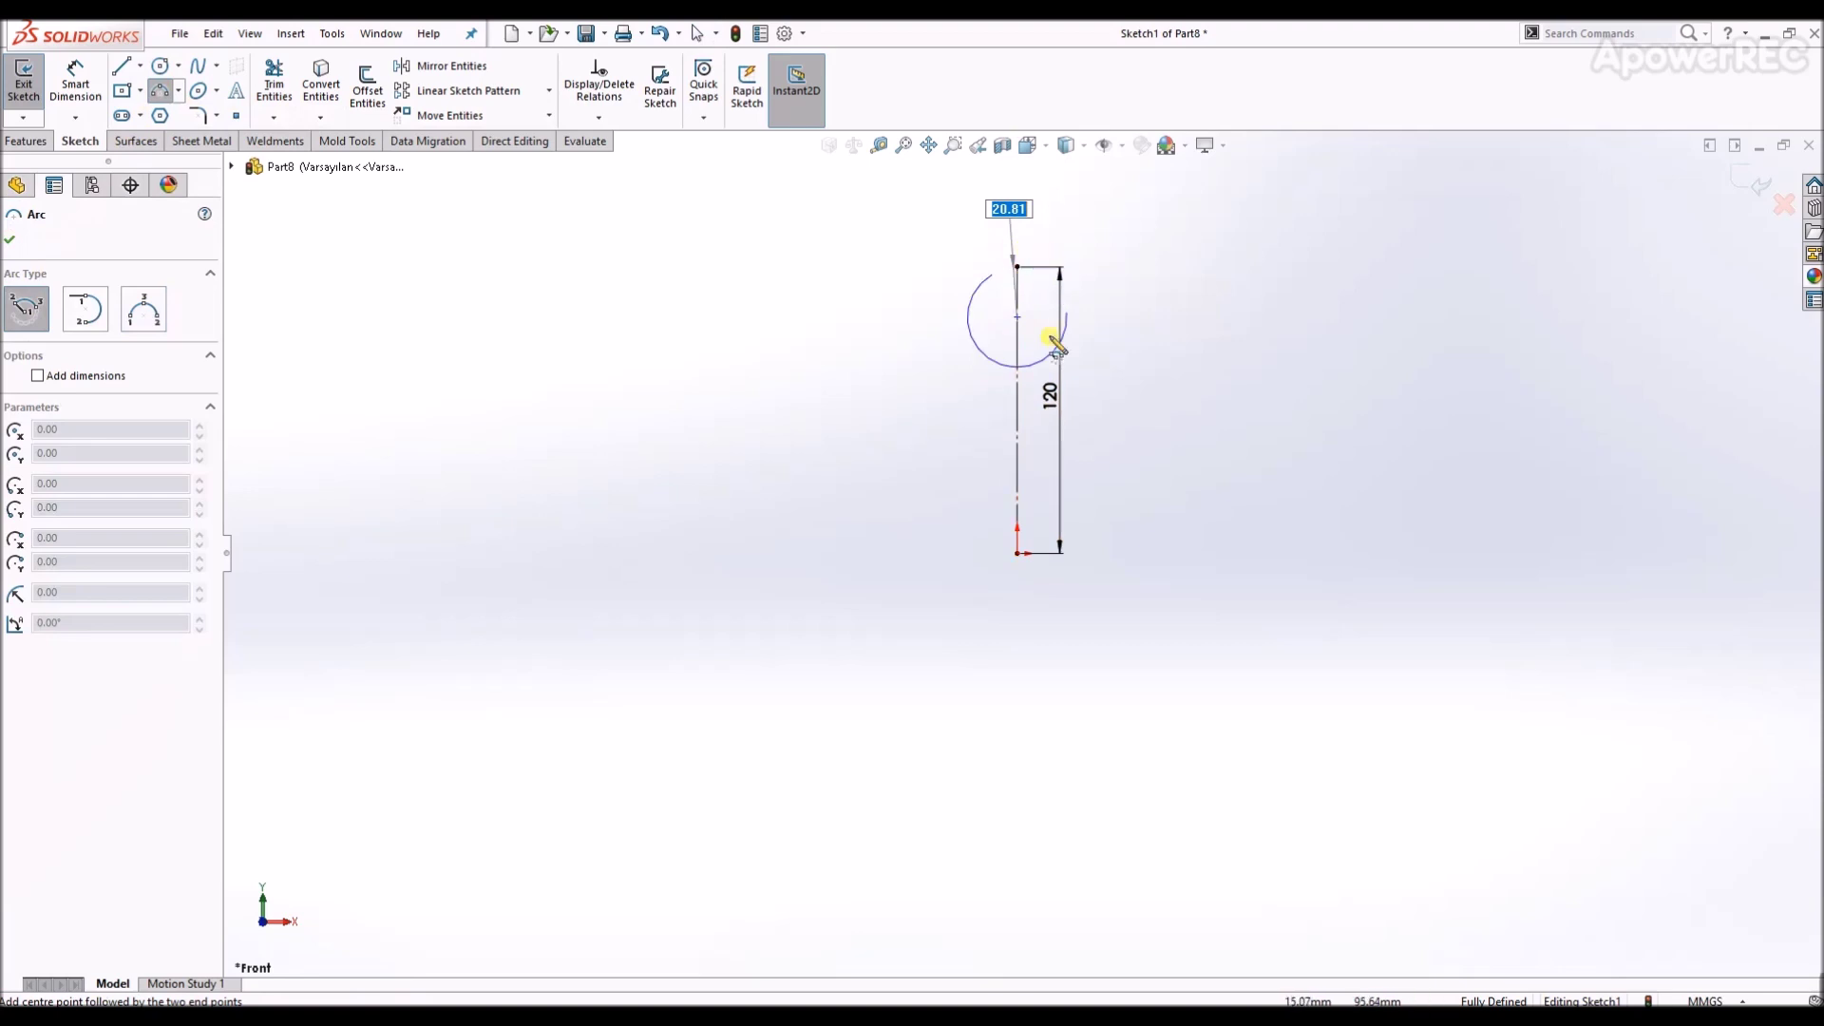
# - Draw a small arc near the top of the construction line and a larger arc around the origin
pyautogui.click(1088, 273)
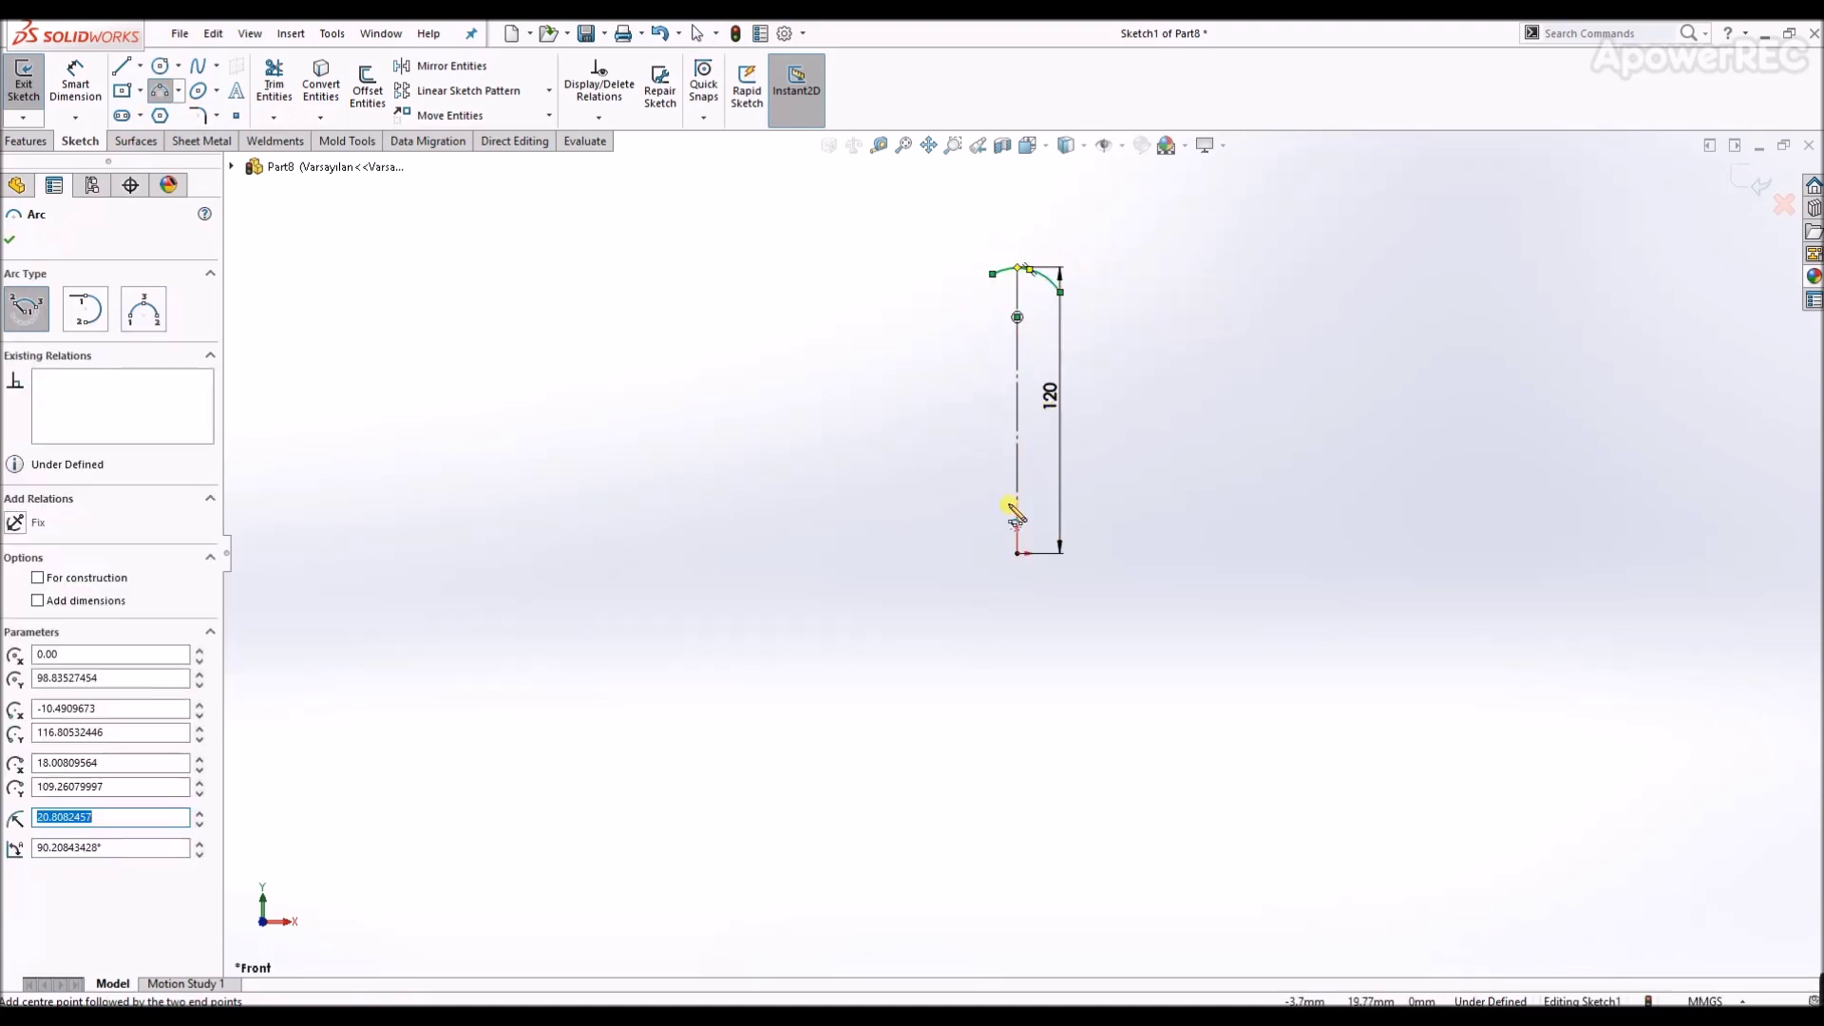
pyautogui.click(1017, 498)
pyautogui.click(1092, 533)
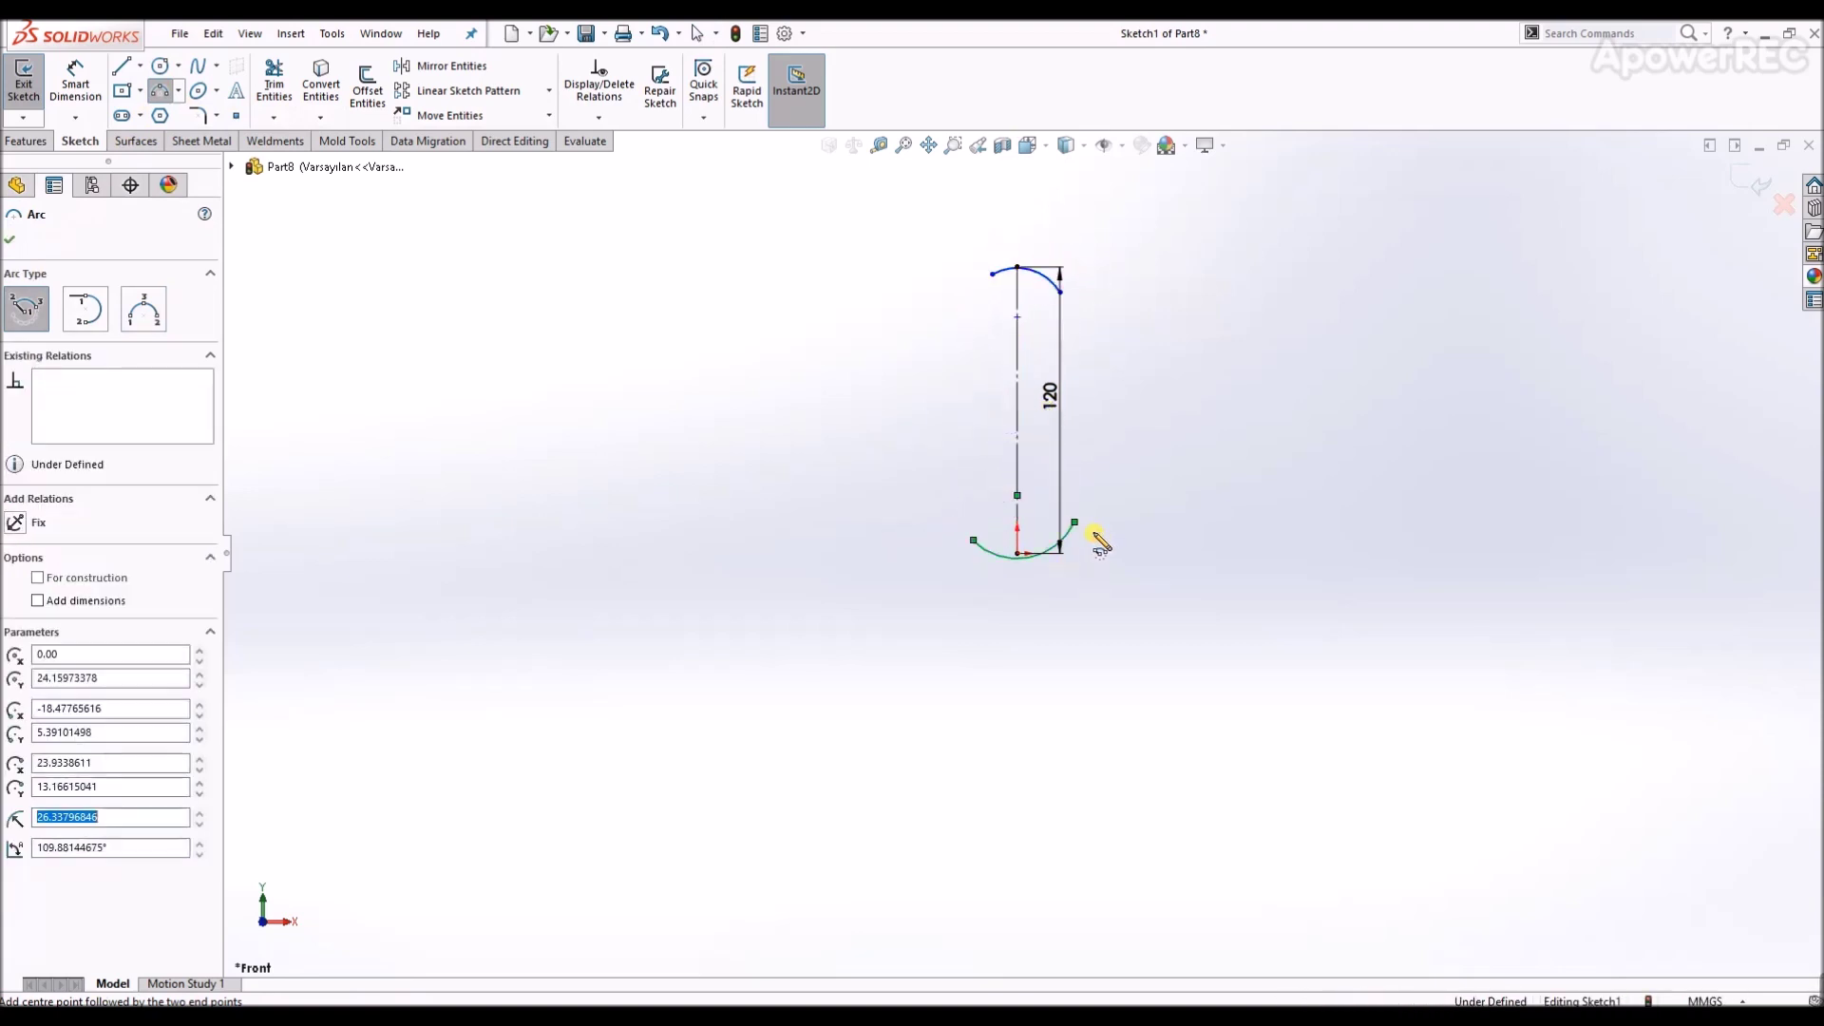
pyautogui.press('Escape')
# - Make the origin the lower arc's midpoint and begin dimensioning the upper arc
pyautogui.click(1015, 560)
pyautogui.keyDown('ctrl'); pyautogui.click(1017, 558); pyautogui.keyUp('ctrl')
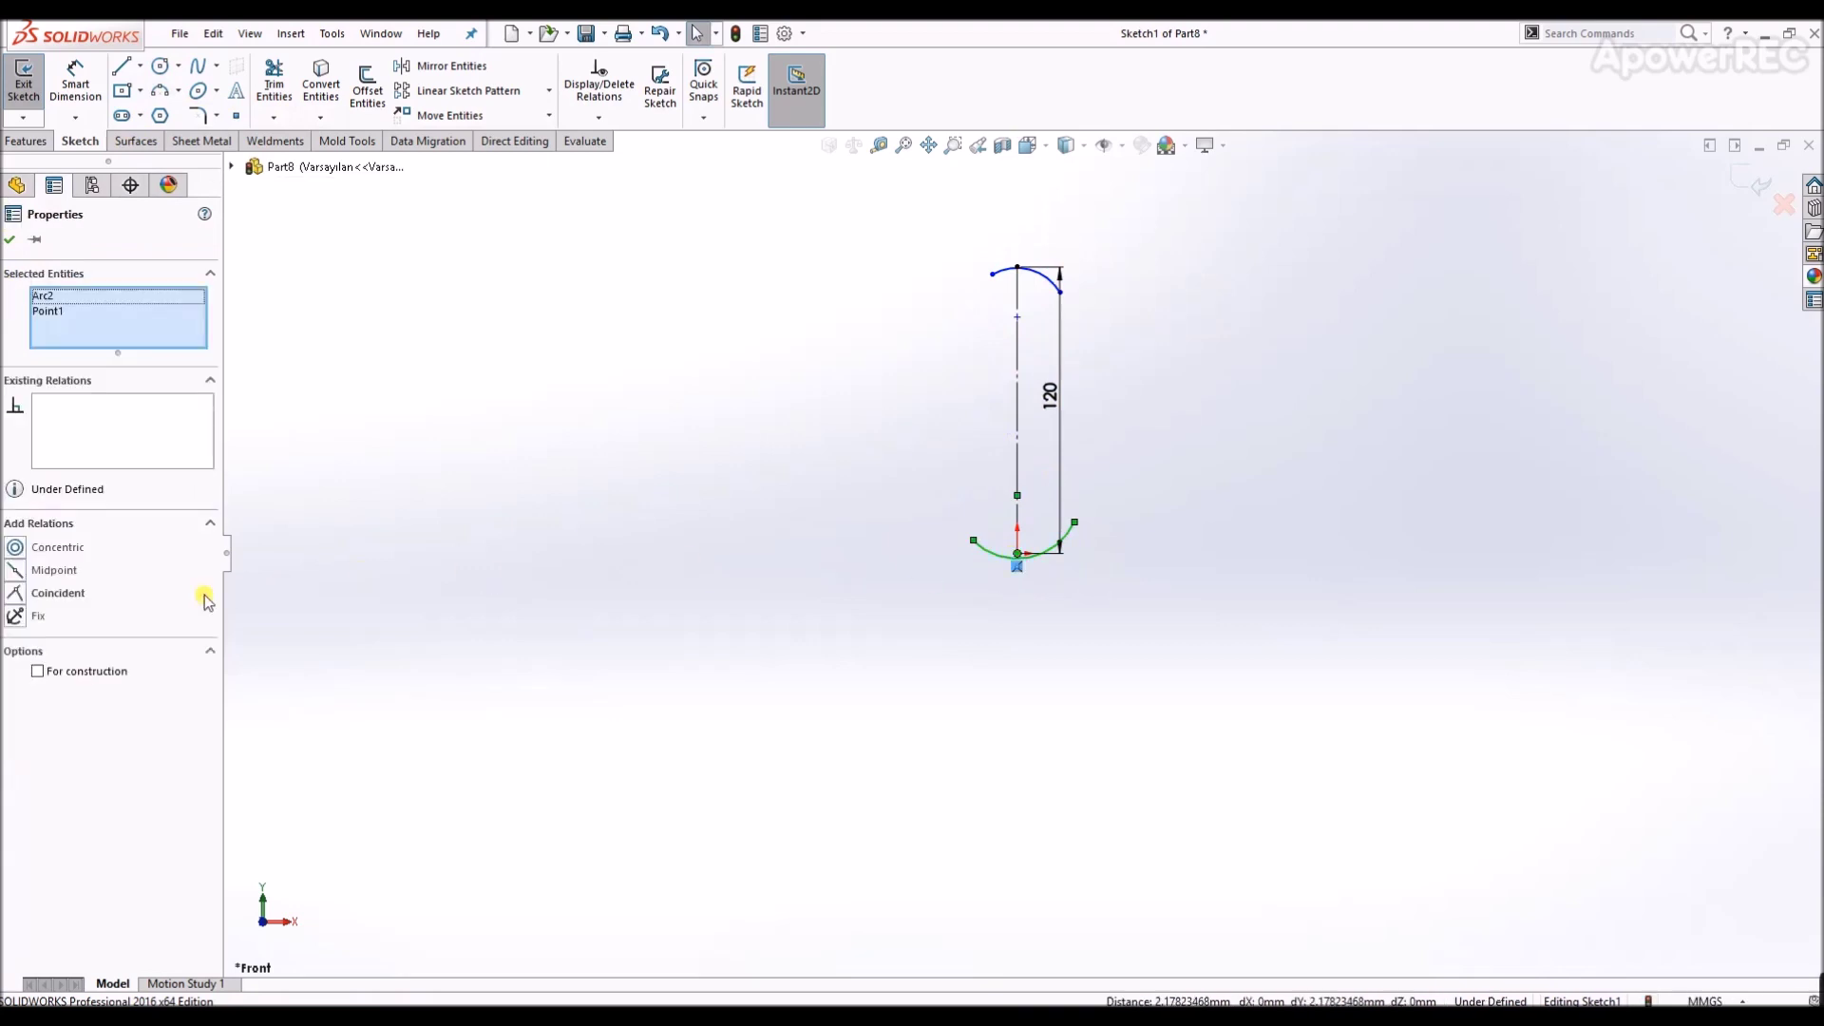
pyautogui.click(70, 570)
pyautogui.click(1150, 642)
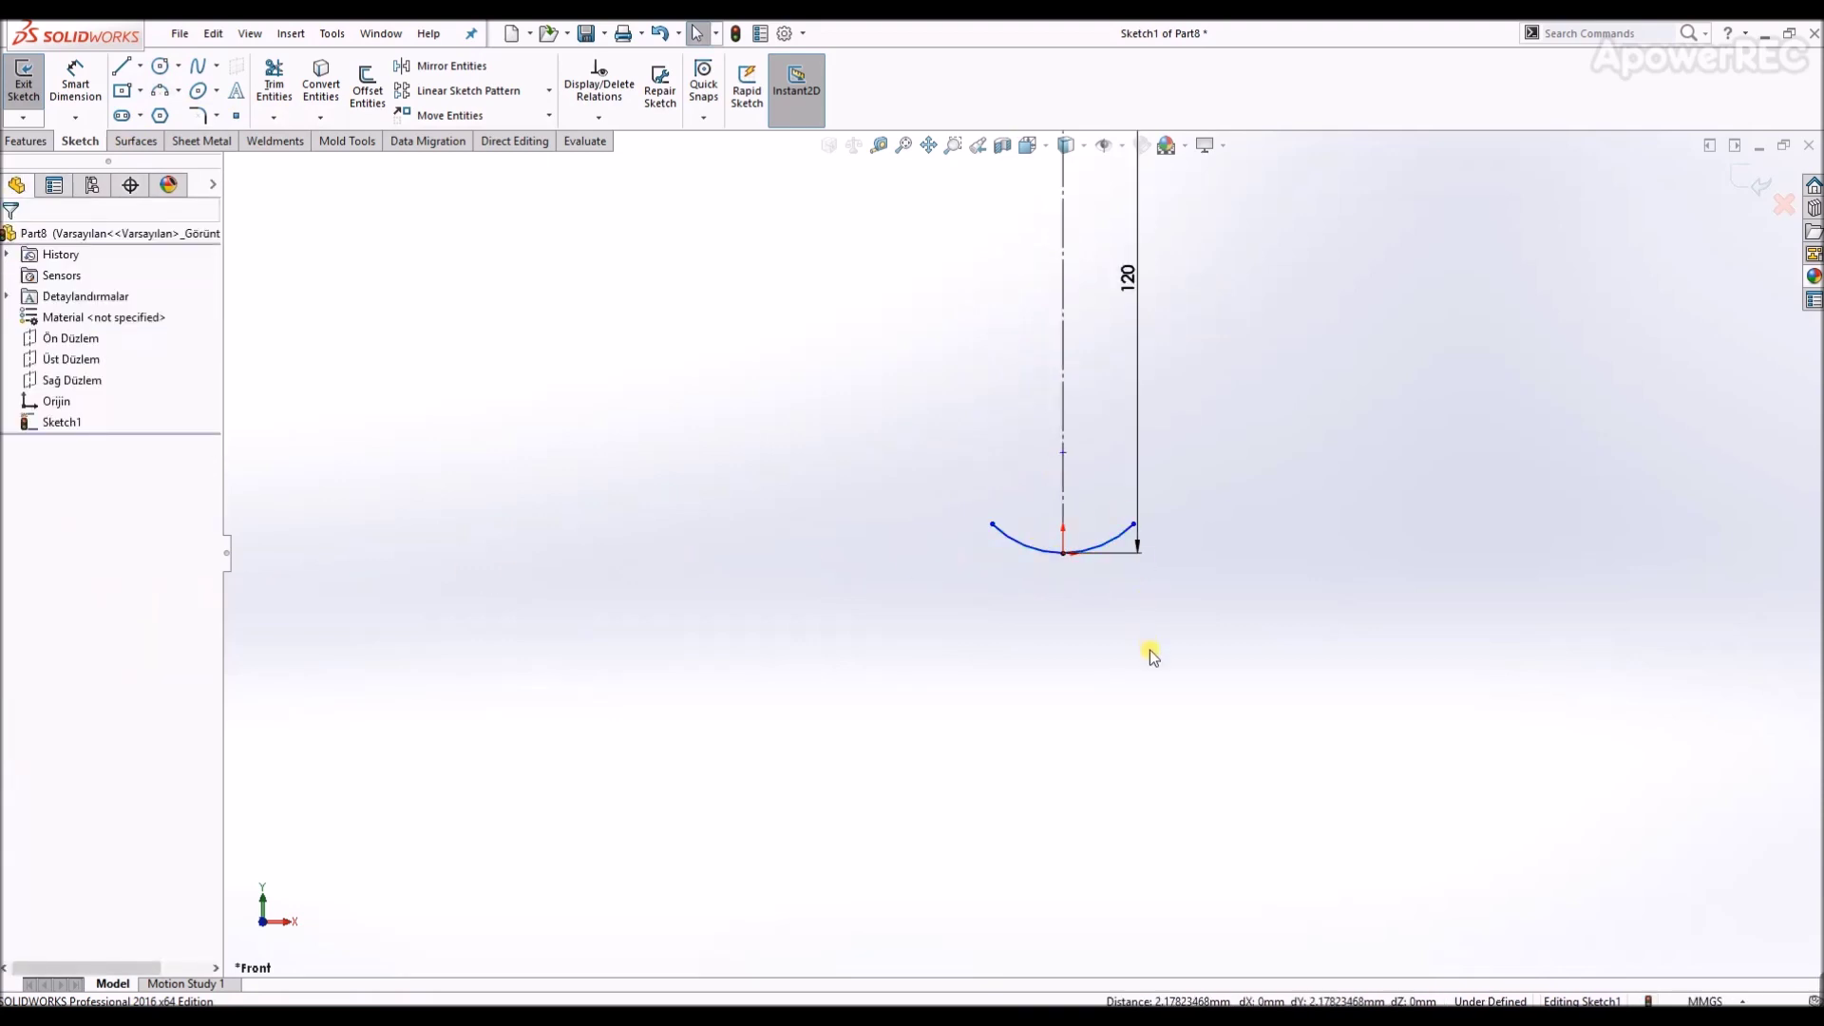
pyautogui.scroll(-2, 1104, 334)
pyautogui.moveTo(1104, 334); pyautogui.dragTo(1083, 242, button='right')
pyautogui.click(1071, 213)
# - Dimension the upper arc to R11 and the lower arc to R24
pyautogui.click(1067, 249)
pyautogui.write('11')
pyautogui.press('Return')
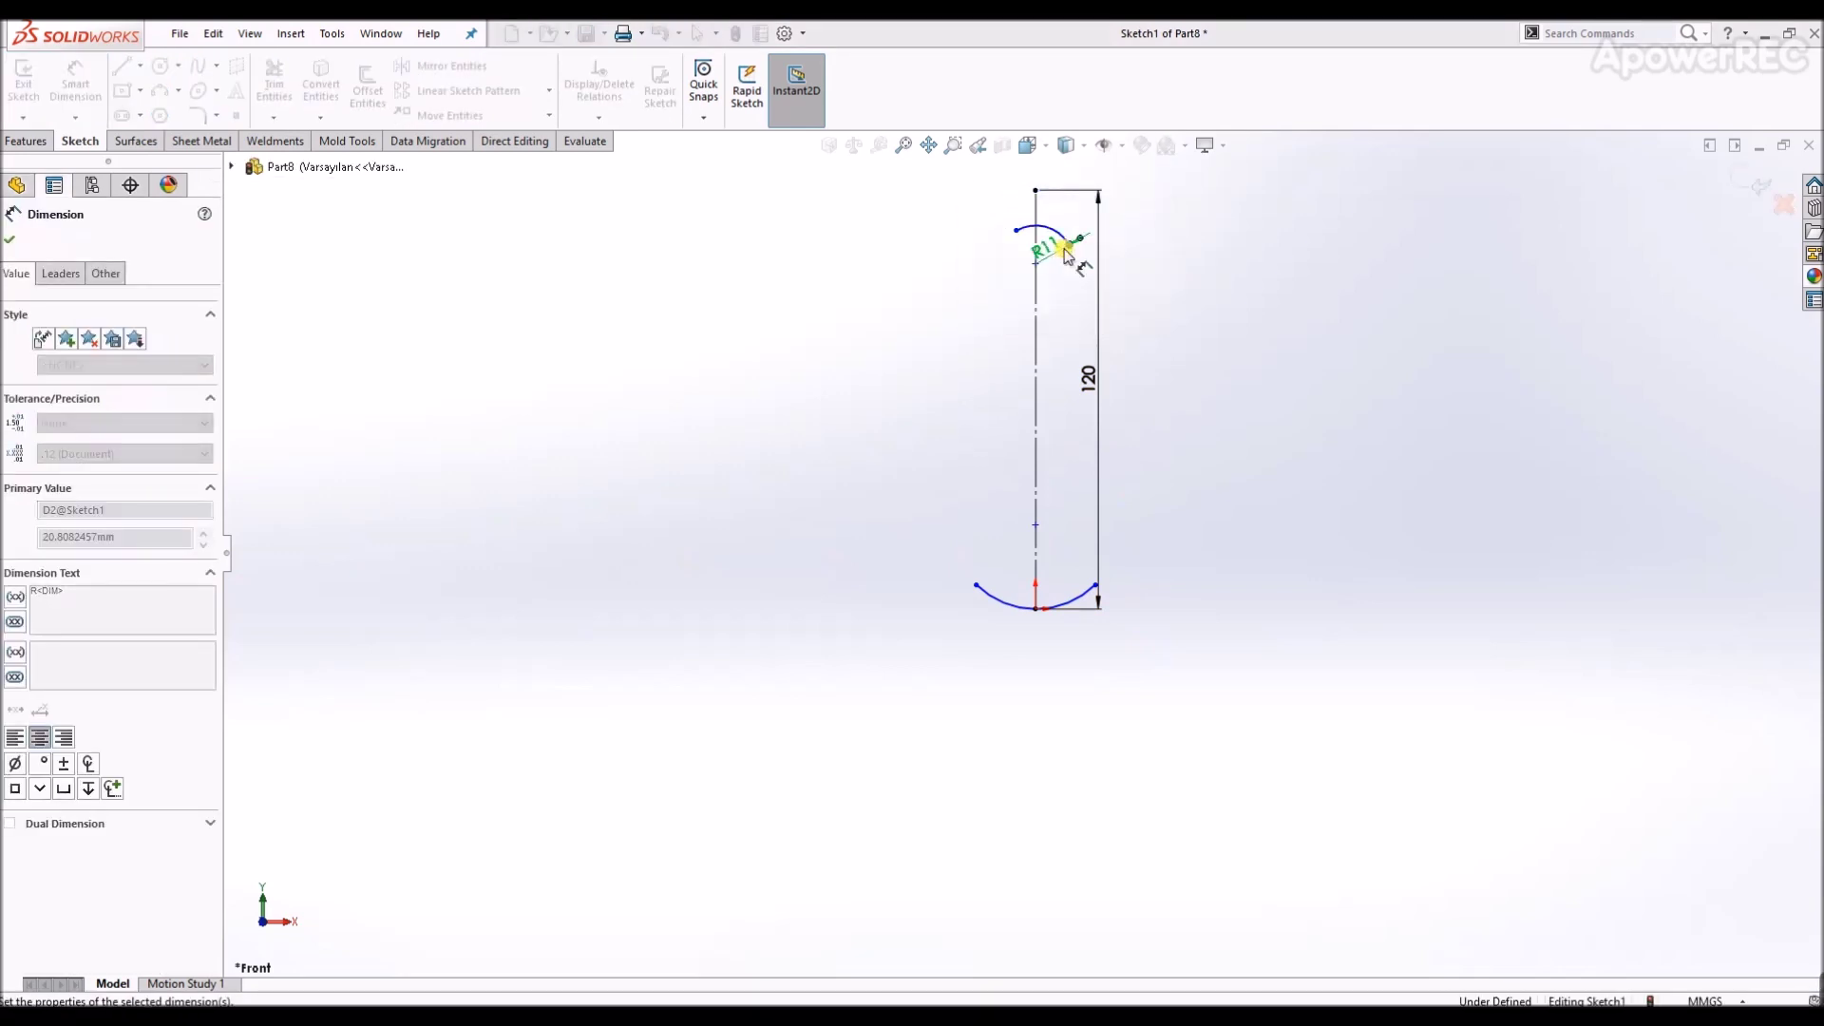
pyautogui.click(1075, 583)
pyautogui.click(1071, 546)
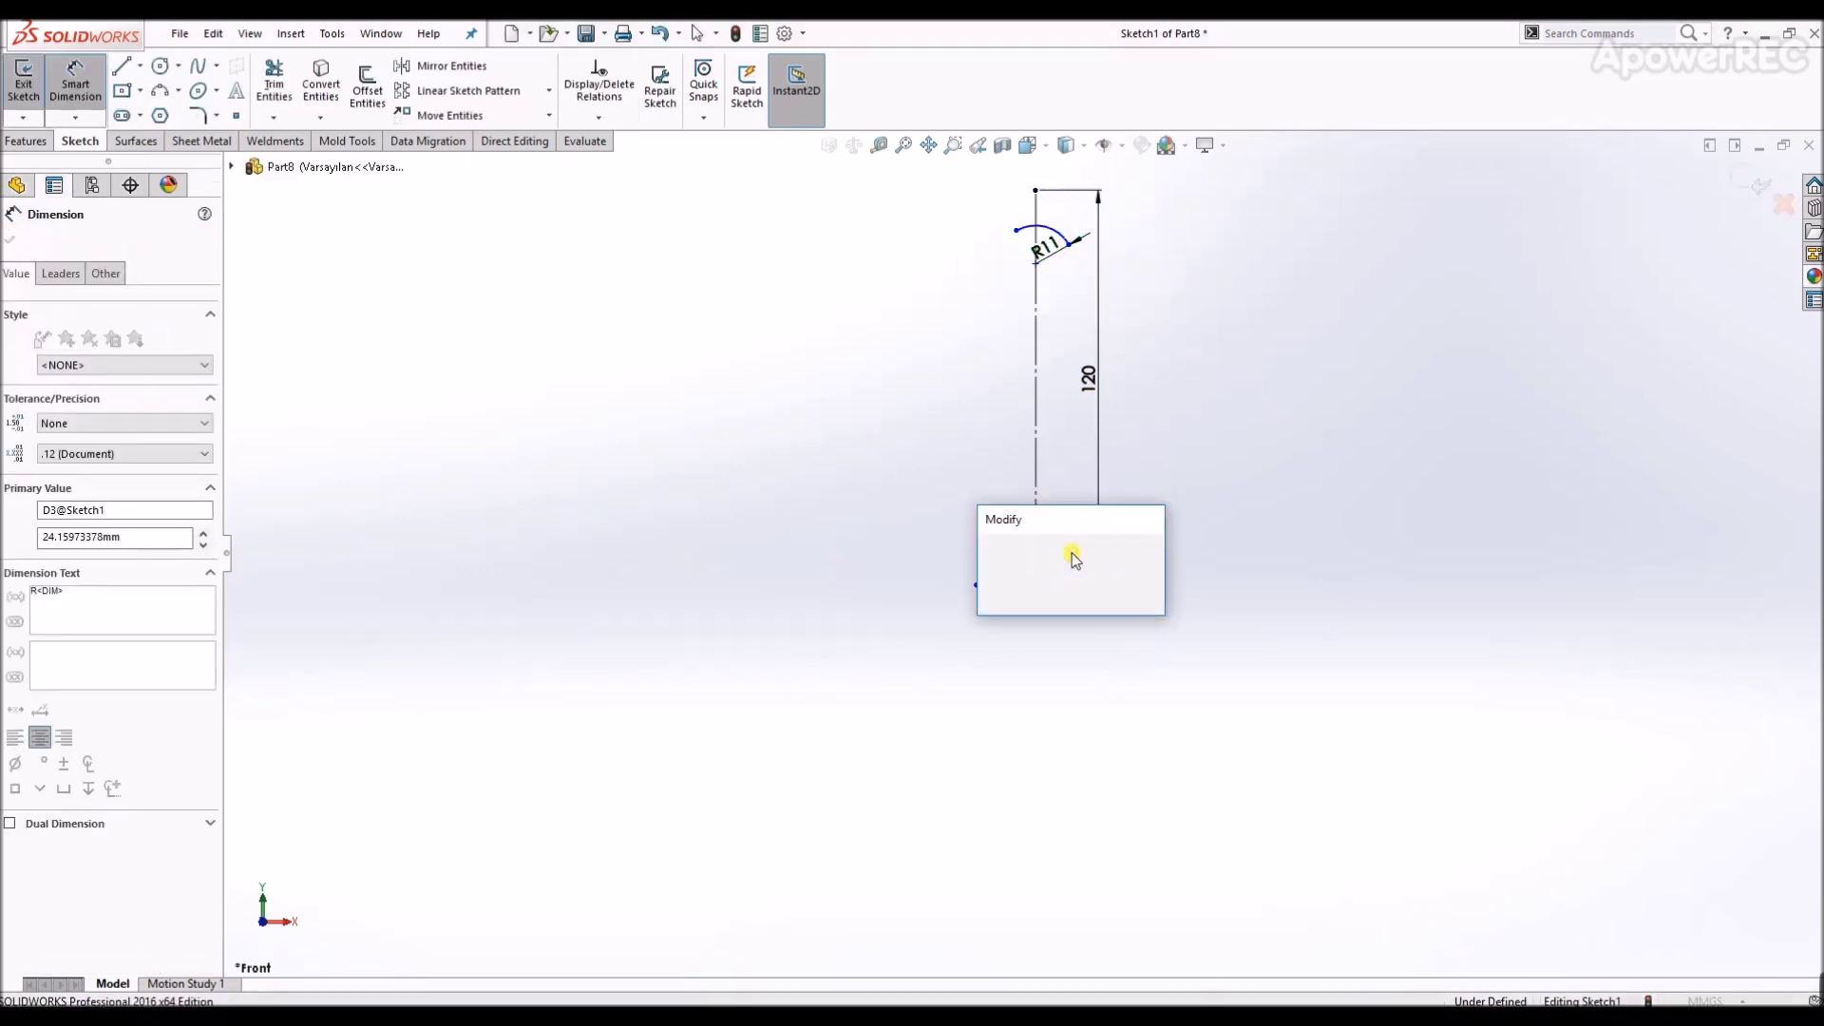
pyautogui.press('Return')
pyautogui.press('Escape')
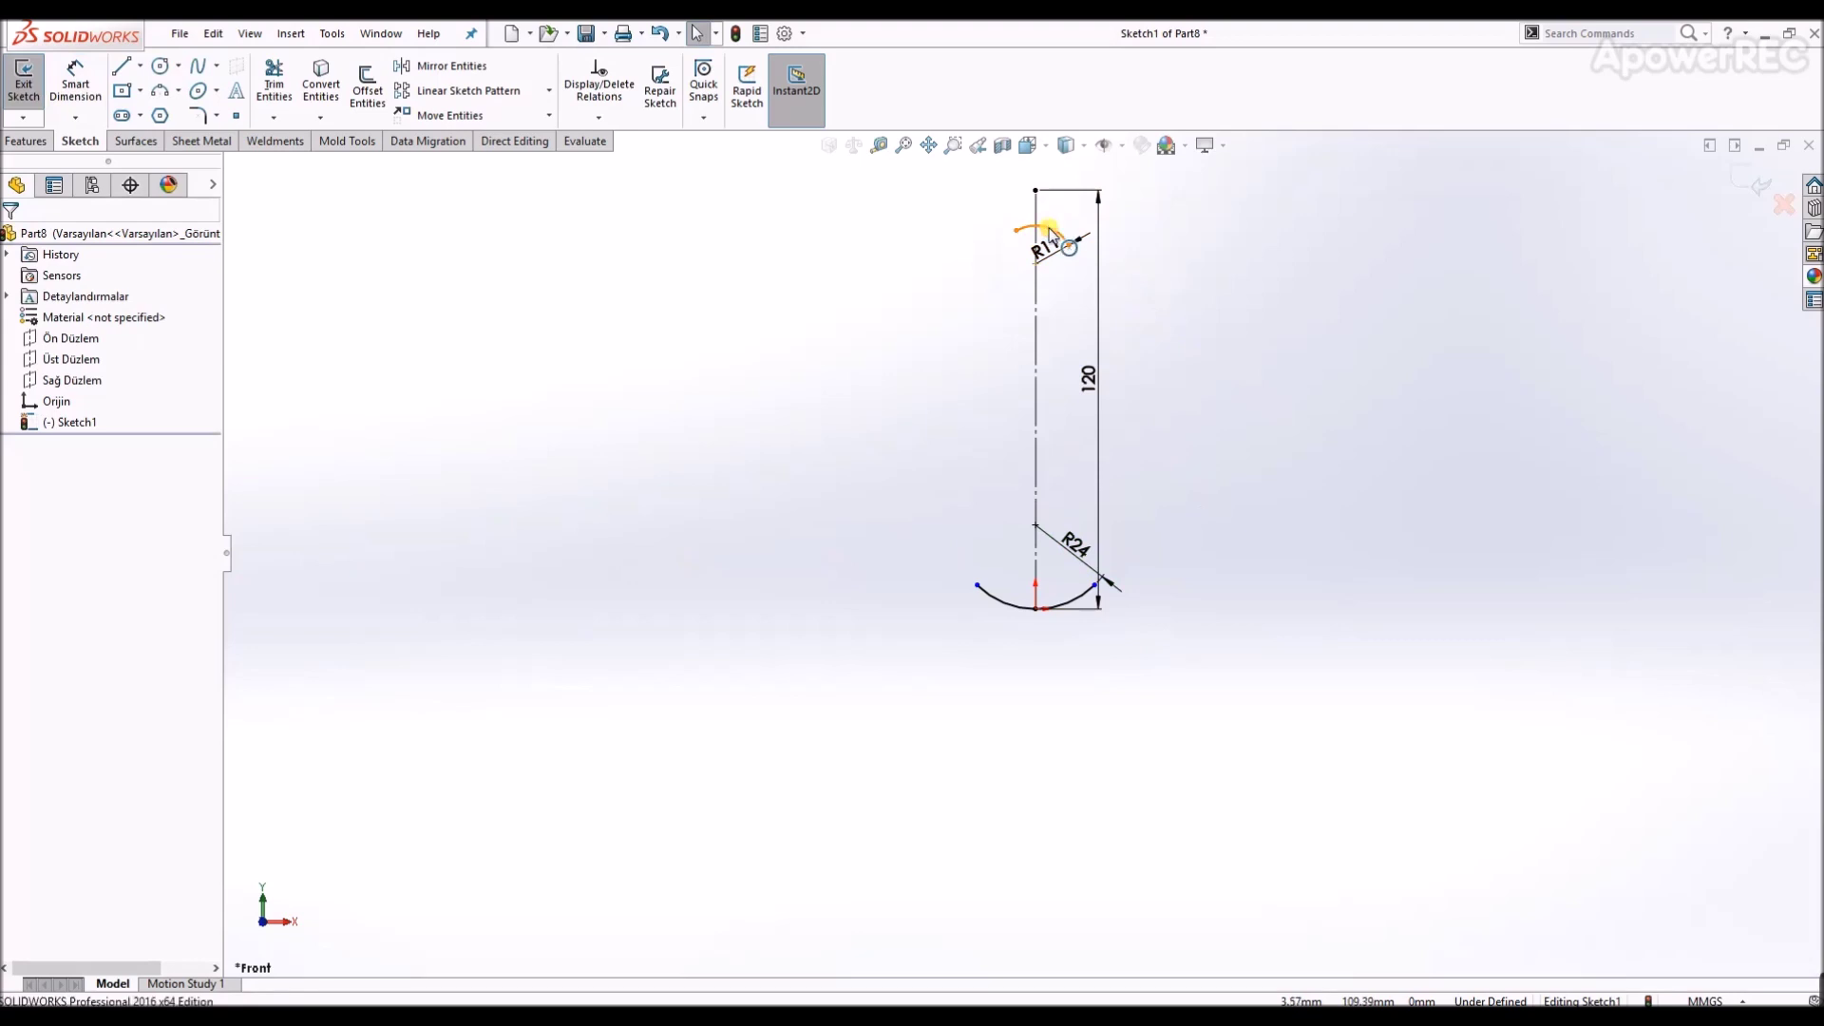
# - Centre the top arc on the line's top point and stretch the lower arc's ends upward
pyautogui.click(1050, 233)
pyautogui.keyDown('ctrl'); pyautogui.click(1035, 191); pyautogui.keyUp('ctrl')
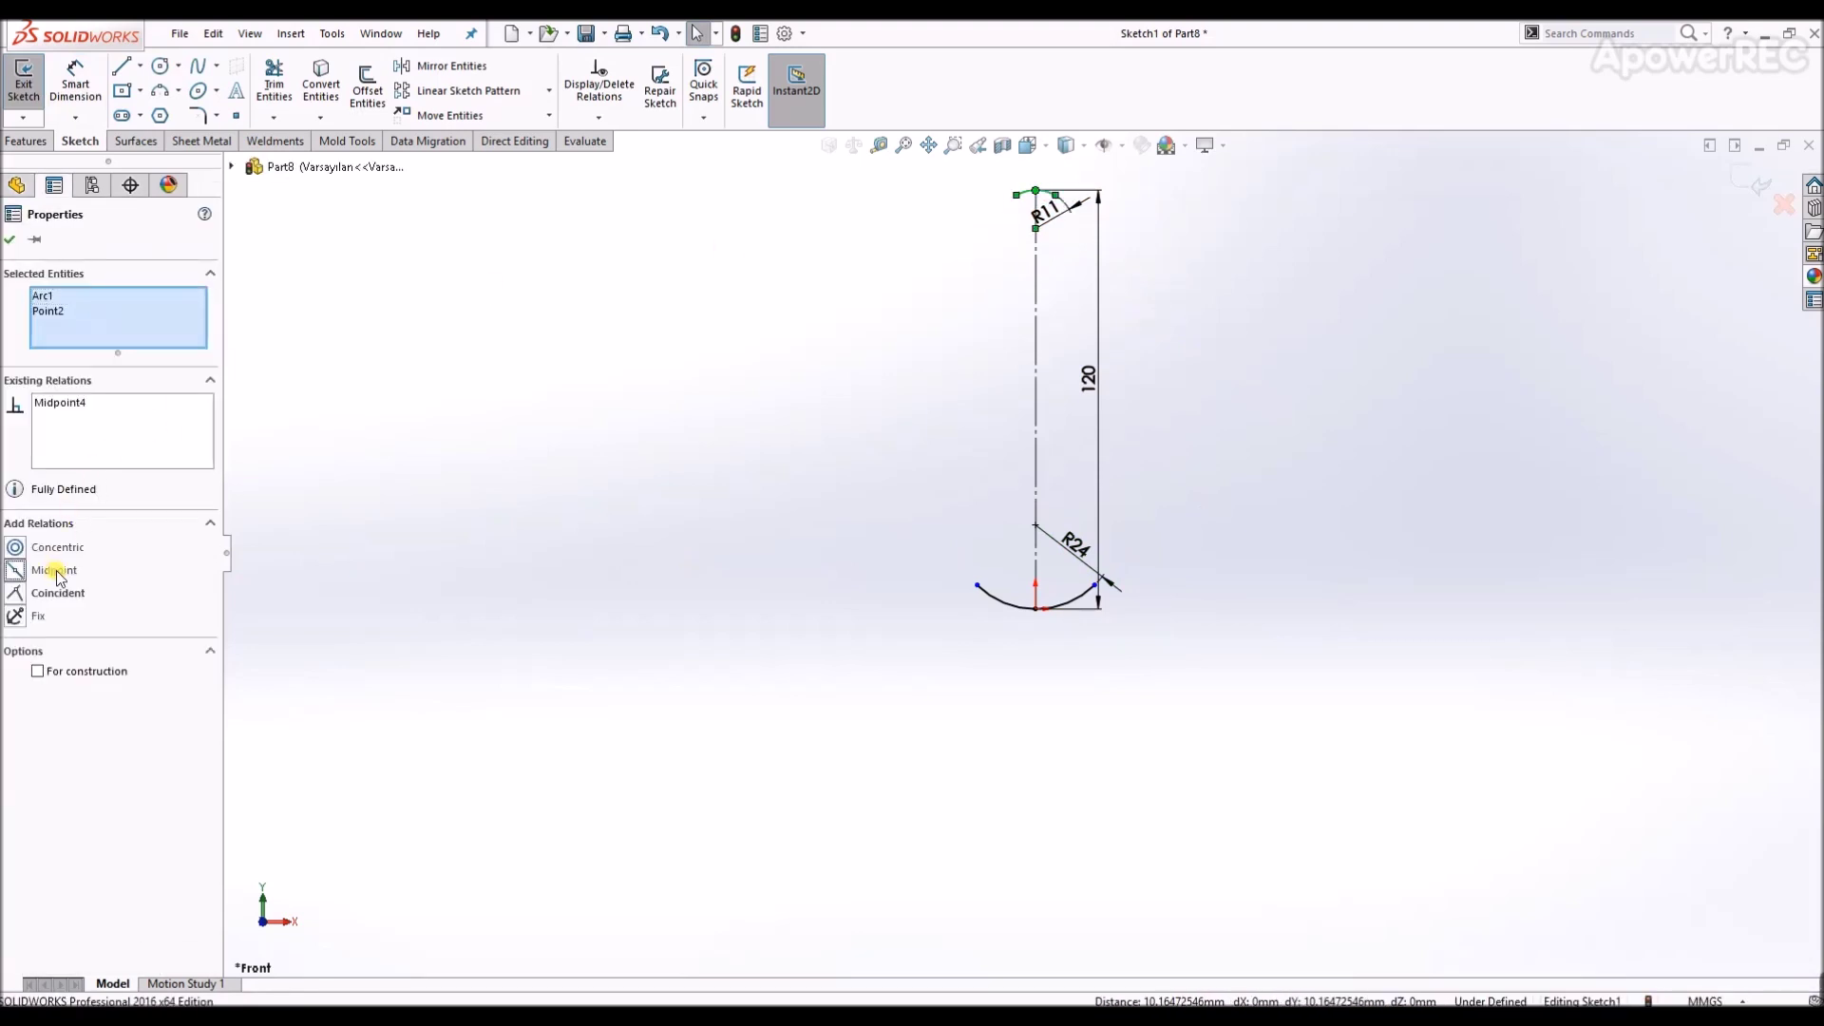
pyautogui.click(55, 570)
pyautogui.scroll(-2, 1054, 175)
pyautogui.click(978, 302)
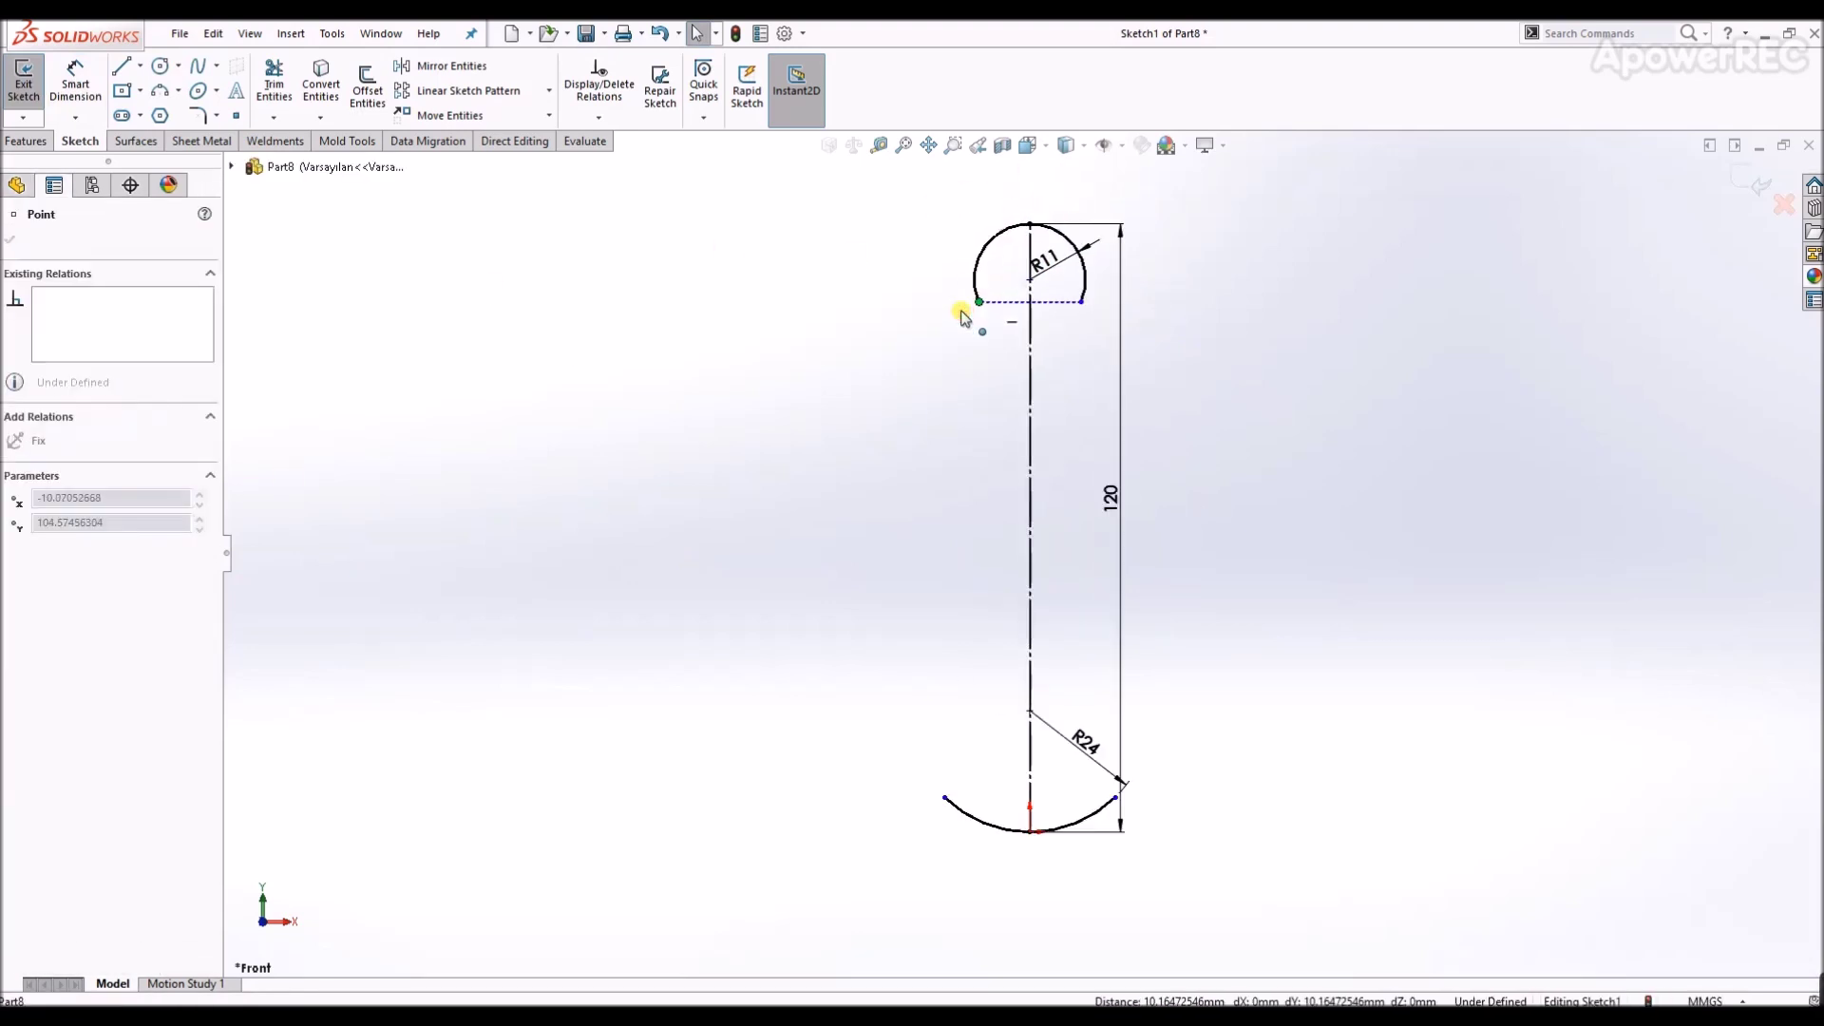
pyautogui.click(956, 680)
pyautogui.moveTo(953, 806); pyautogui.dragTo(915, 677)
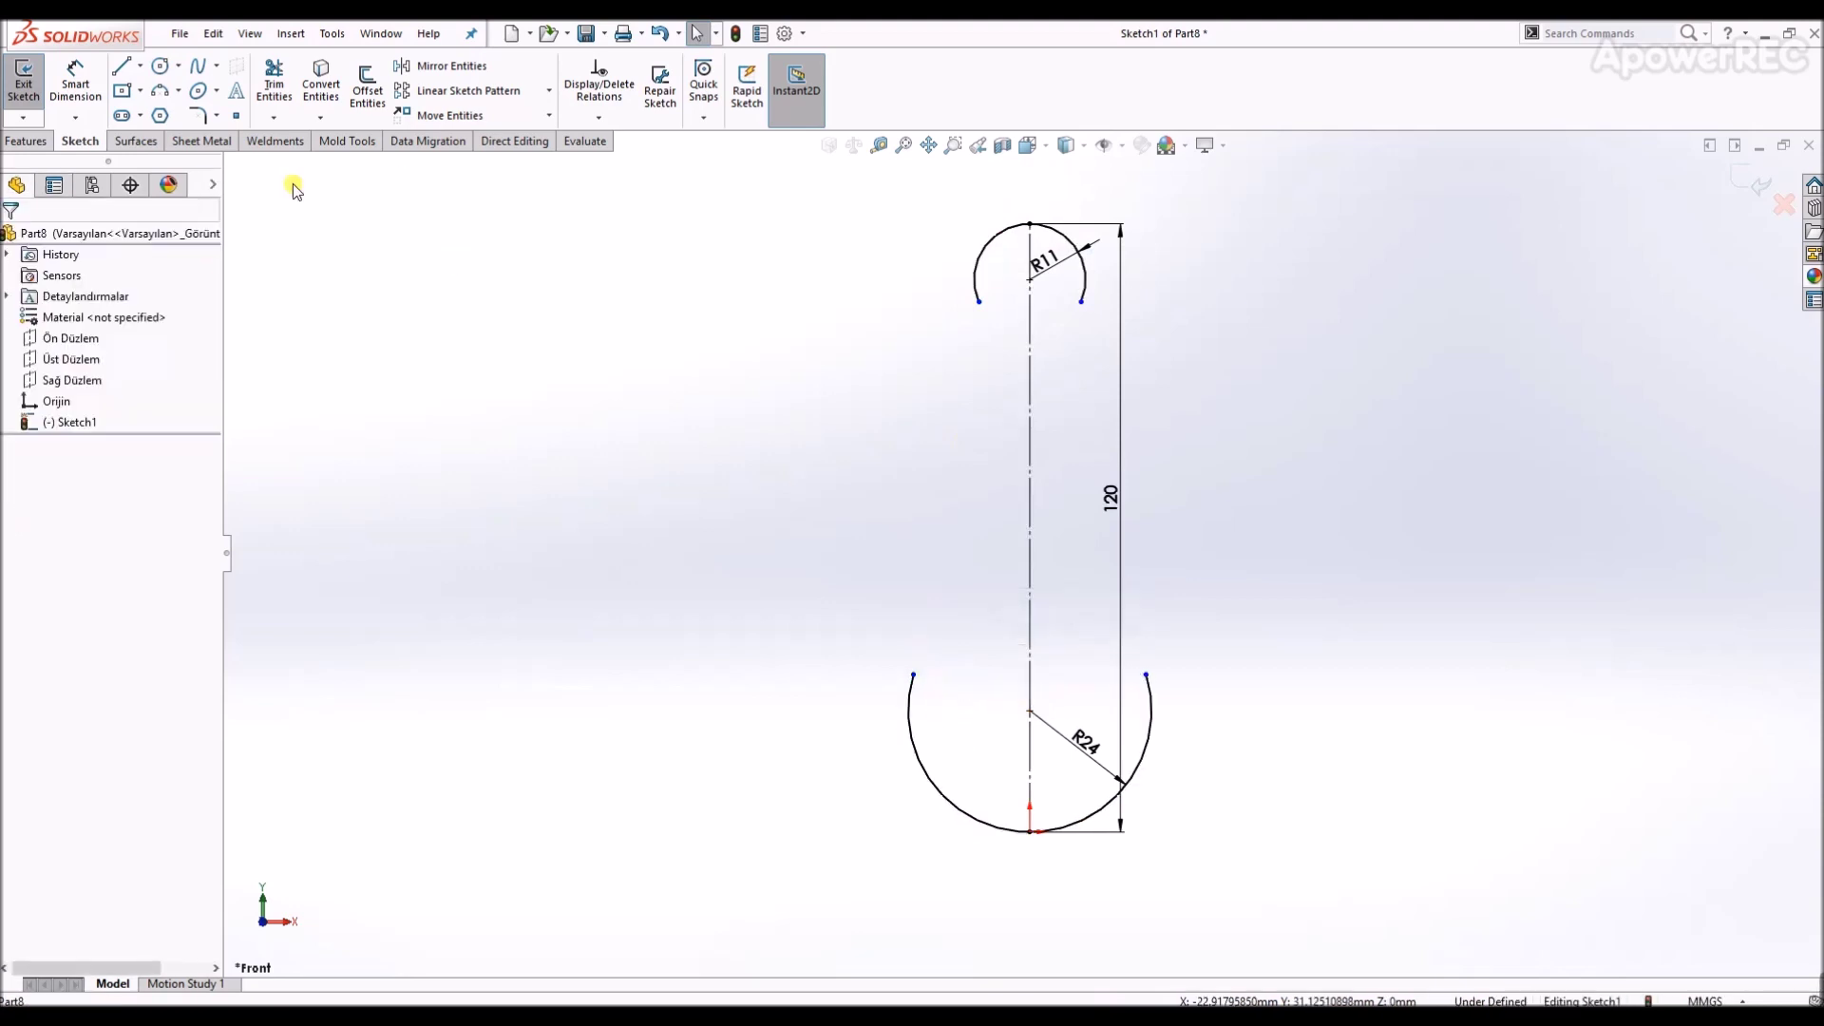
pyautogui.click(162, 95)
pyautogui.click(979, 302)
# - Draw left and right three-point side arcs joining the top and bottom arcs
pyautogui.click(913, 674)
pyautogui.click(954, 489)
pyautogui.click(1082, 303)
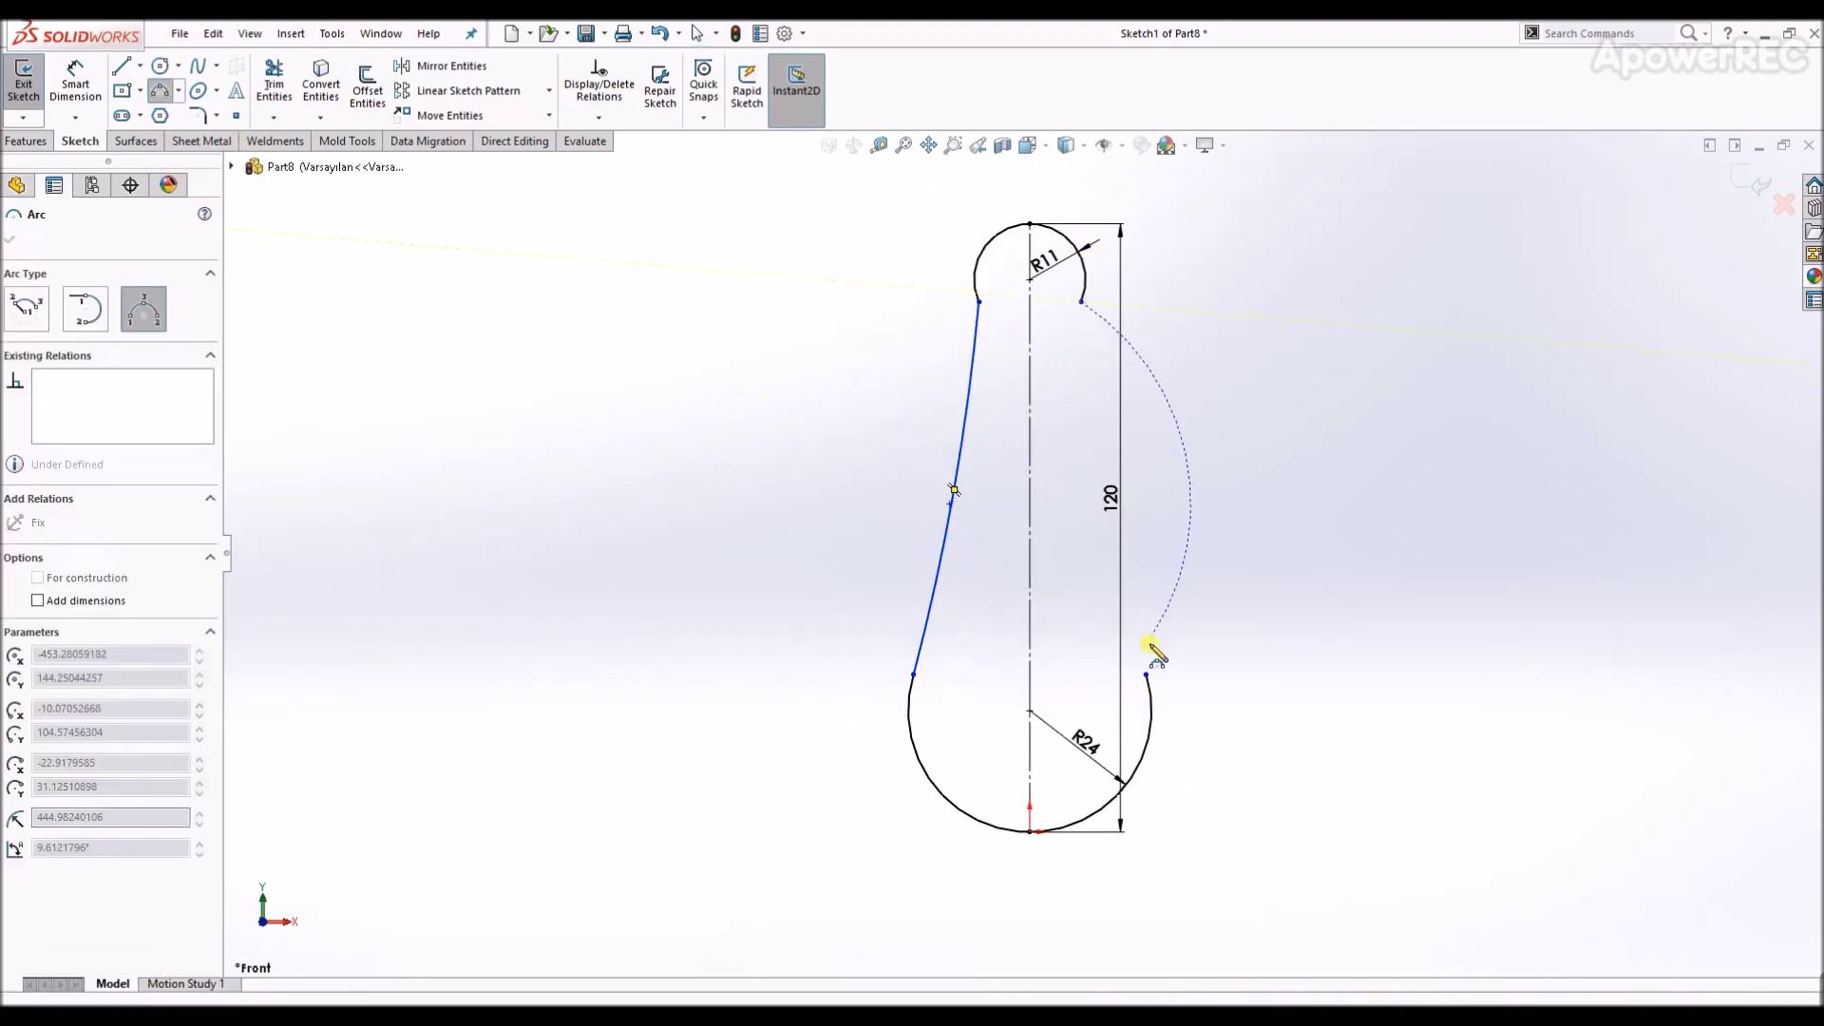
pyautogui.click(1146, 675)
pyautogui.click(1092, 599)
pyautogui.press('Escape')
# - Make the right side curve tangent to both the bottom and top arcs
pyautogui.click(1151, 703)
pyautogui.keyDown('ctrl'); pyautogui.click(1130, 651); pyautogui.keyUp('ctrl')
pyautogui.click(43, 570)
pyautogui.click(945, 387)
pyautogui.click(1083, 314)
pyautogui.click(43, 570)
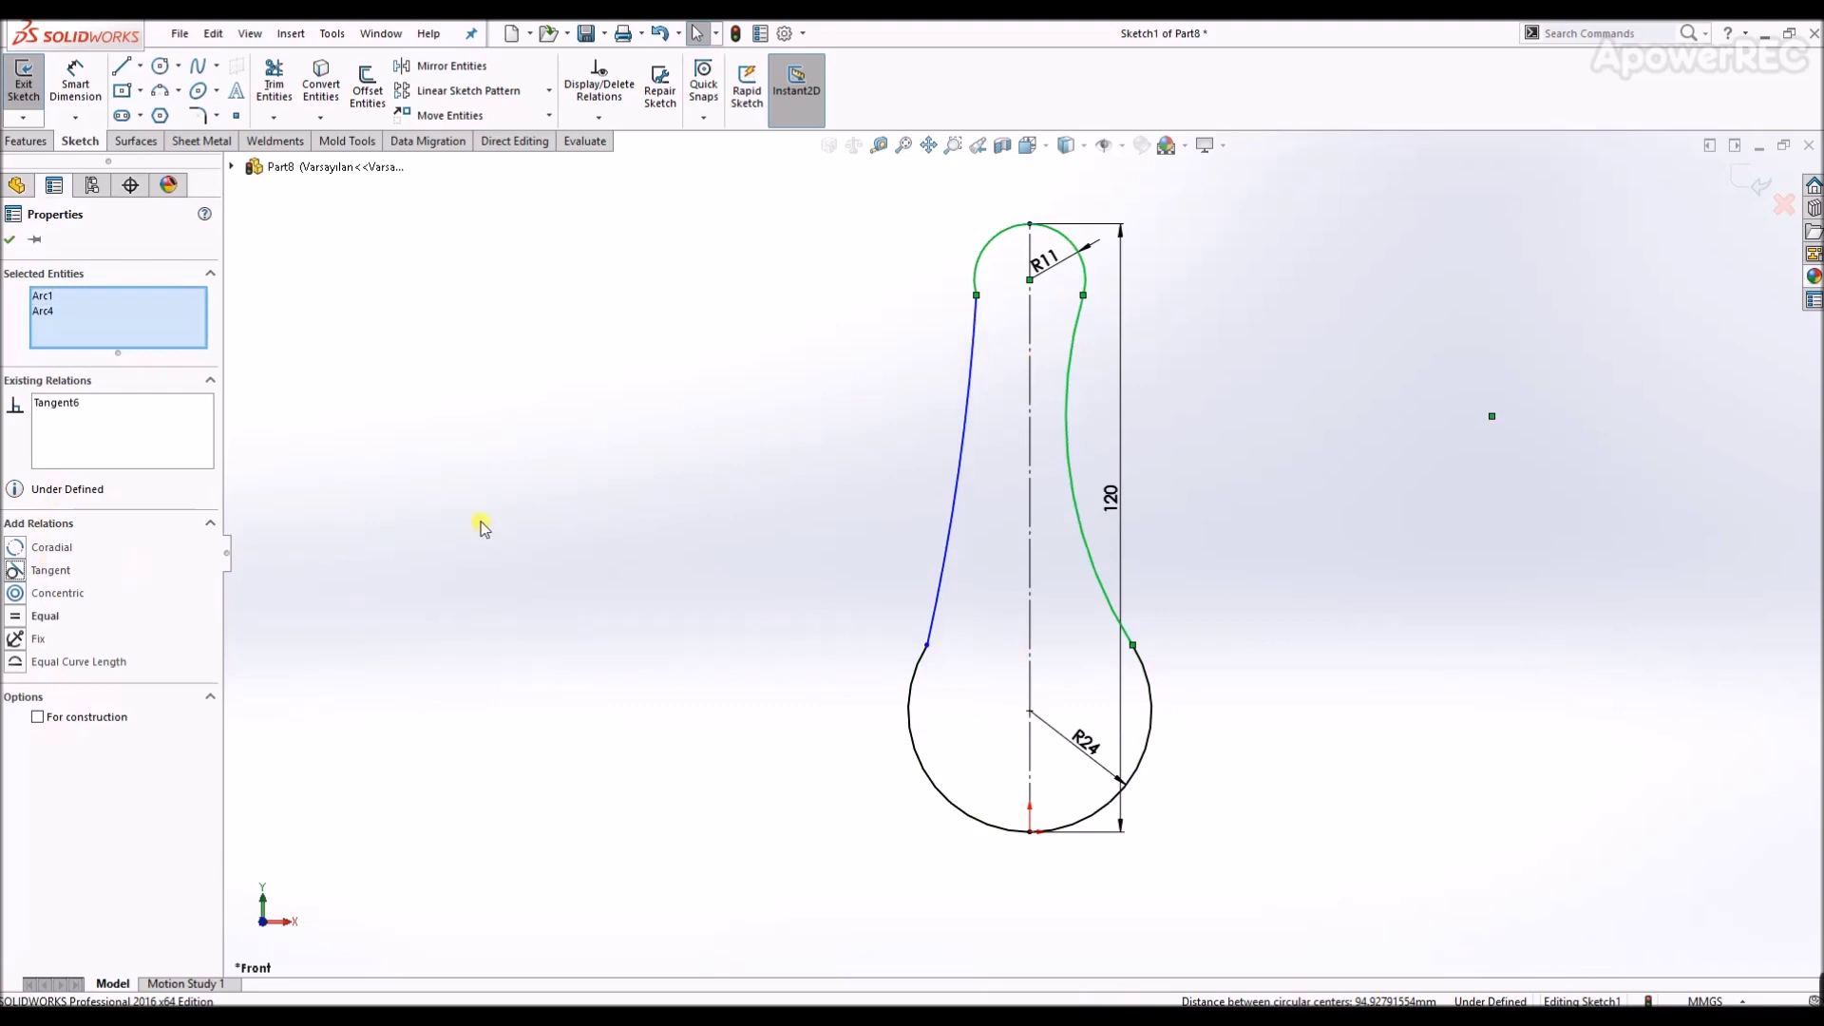
pyautogui.press('Escape')
# - Make the left side curve tangent to both the top and bottom arcs
pyautogui.click(973, 346)
pyautogui.keyDown('ctrl'); pyautogui.click(976, 283); pyautogui.keyUp('ctrl')
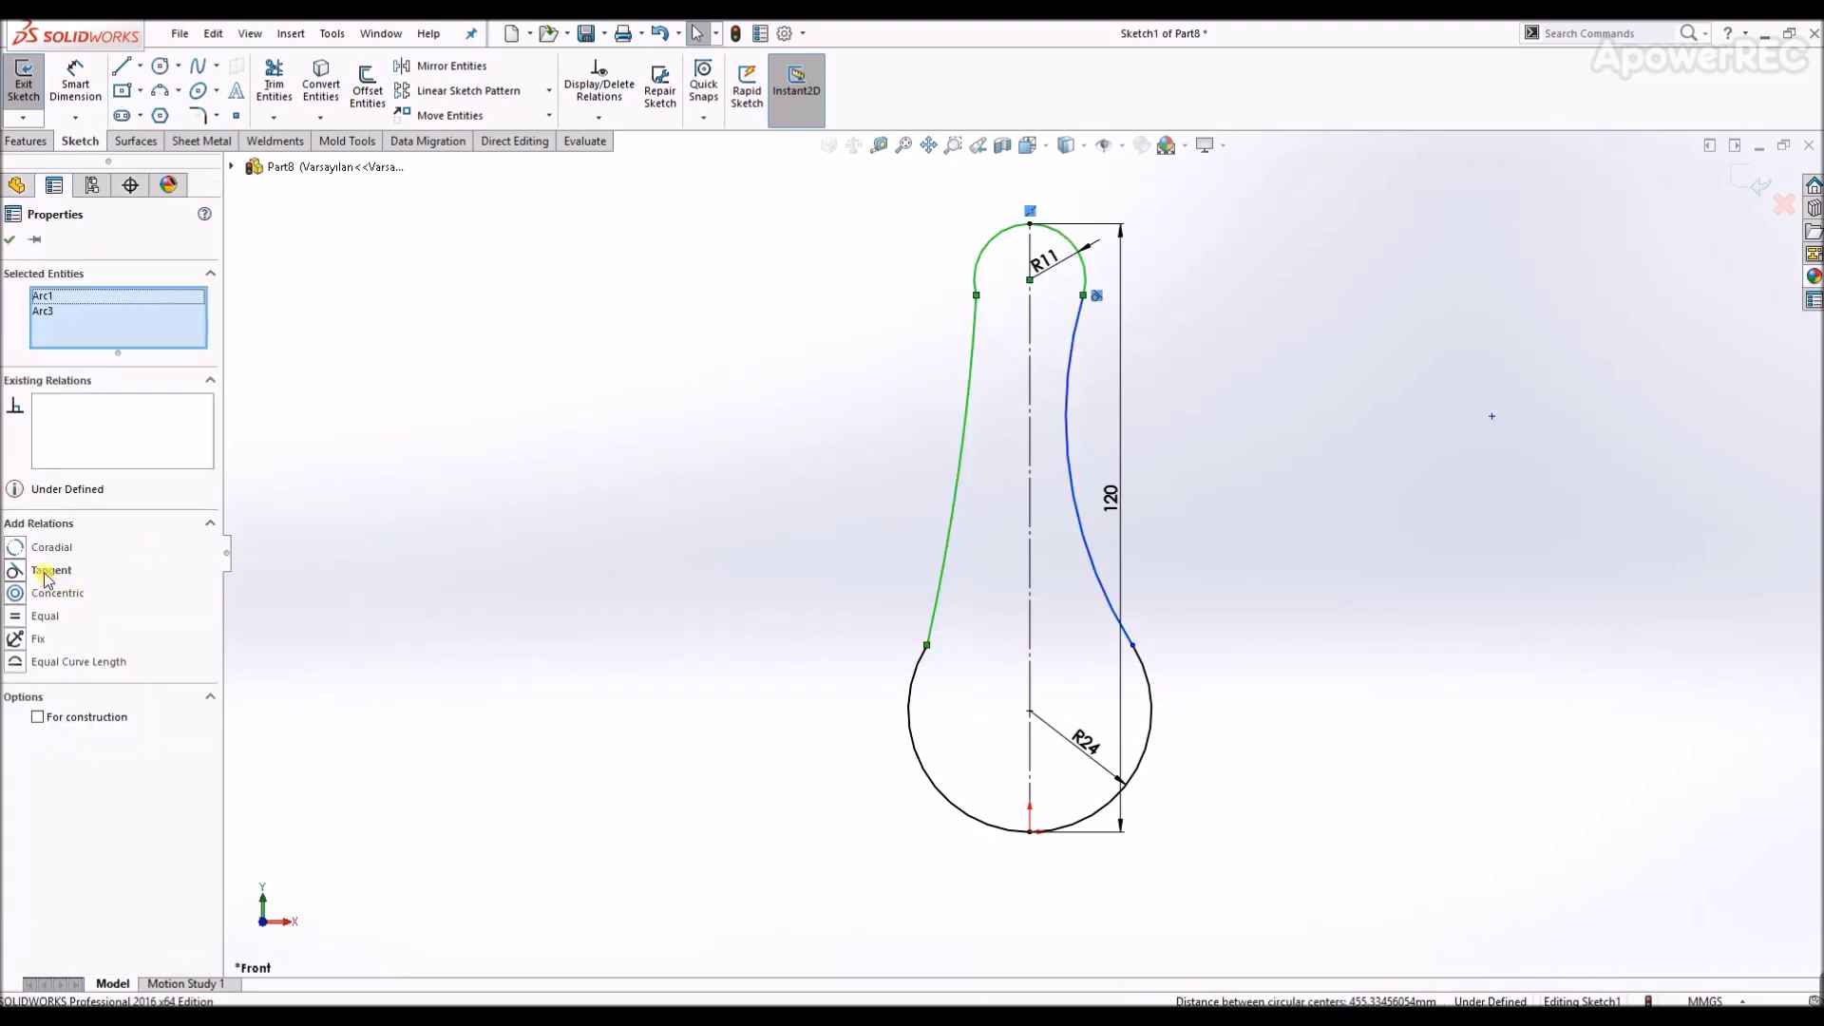
pyautogui.click(45, 572)
pyautogui.press('Escape')
pyautogui.click(918, 682)
pyautogui.keyDown('ctrl'); pyautogui.click(935, 632); pyautogui.keyUp('ctrl')
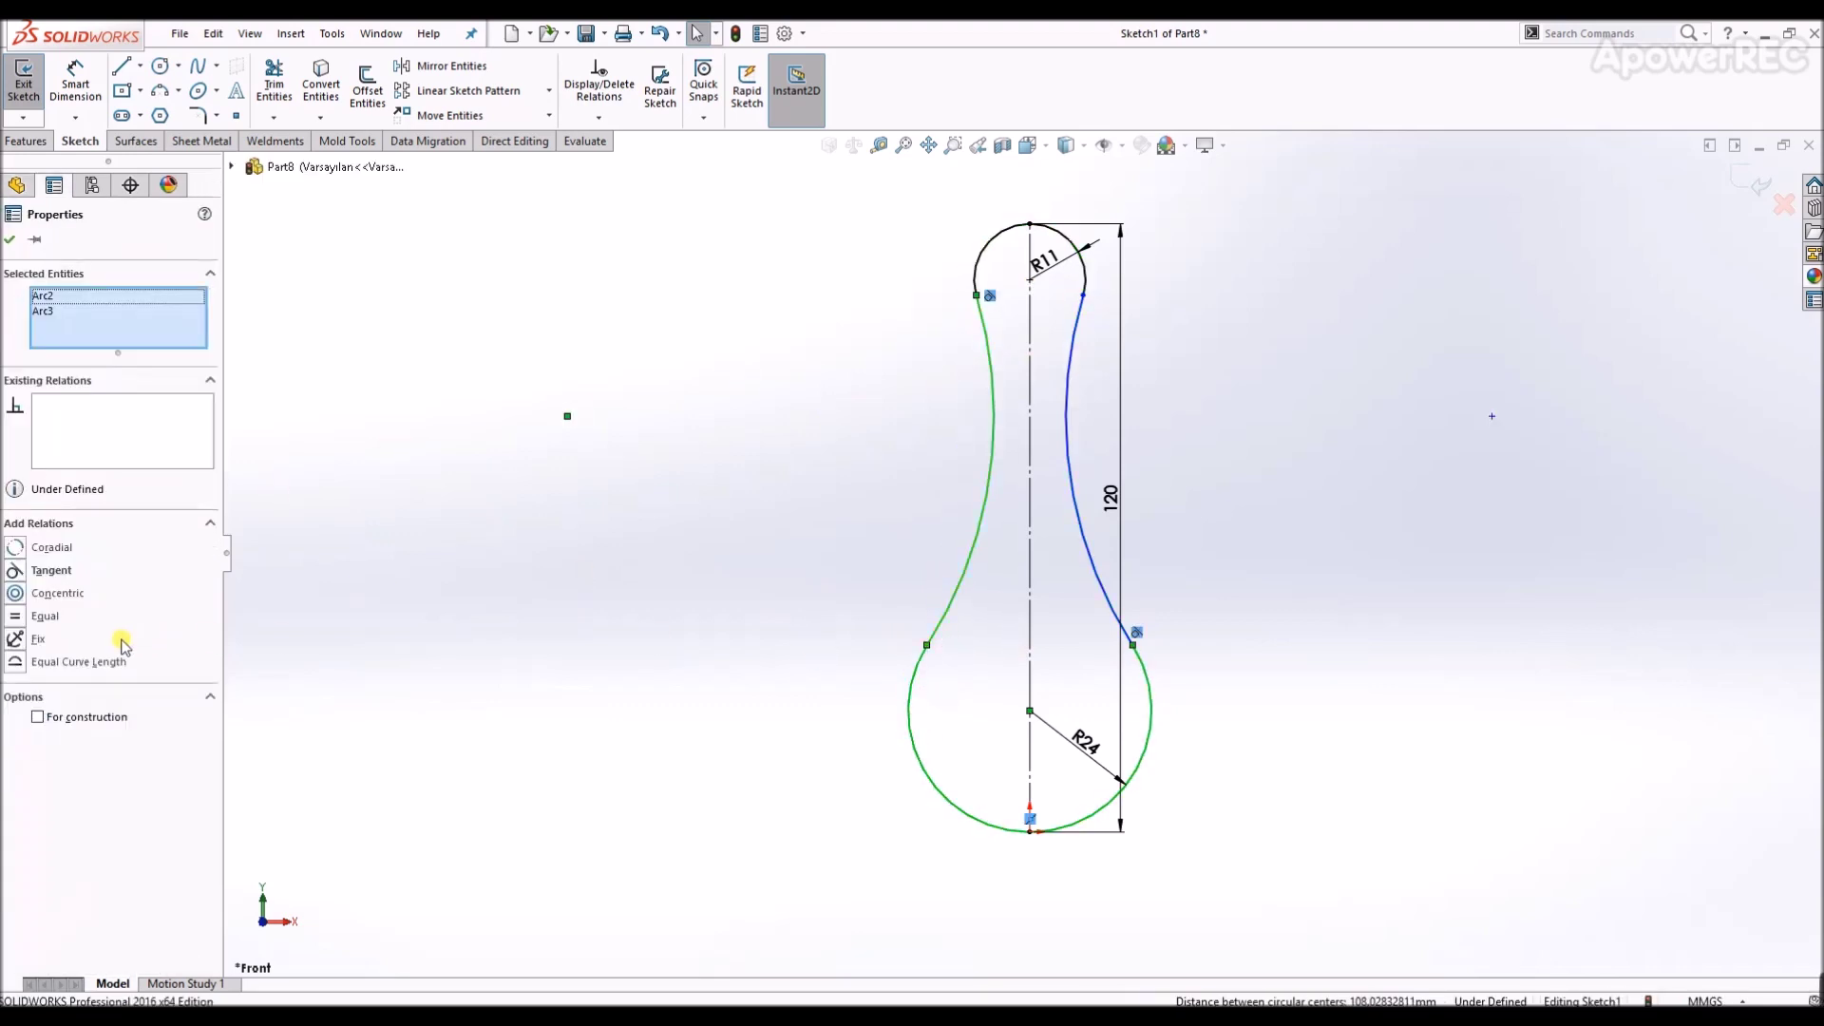
pyautogui.click(52, 570)
pyautogui.press('Escape')
# - Give the left side curve a radius of 300
pyautogui.click(75, 83)
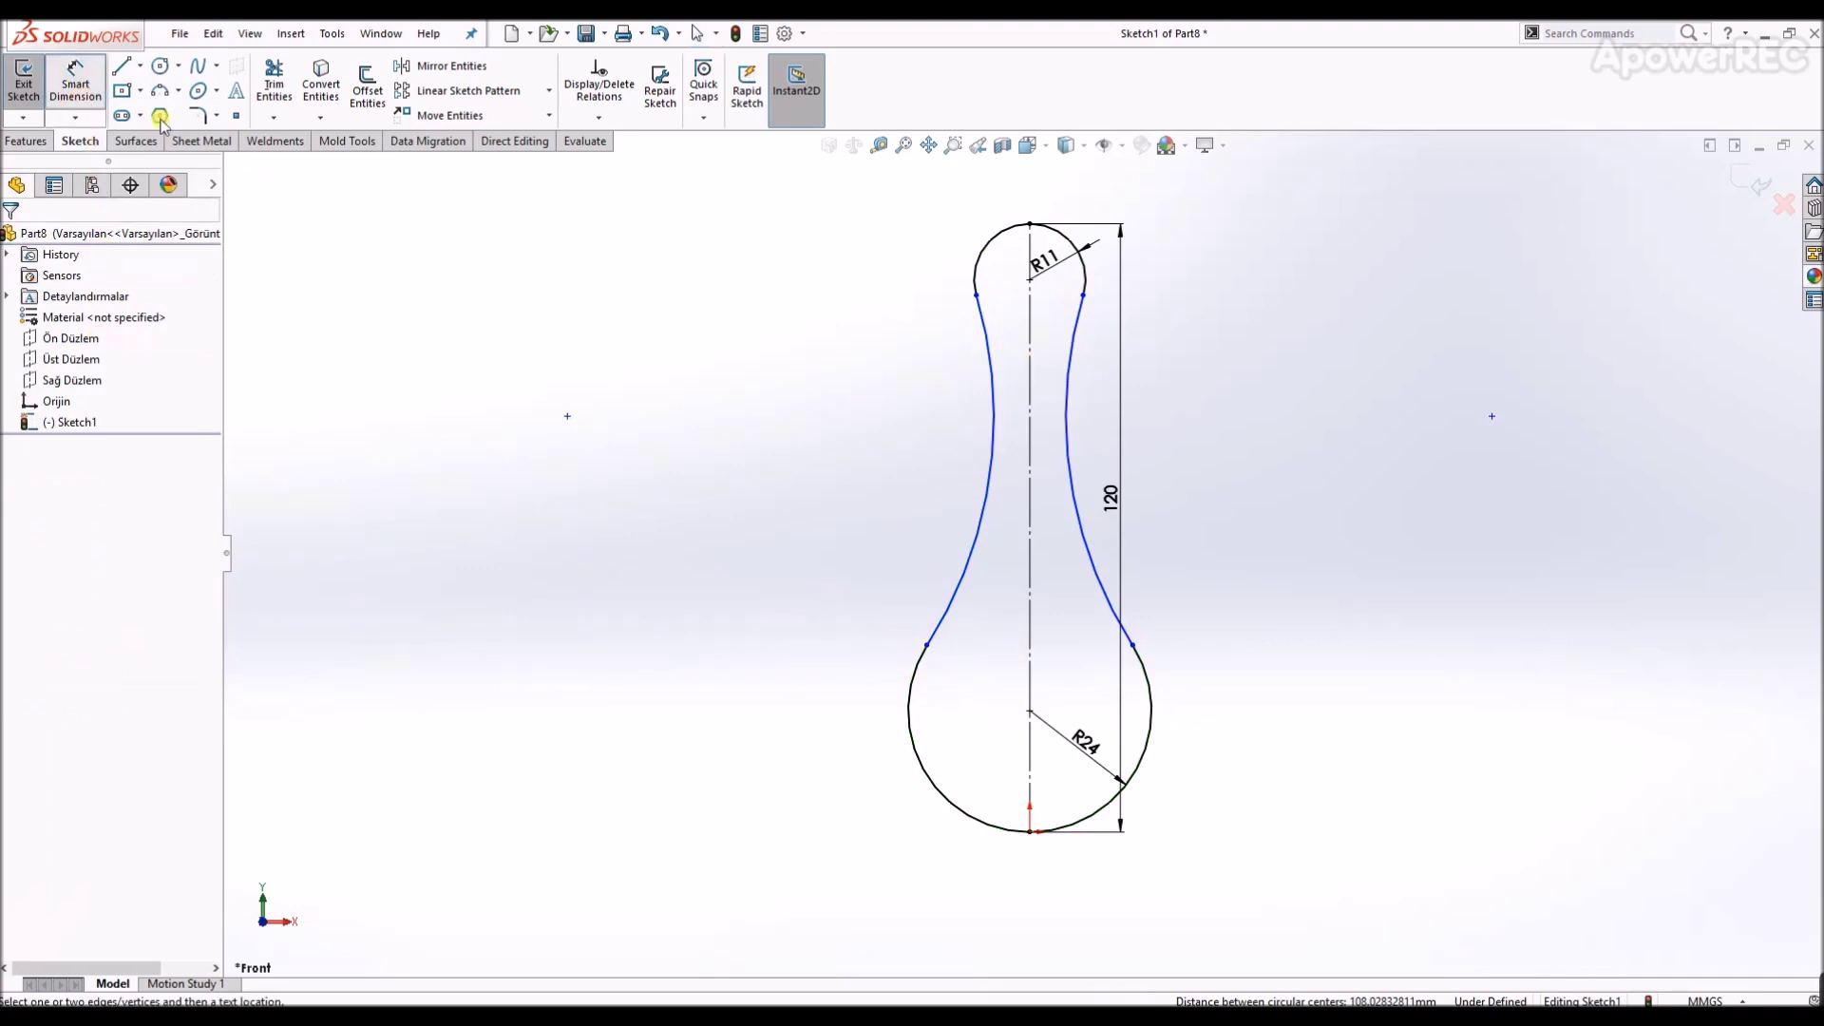
pyautogui.click(991, 463)
pyautogui.click(986, 484)
pyautogui.write('300')
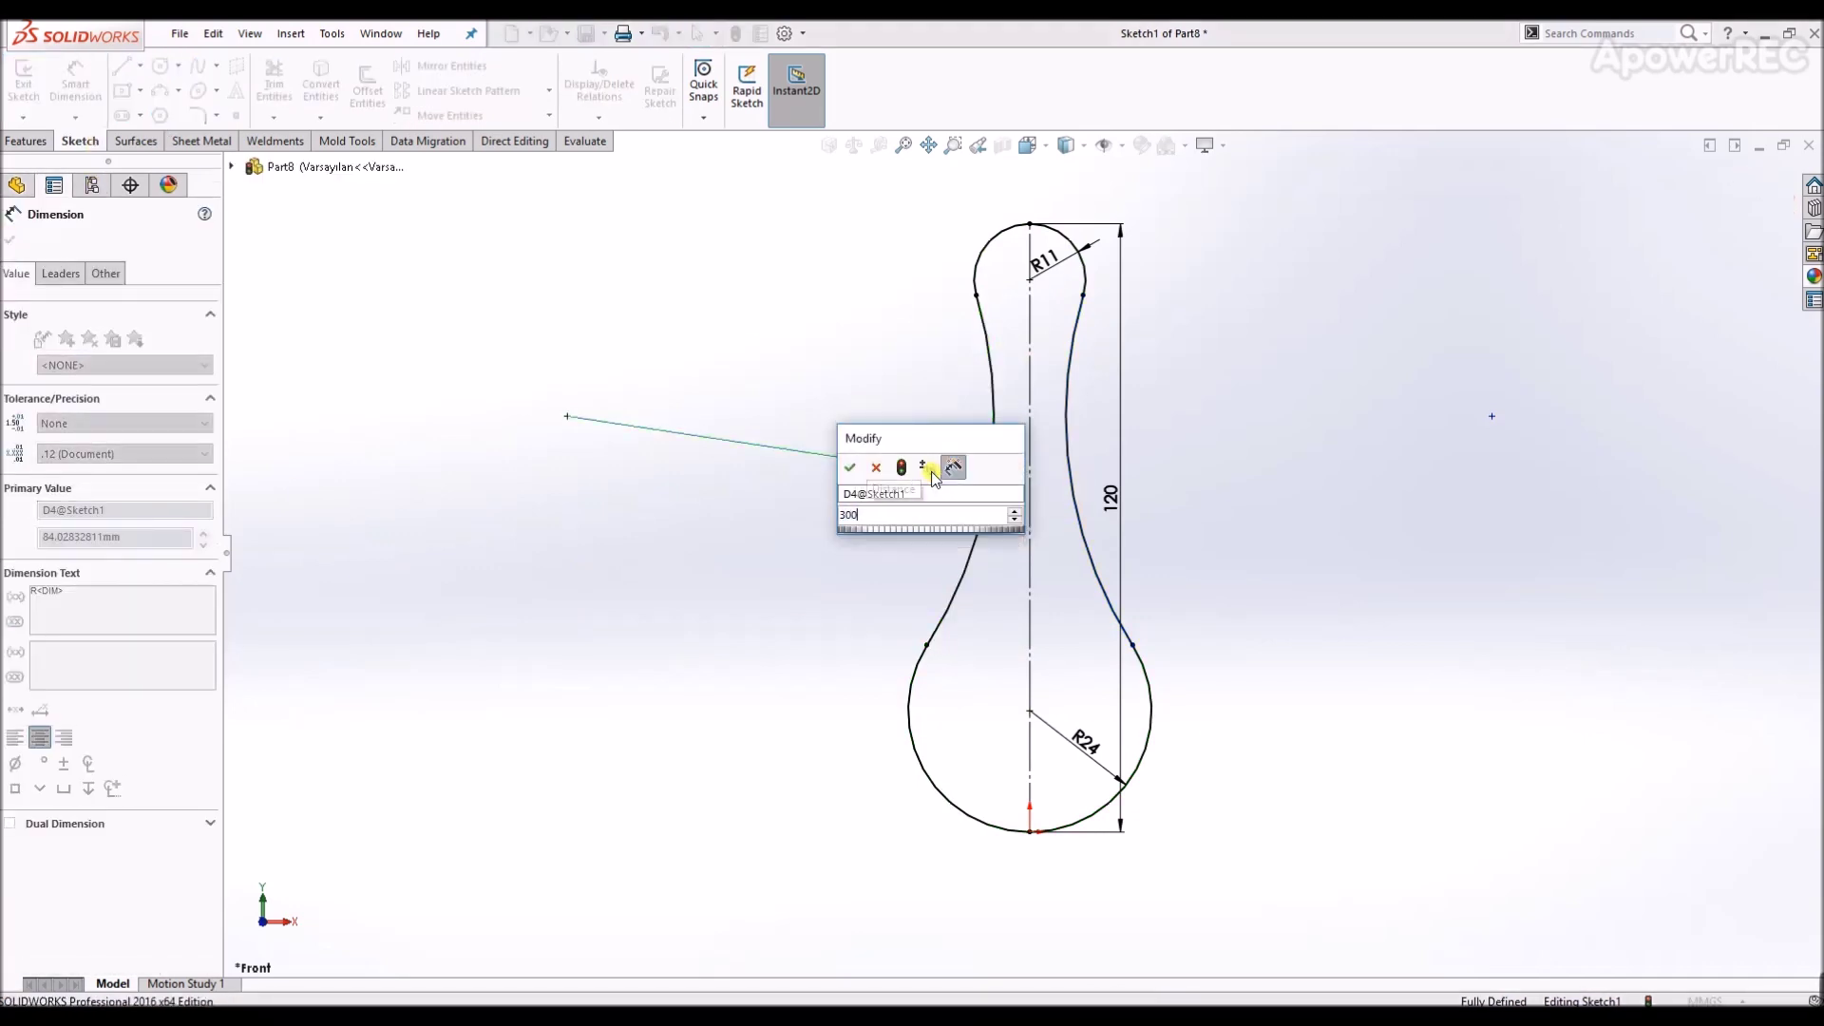
pyautogui.press('Return')
pyautogui.press('Escape')
# - Draw a vertical centrepoint straight slot inside the top arc
pyautogui.click(122, 115)
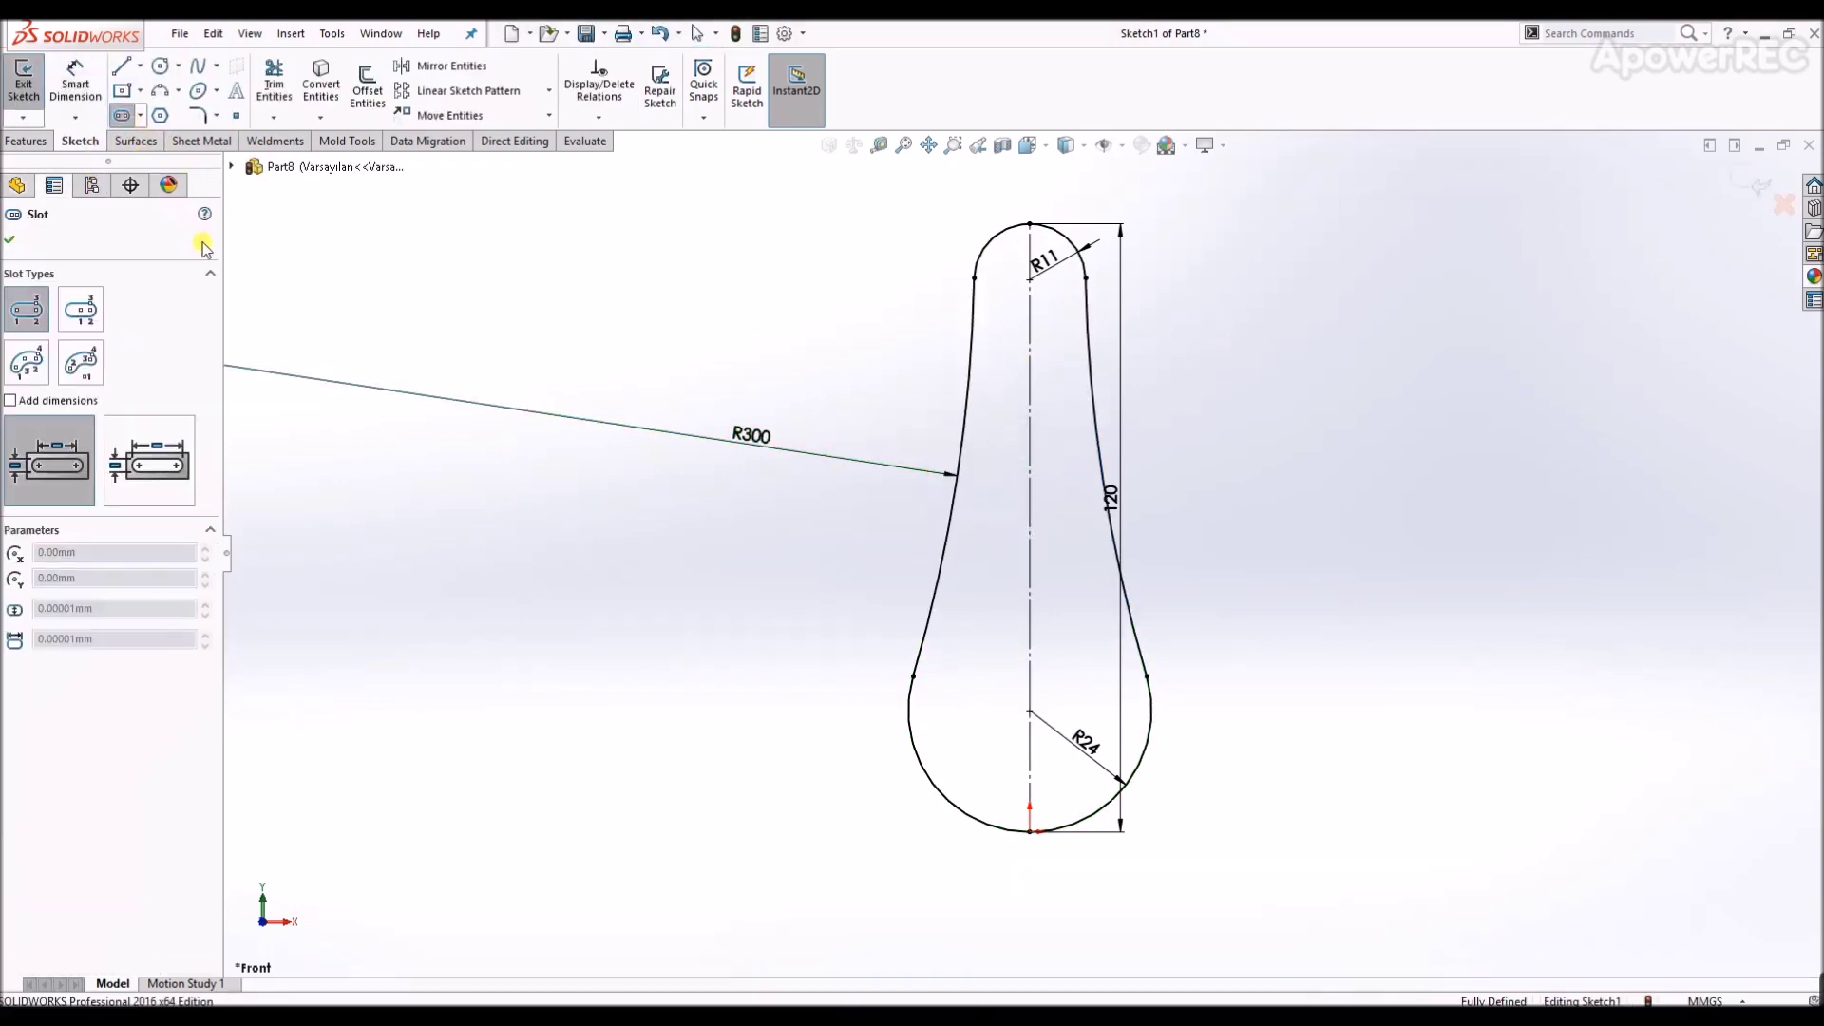
pyautogui.click(95, 314)
pyautogui.click(1033, 279)
pyautogui.press('Escape')
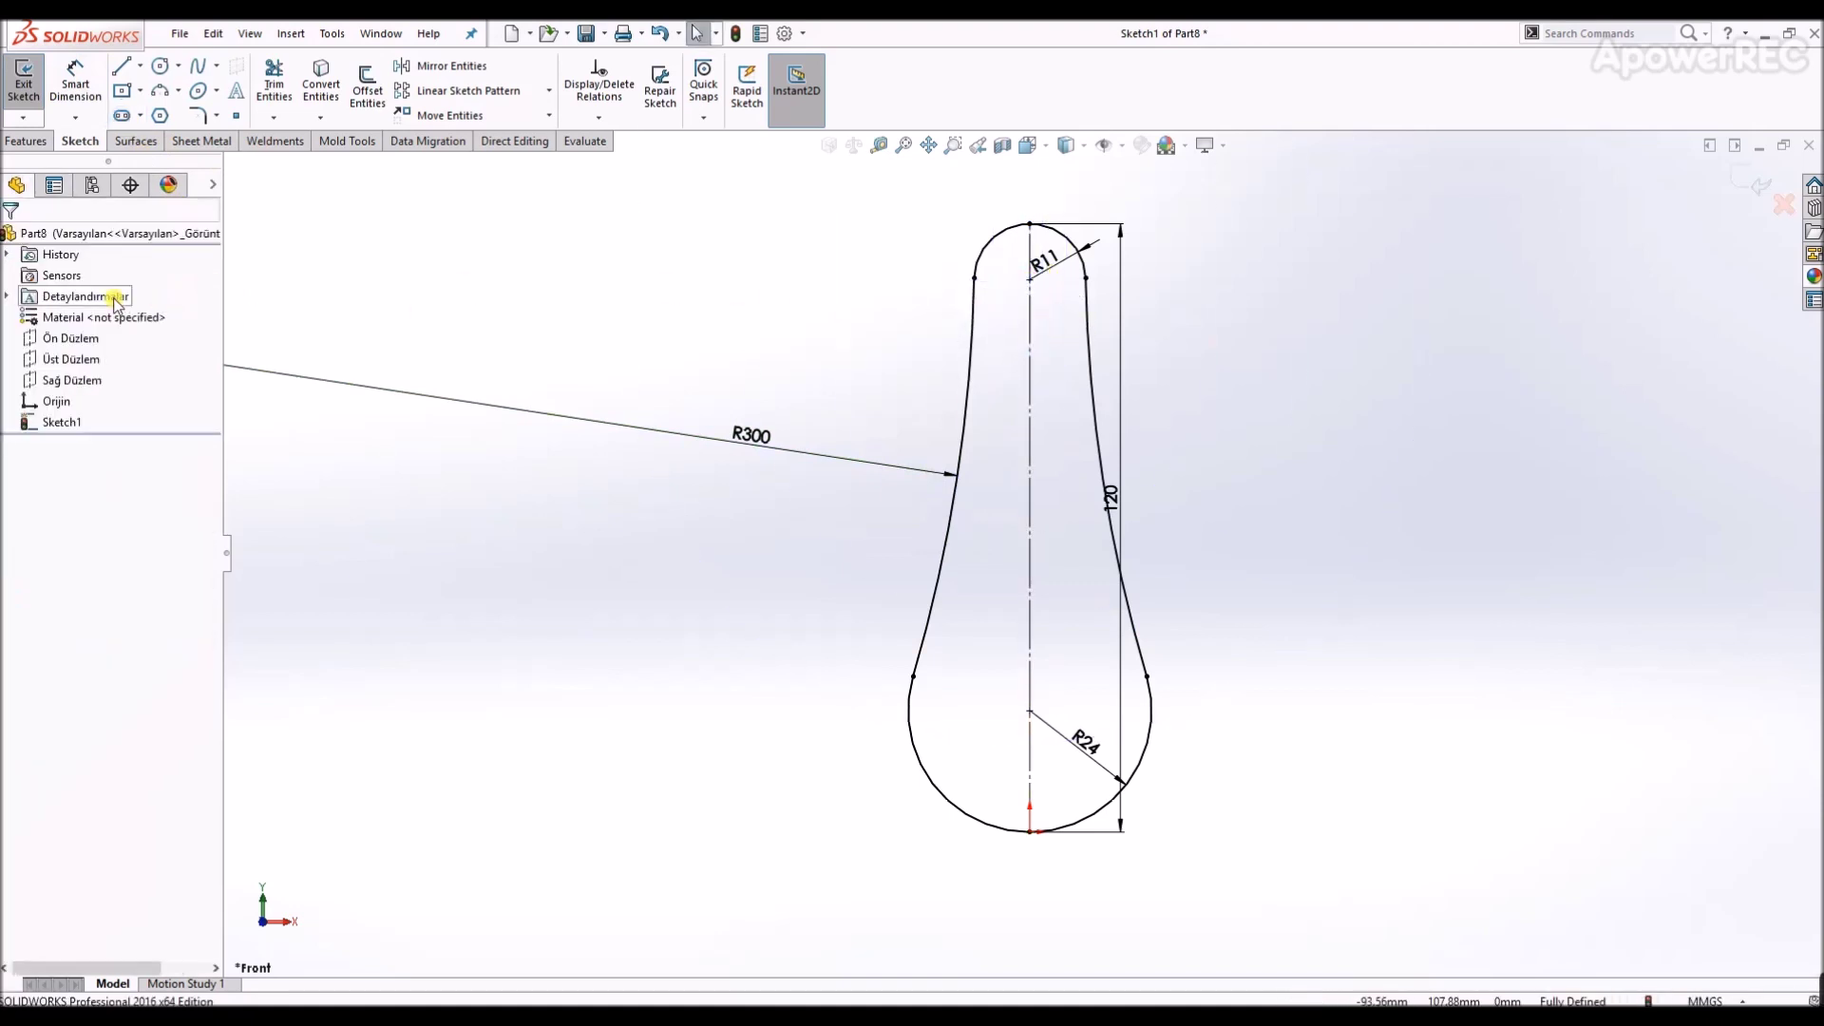
pyautogui.click(121, 118)
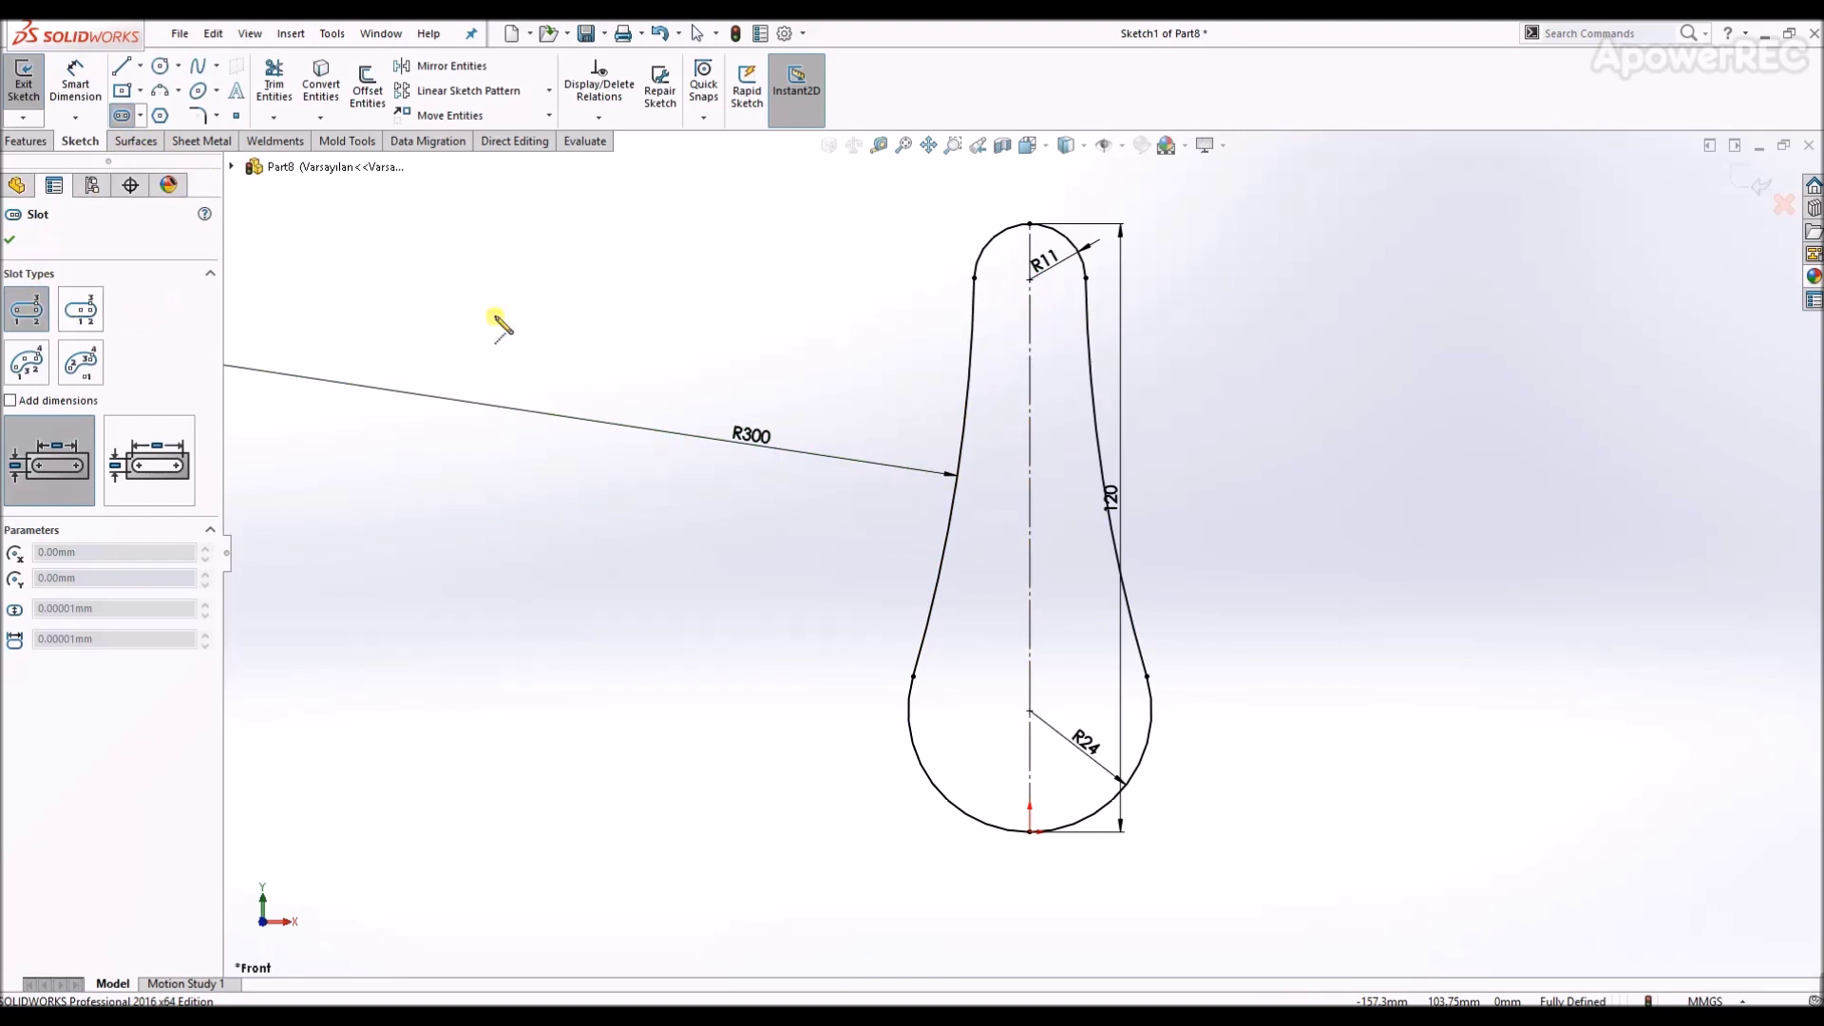
pyautogui.click(1029, 304)
pyautogui.click(1051, 326)
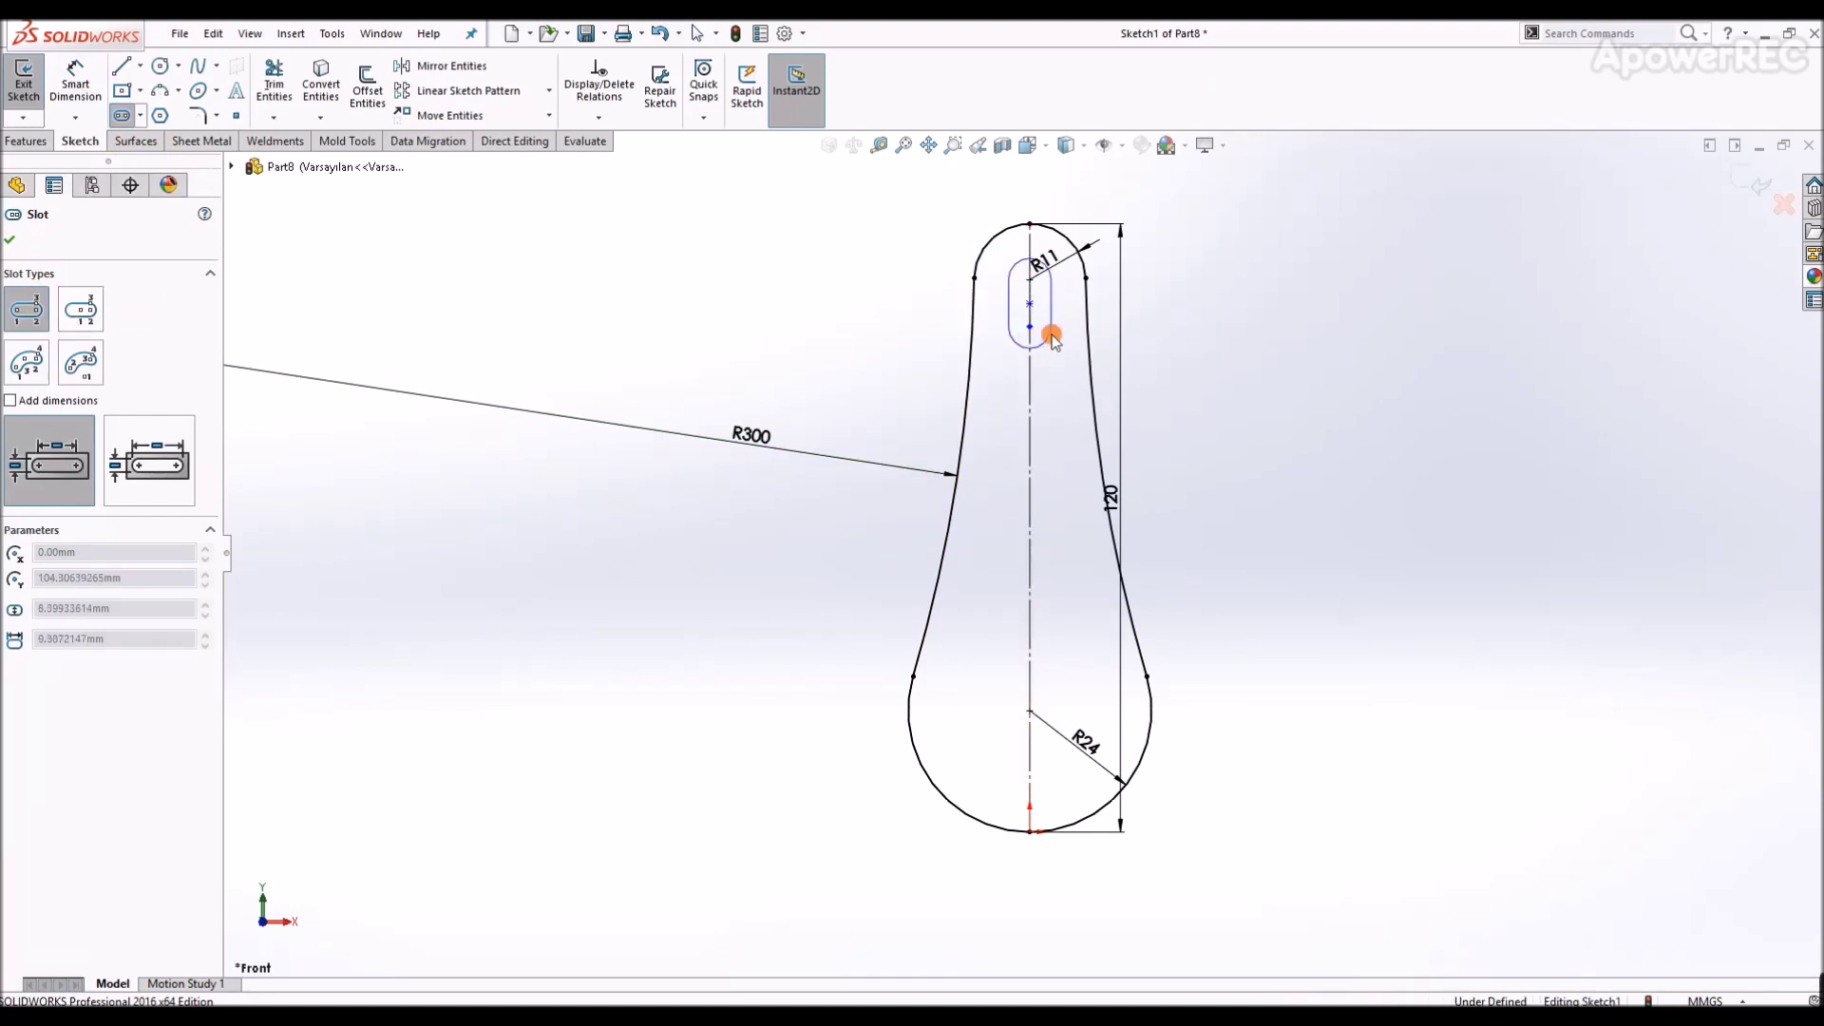
pyautogui.press('Escape')
# - Set the slot's end radius to 3.5 mm
pyautogui.moveTo(1068, 447); pyautogui.dragTo(1050, 344, button='right')
pyautogui.click(1035, 347)
pyautogui.click(1057, 401)
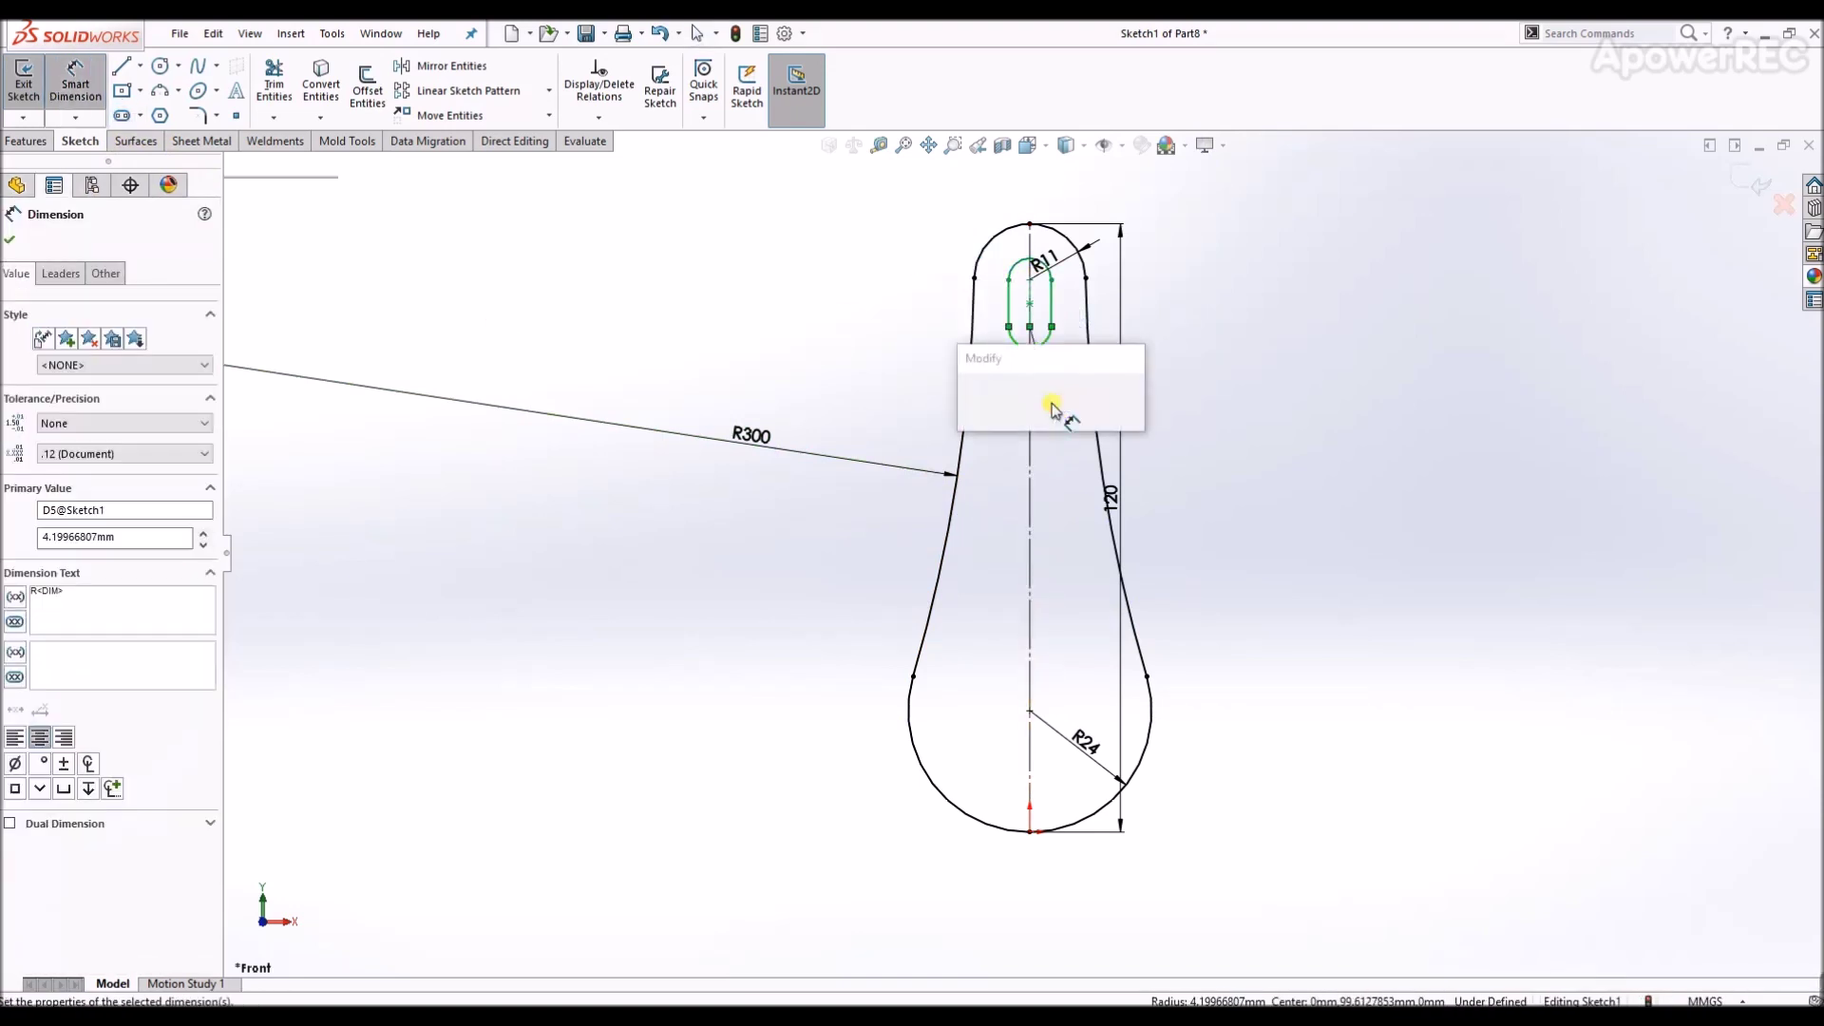
pyautogui.write('3.5')
pyautogui.press('Return')
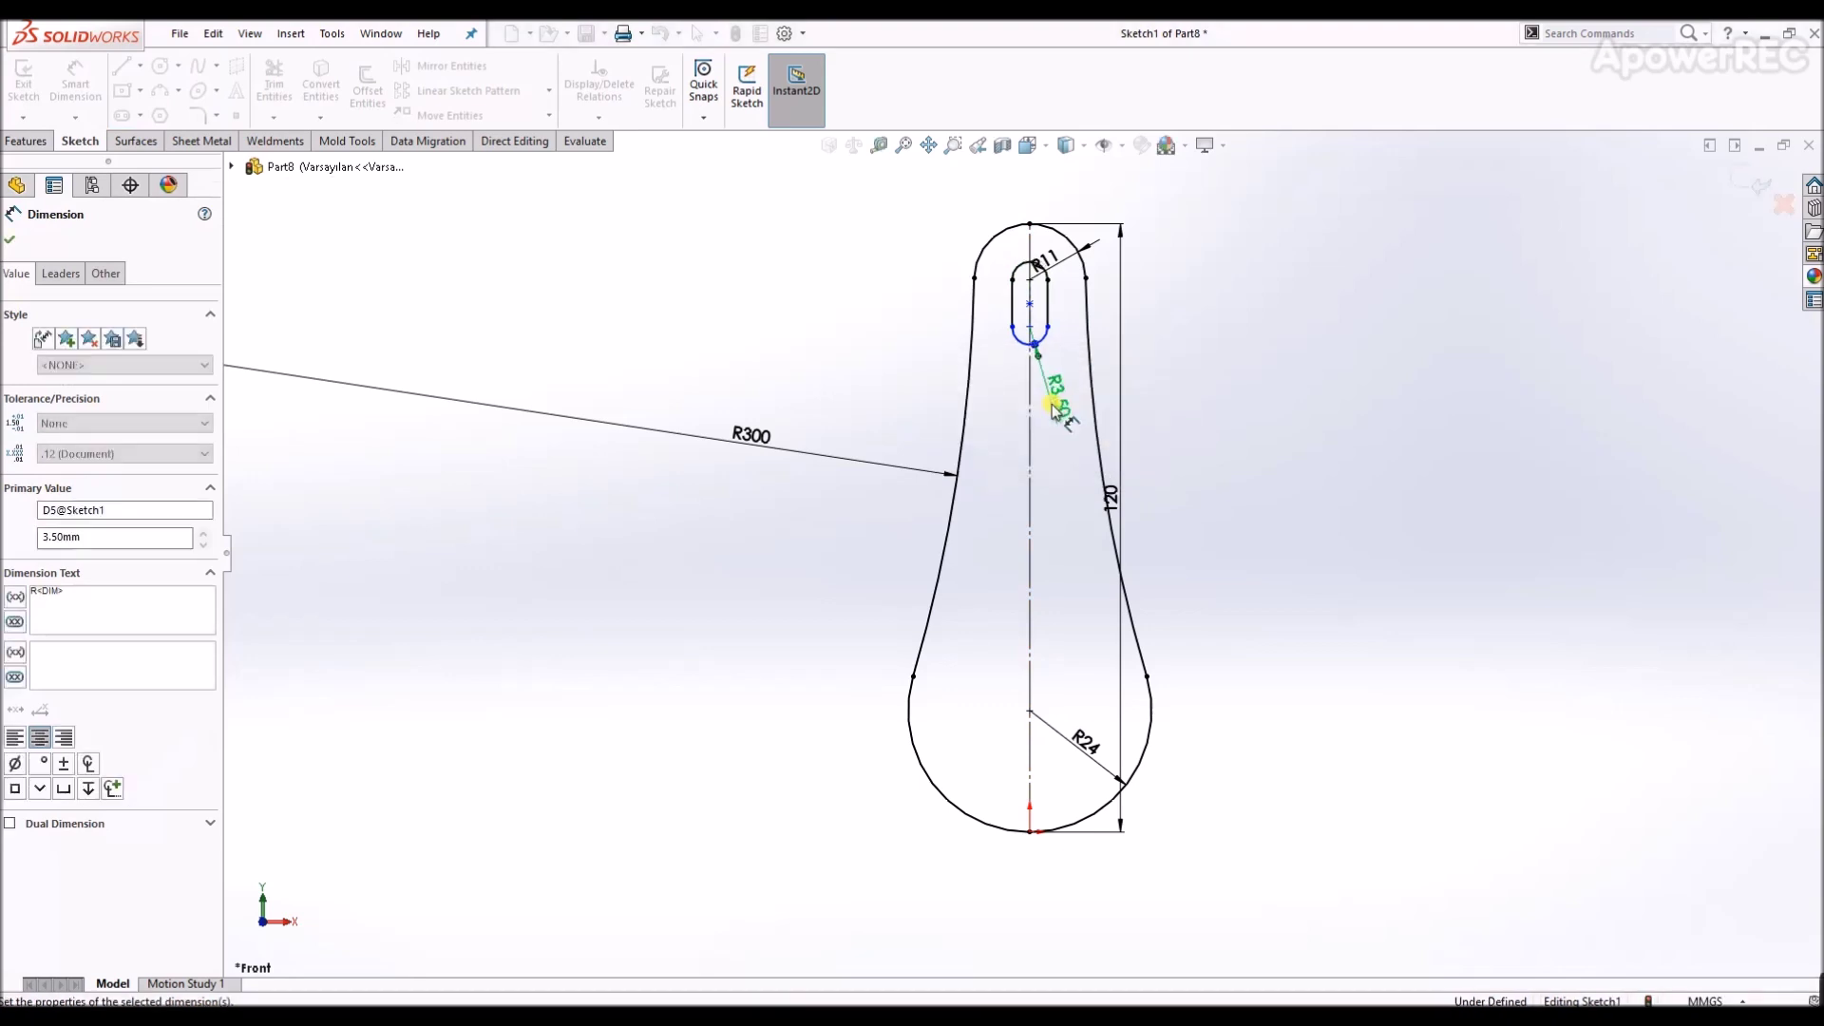
# - Set the slot's overall length to 15 mm and exit the sketch
pyautogui.scroll(-3, 1145, 289)
pyautogui.click(941, 344)
pyautogui.click(954, 445)
pyautogui.click(1130, 380)
pyautogui.write('15')
pyautogui.press('Return')
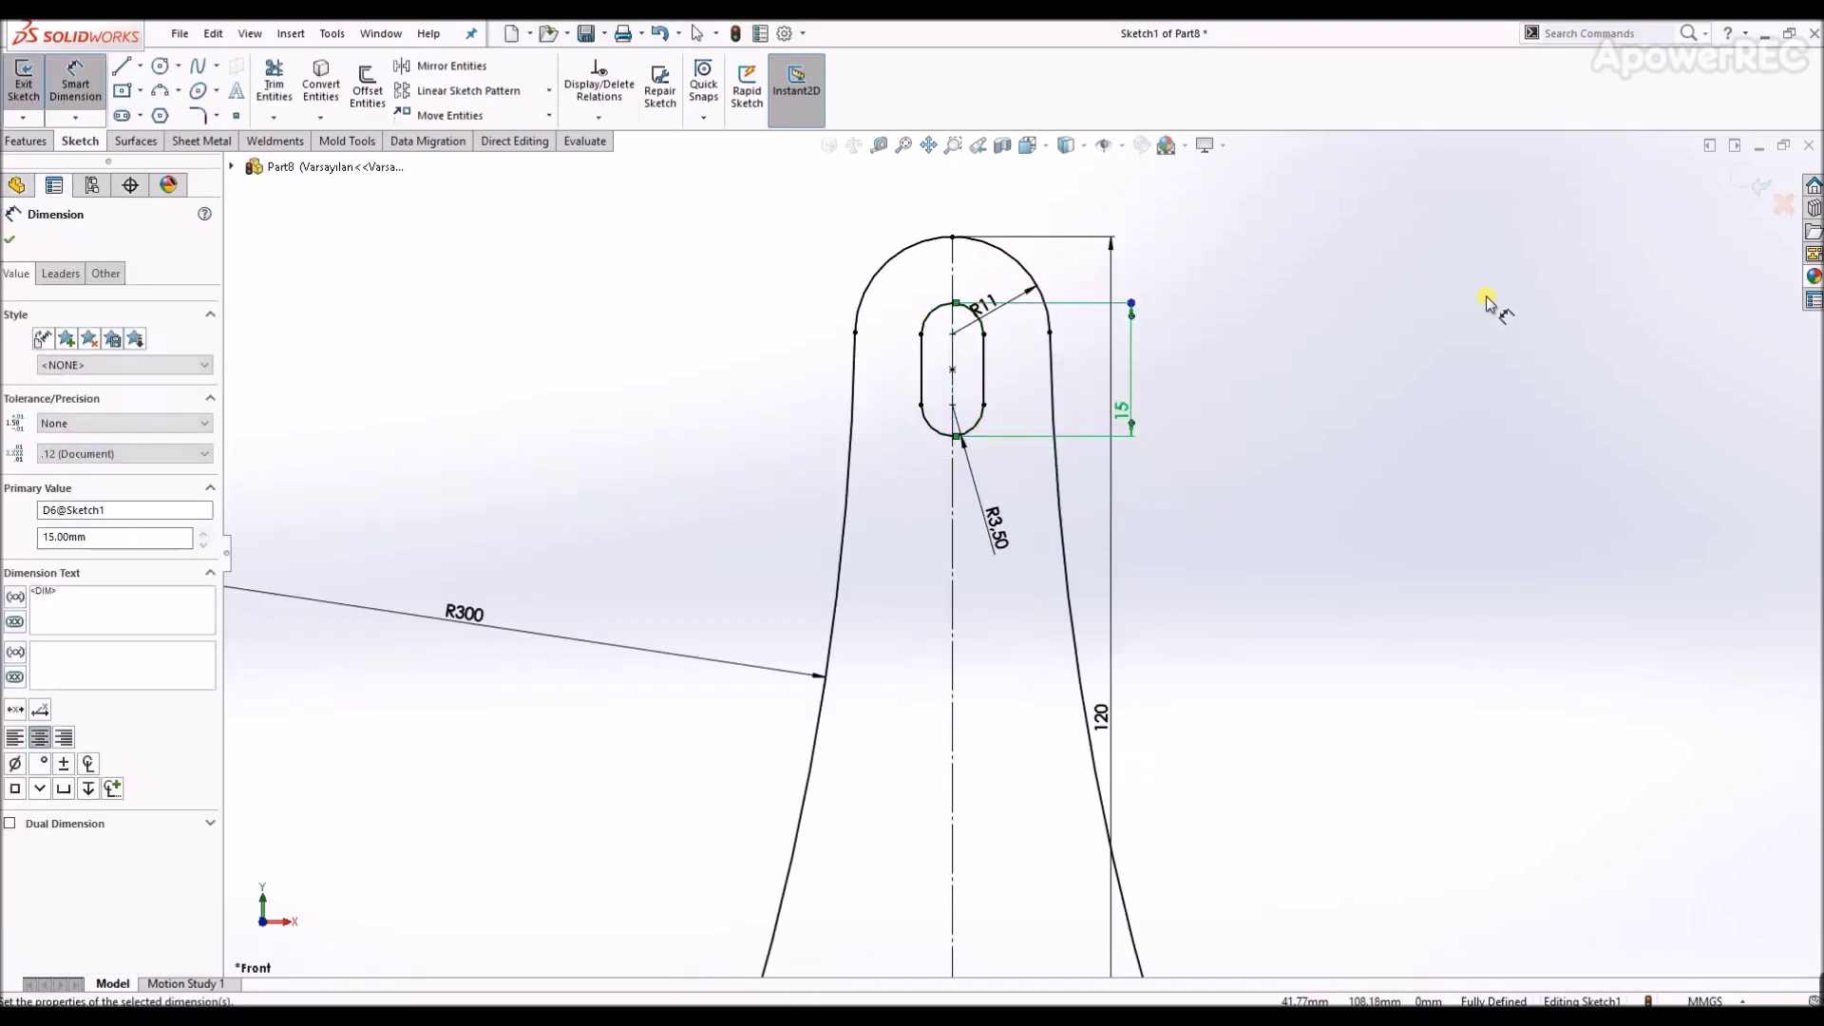
pyautogui.click(1753, 180)
pyautogui.scroll(4, 1148, 527)
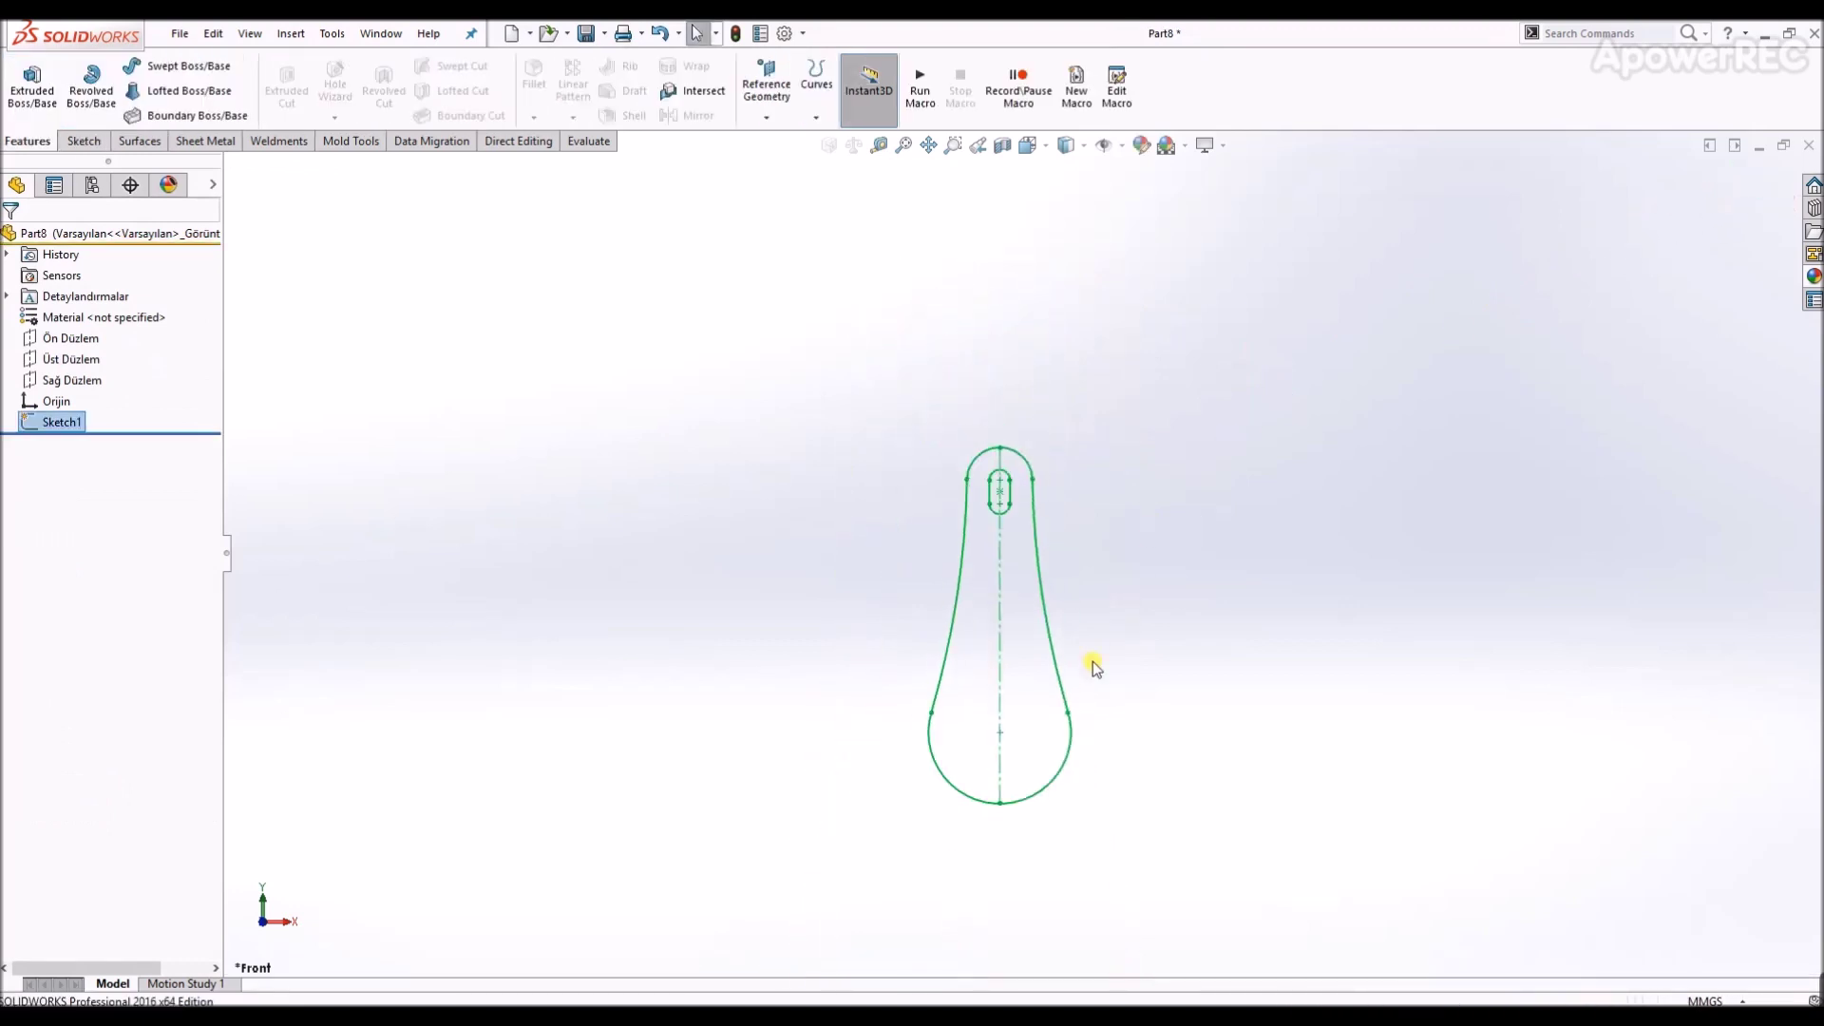
# - Open a new sketch on Üst Düzlem and view it from the Top orientation
pyautogui.click(71, 359)
pyautogui.click(67, 319)
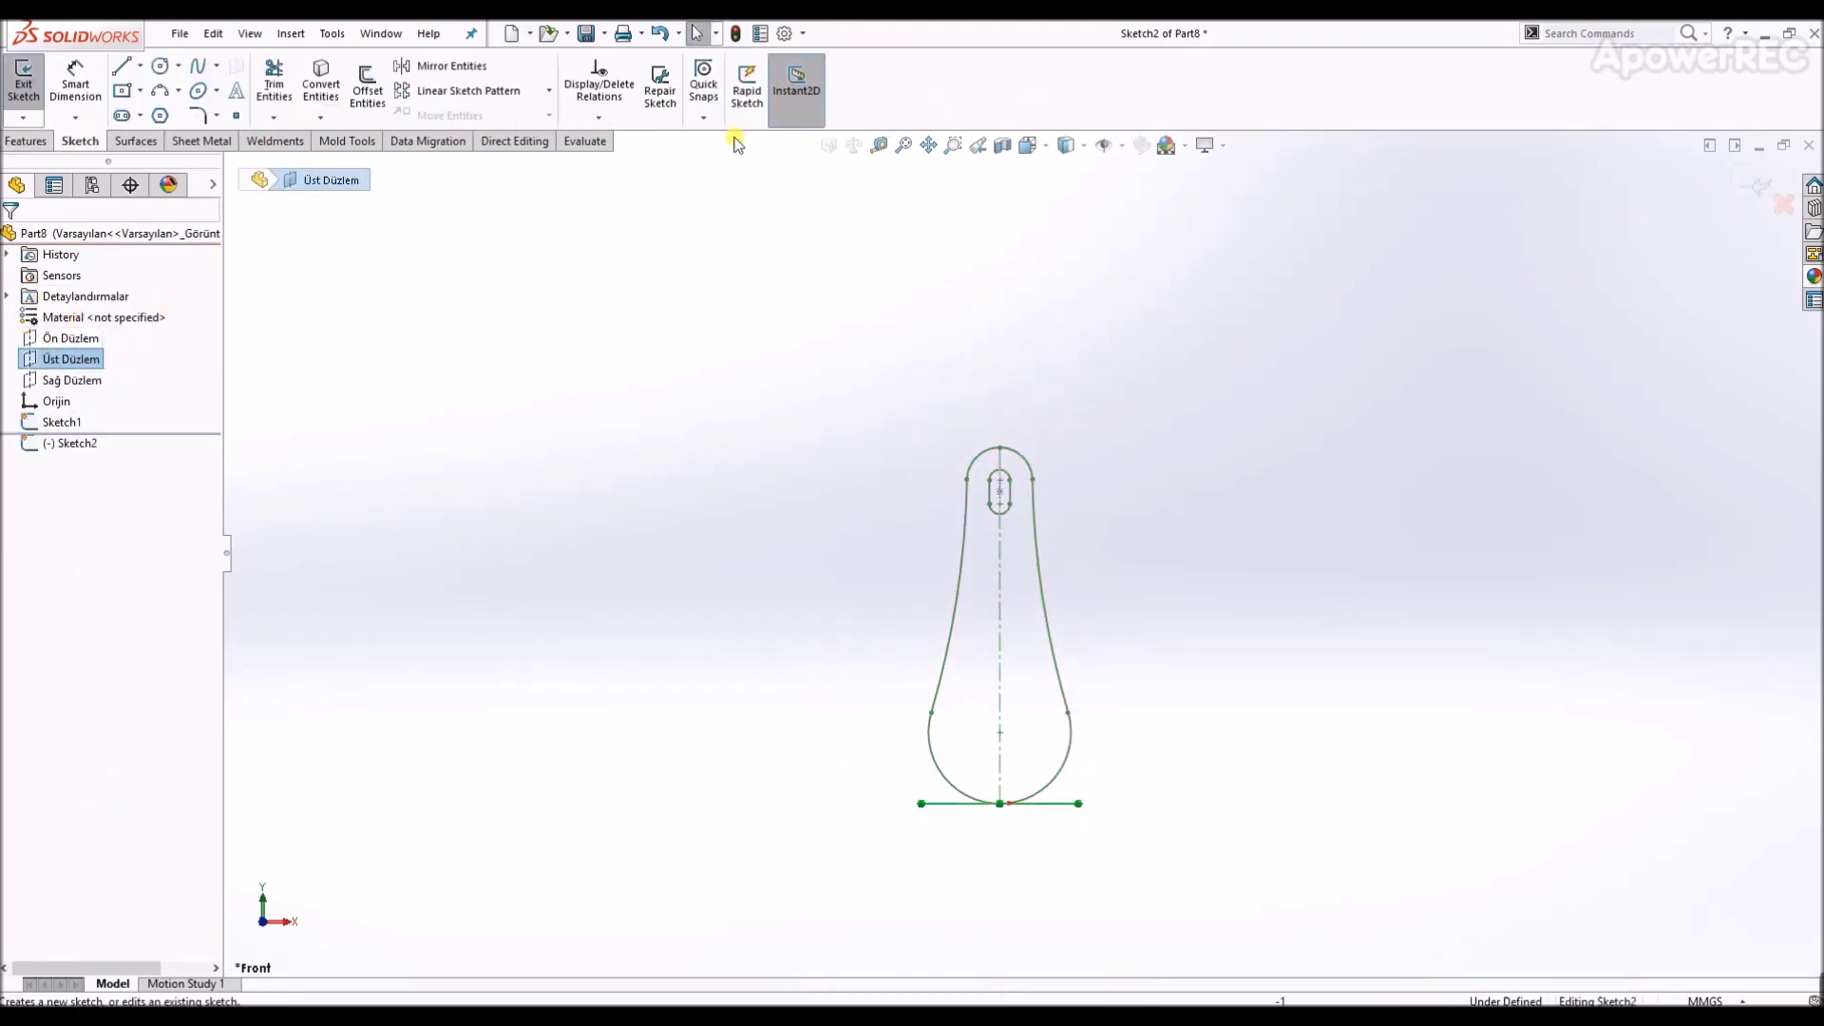
pyautogui.click(1026, 145)
pyautogui.click(997, 290)
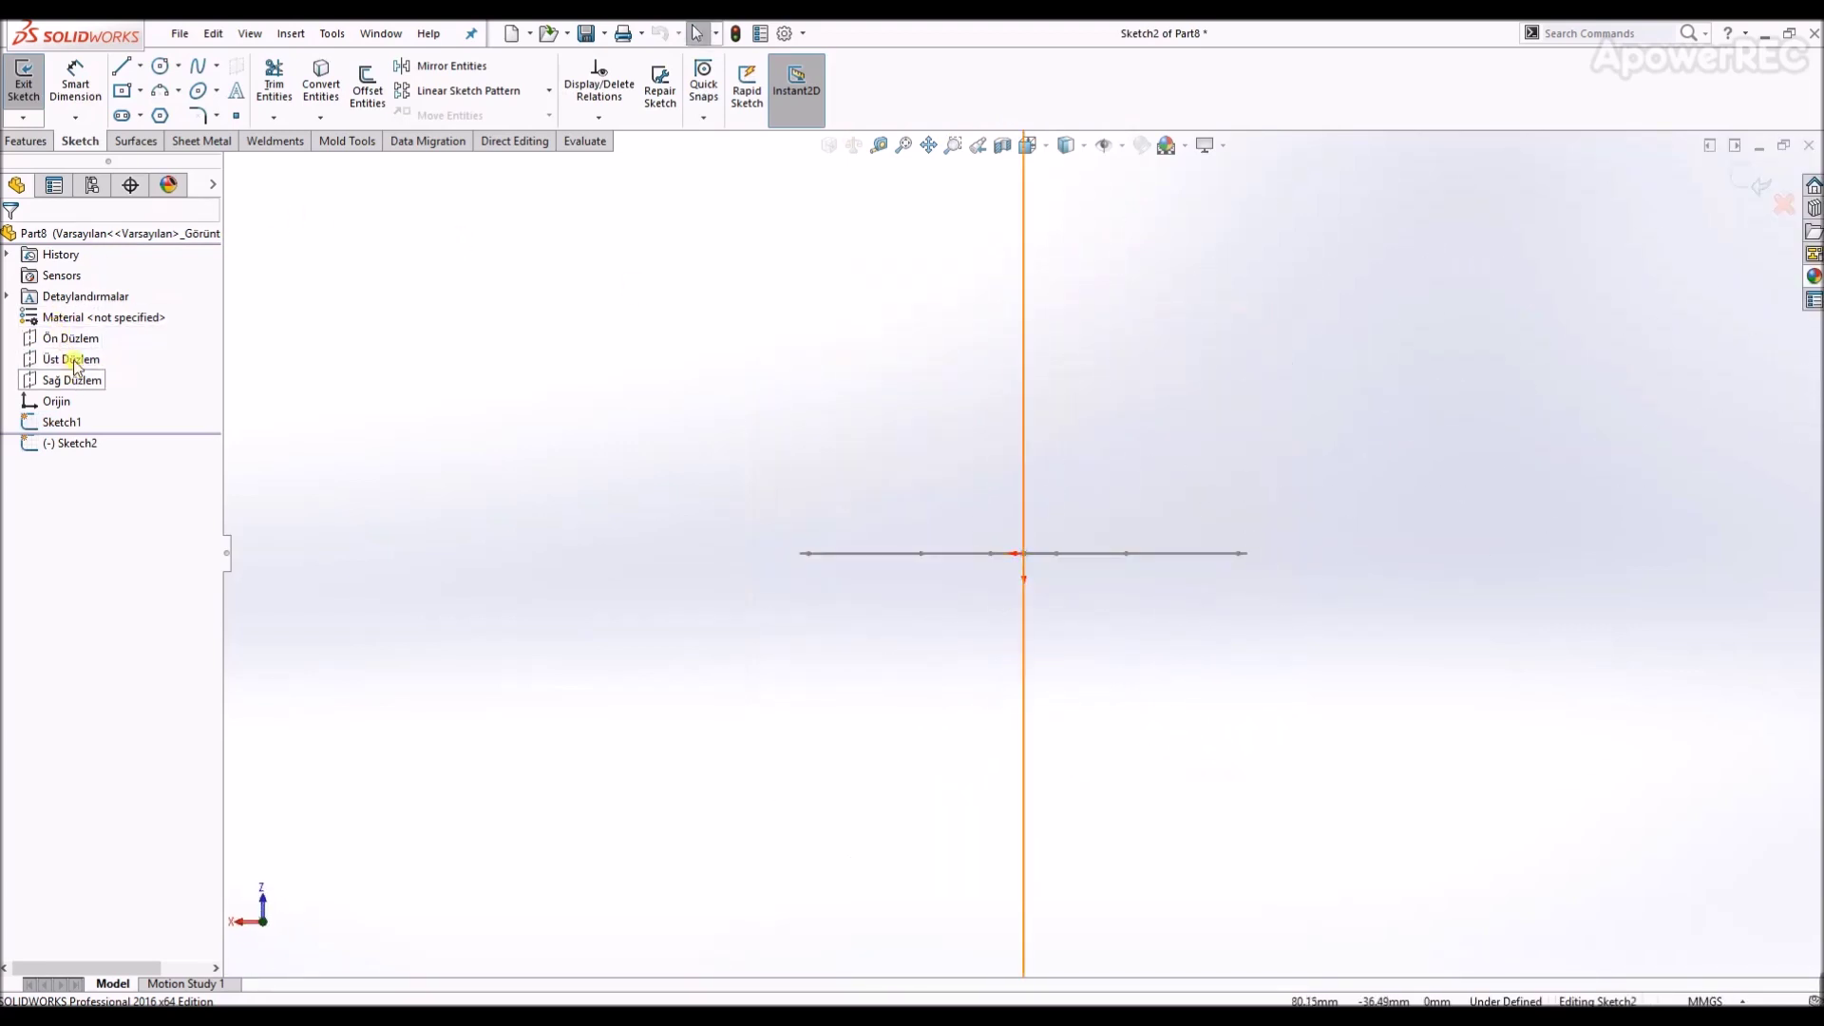
pyautogui.click(160, 90)
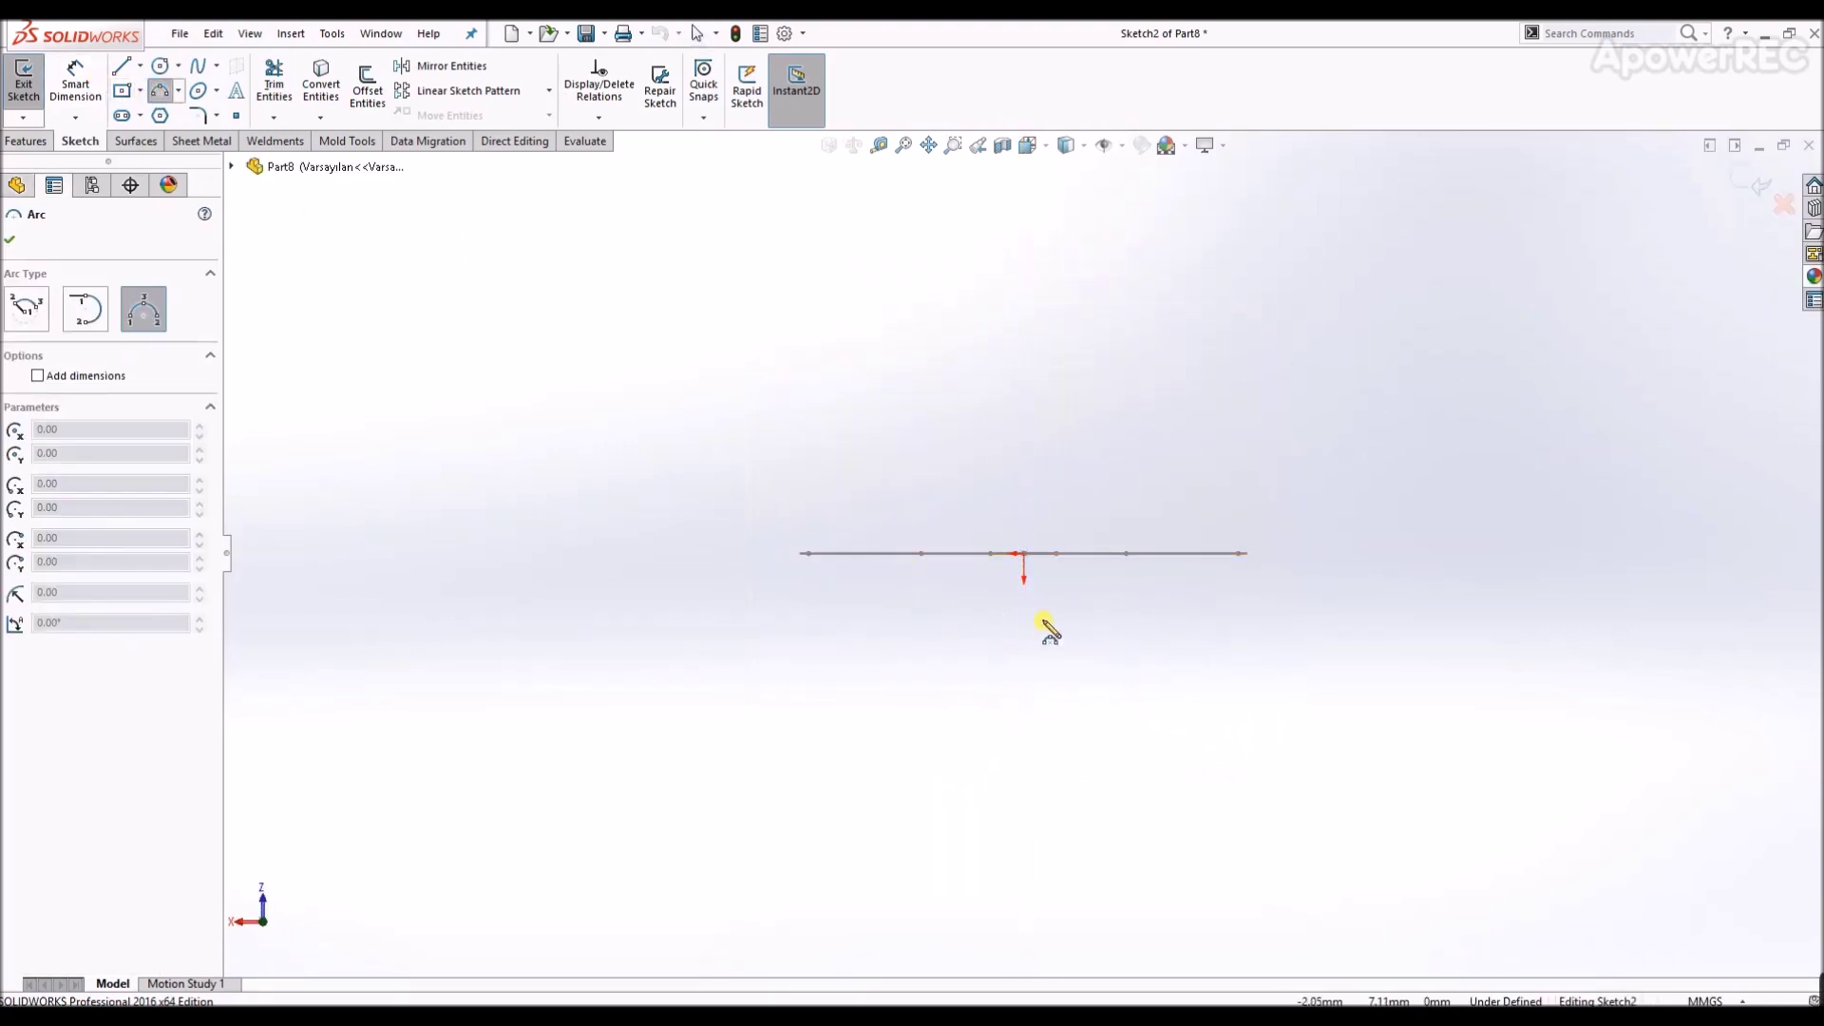
# - Draw a three-point arc sagging below the top-plane line
pyautogui.click(801, 599)
pyautogui.click(1248, 592)
pyautogui.click(1024, 659)
pyautogui.press('Escape')
# - Add a vertical construction line from the line's midpoint down to the arc
pyautogui.press('l')
pyautogui.moveTo(1024, 553); pyautogui.dragTo(1024, 659)
pyautogui.press('Escape')
pyautogui.click(1026, 618)
pyautogui.click(1091, 558)
pyautogui.moveTo(1083, 721); pyautogui.dragTo(1090, 622, button='right')
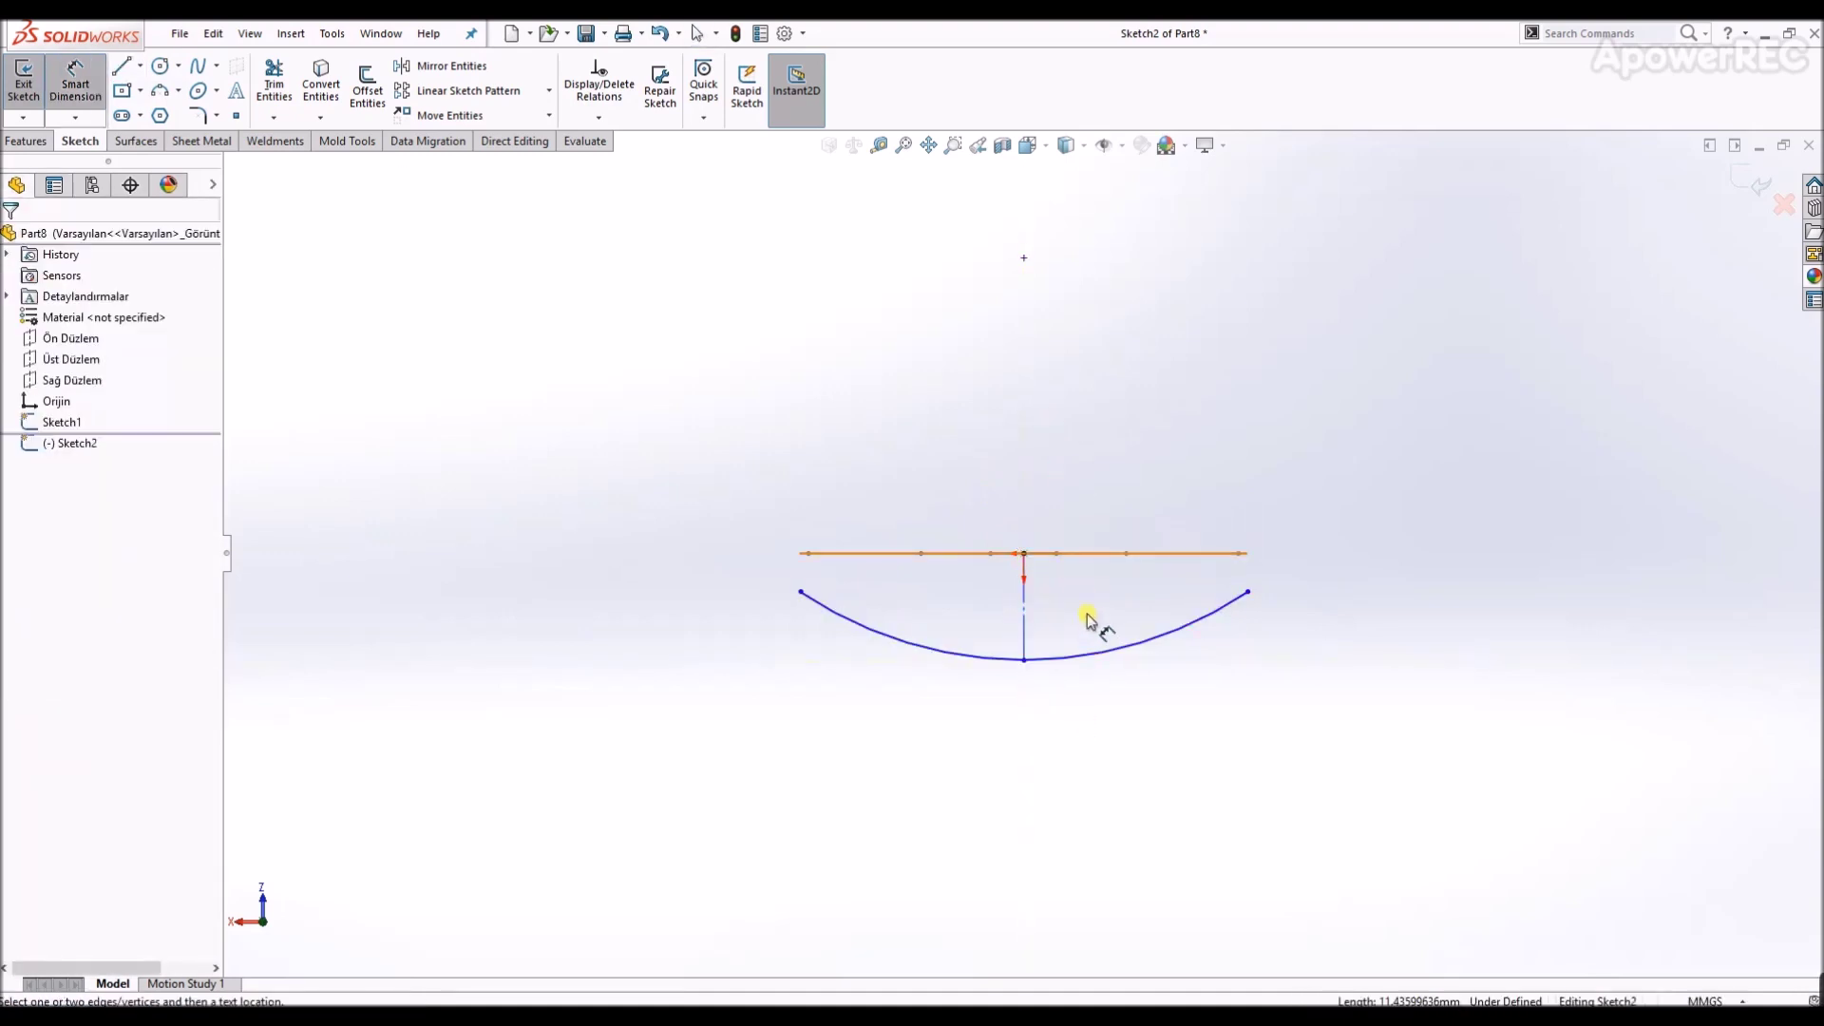
# - Dimension the arc to R60 and its gap below the line to 6 mm
pyautogui.click(1140, 653)
pyautogui.click(1179, 447)
pyautogui.write('600')
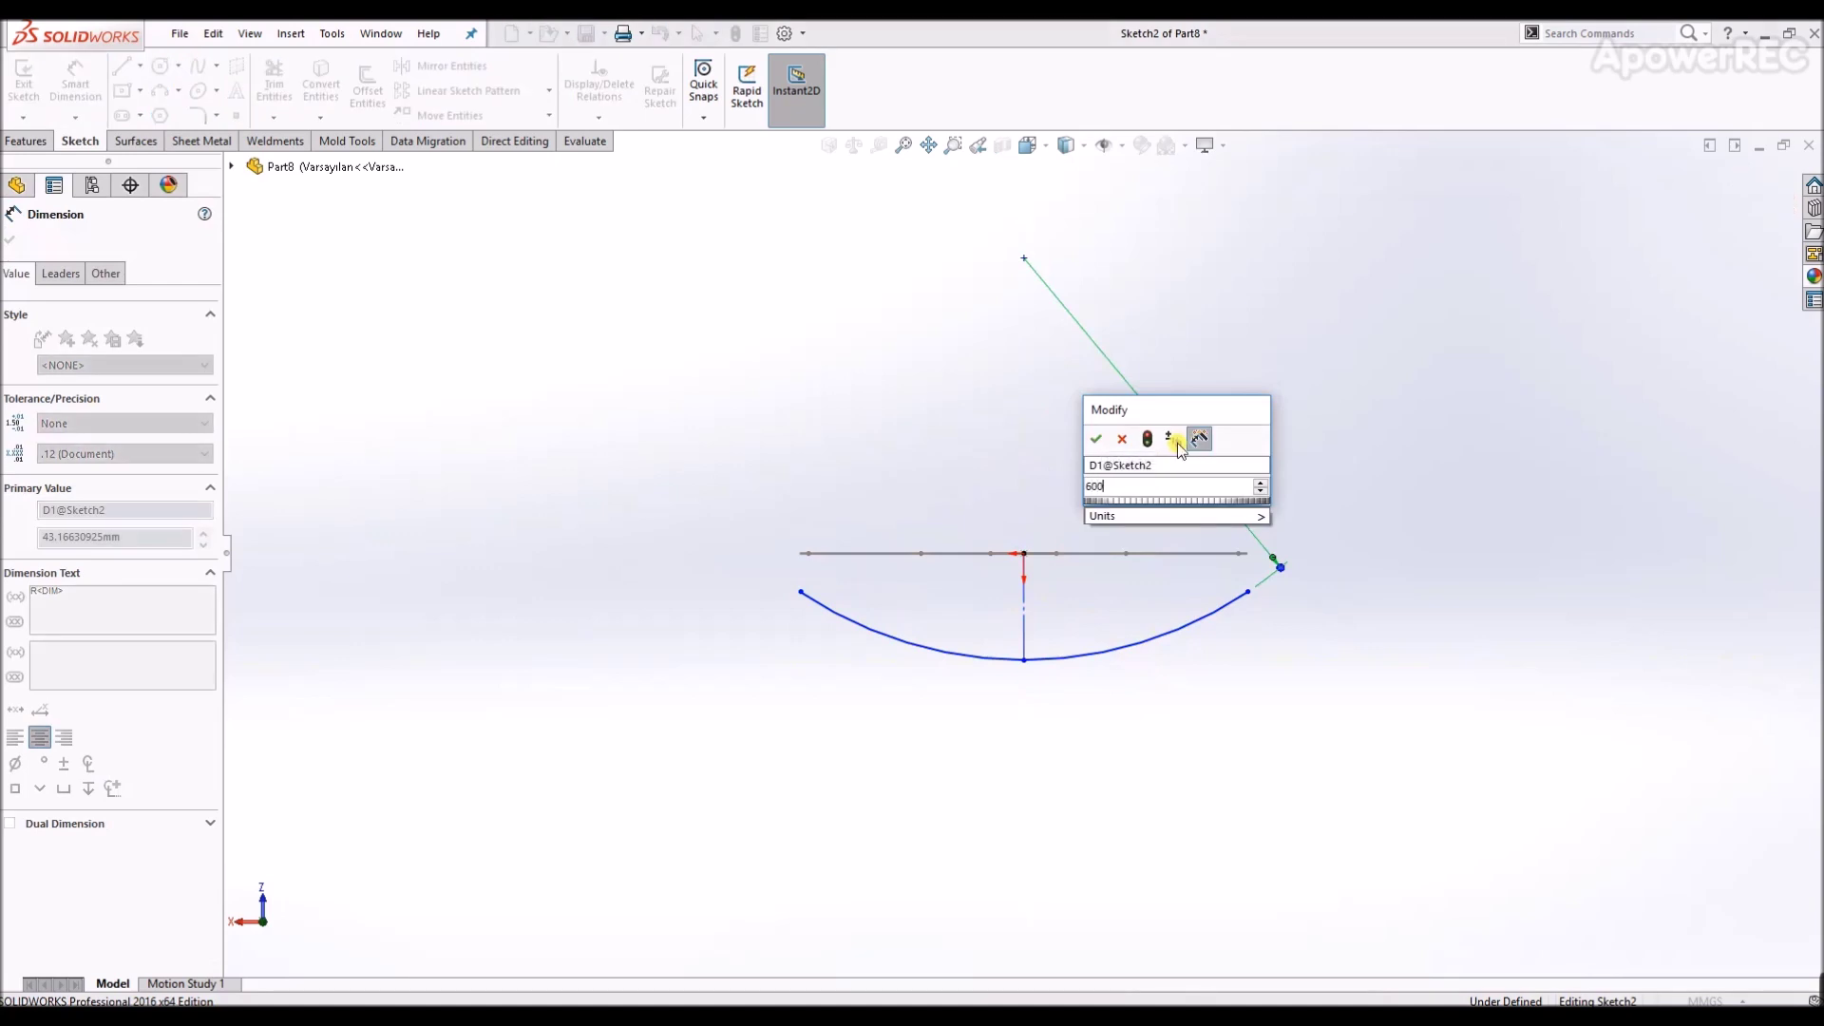
pyautogui.press('Return')
pyautogui.press('Escape')
pyautogui.click(1059, 627)
pyautogui.write('6')
pyautogui.press('Return')
pyautogui.press('f')
pyautogui.press('Escape')
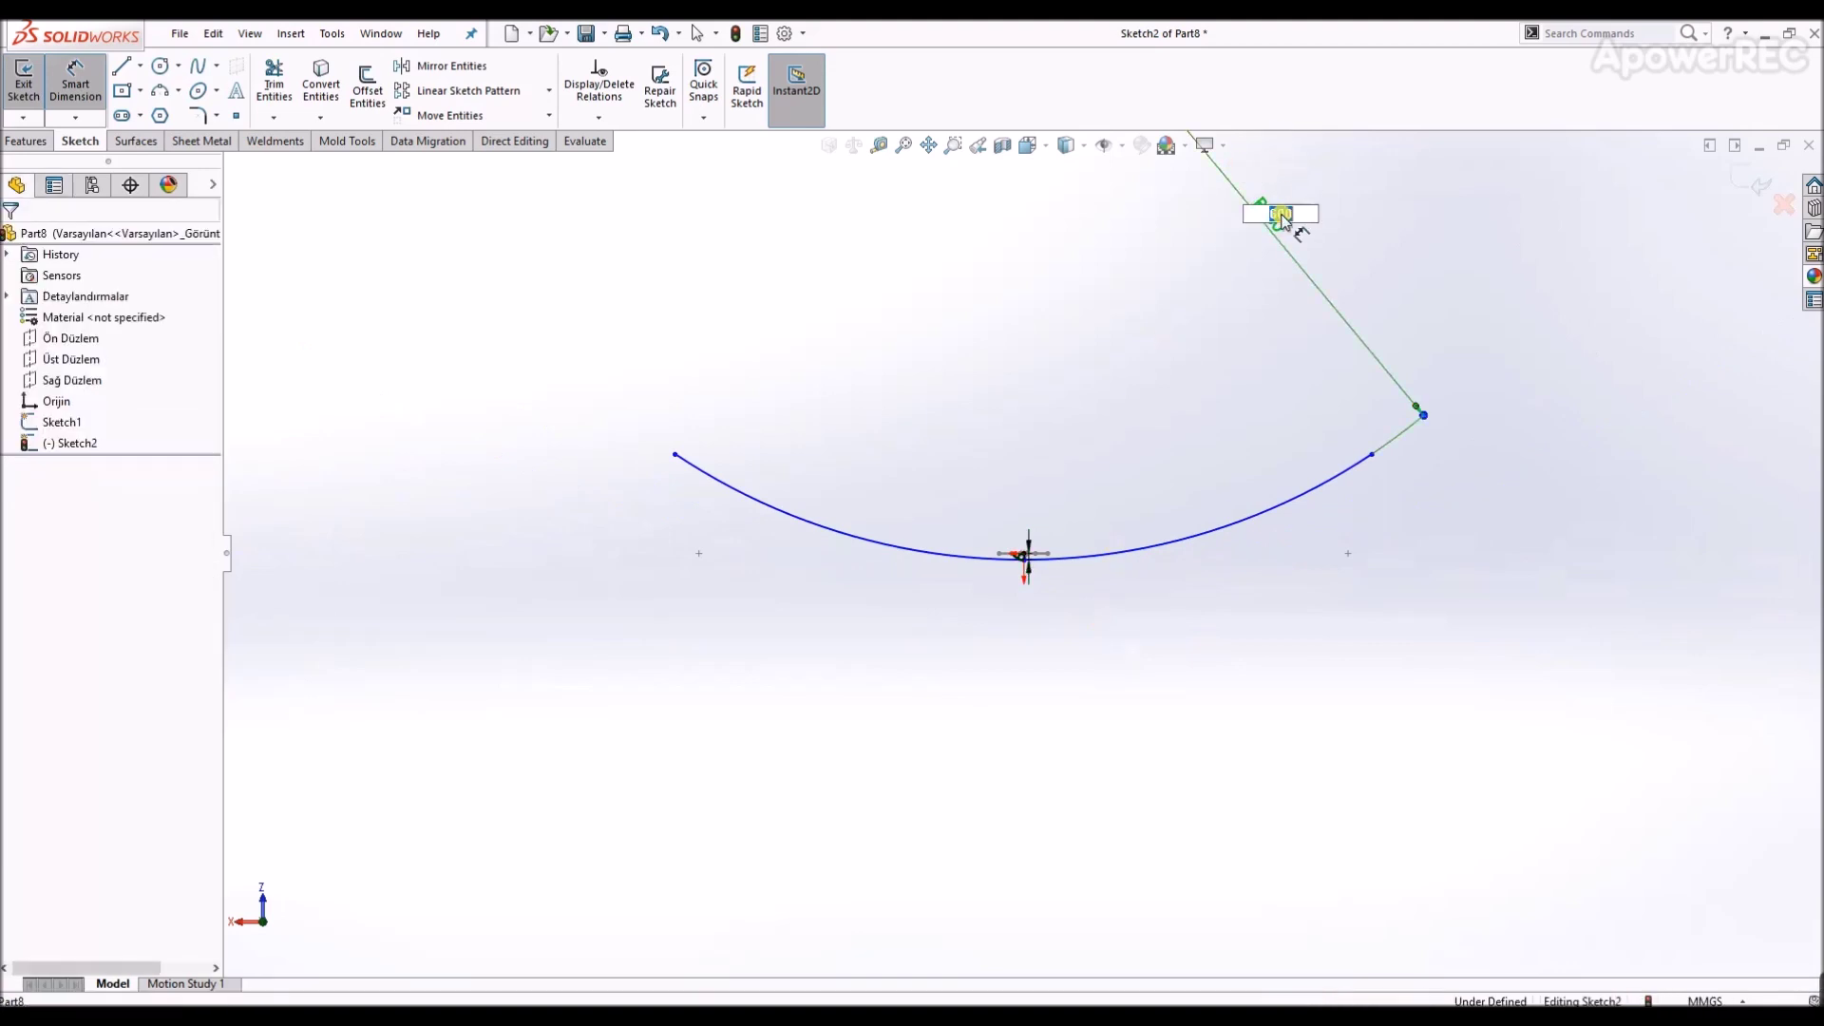
# - Apply a relation to the arc and pull its right end lower to reshape it
pyautogui.scroll(5, 1303, 294)
pyautogui.scroll(-2, 1099, 579)
pyautogui.scroll(-3, 966, 526)
pyautogui.scroll(-2, 1026, 478)
pyautogui.press('Escape')
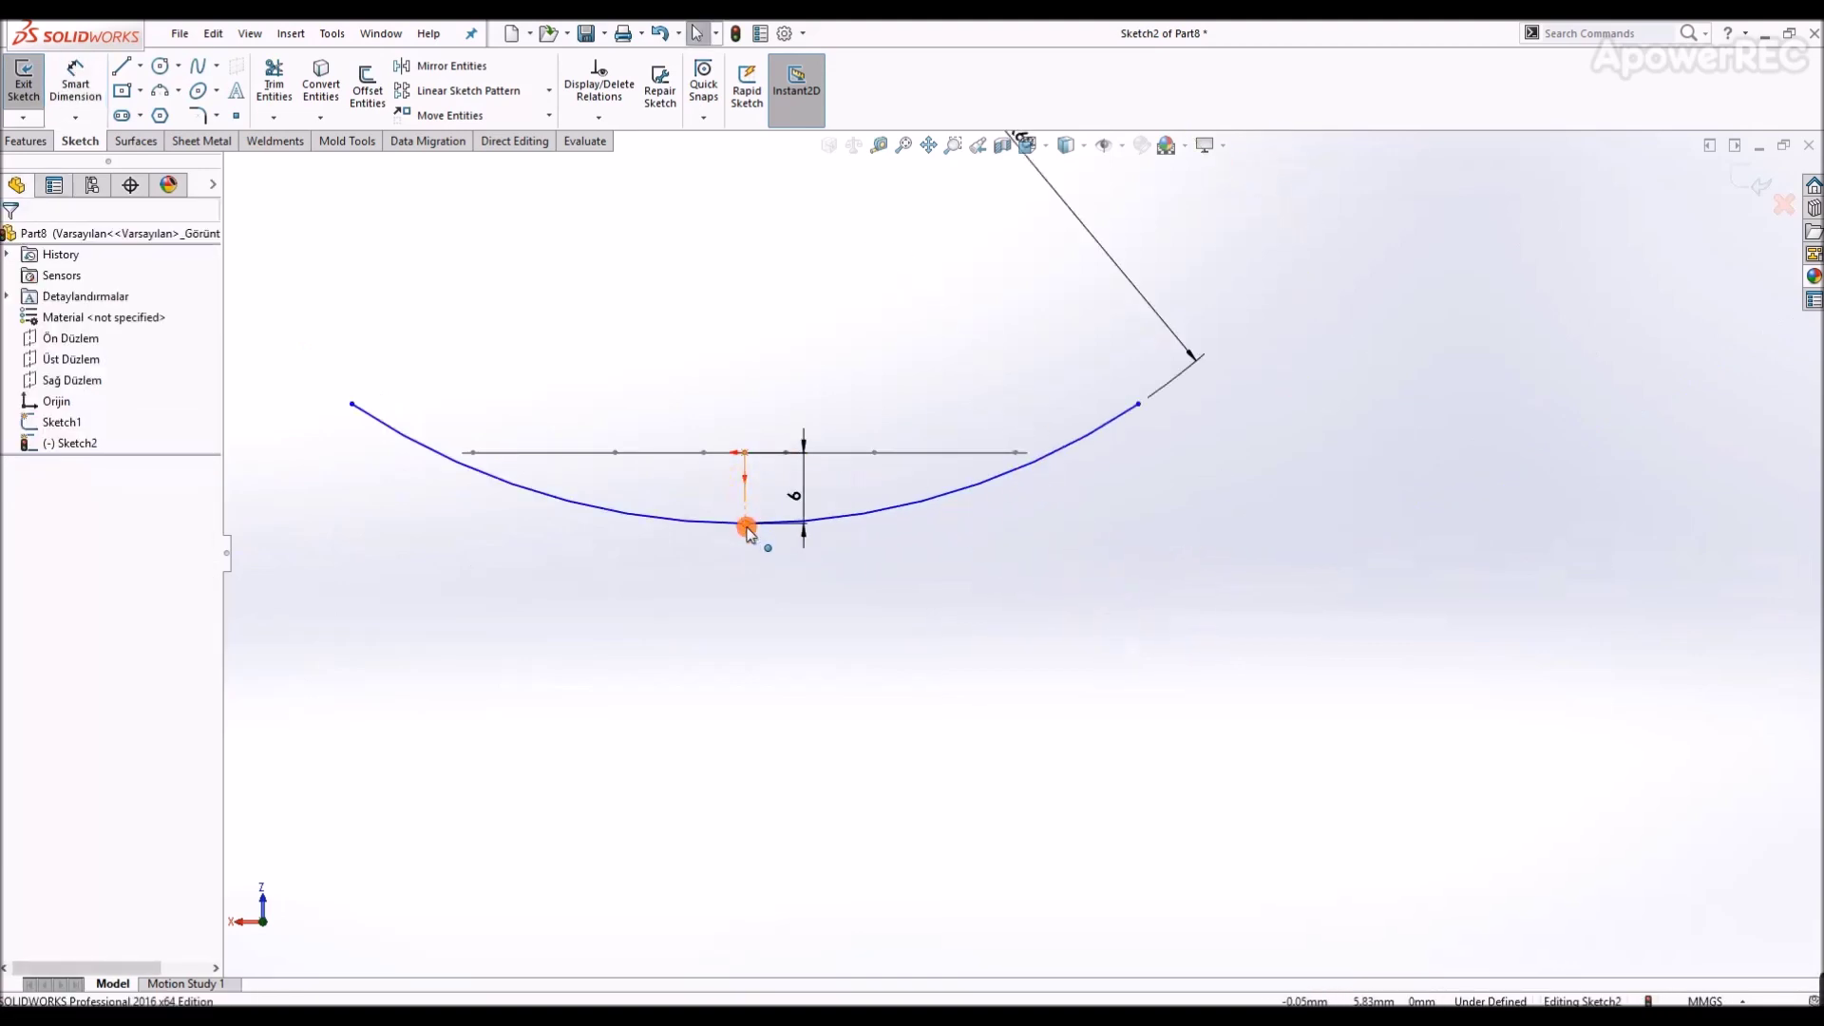
pyautogui.click(748, 532)
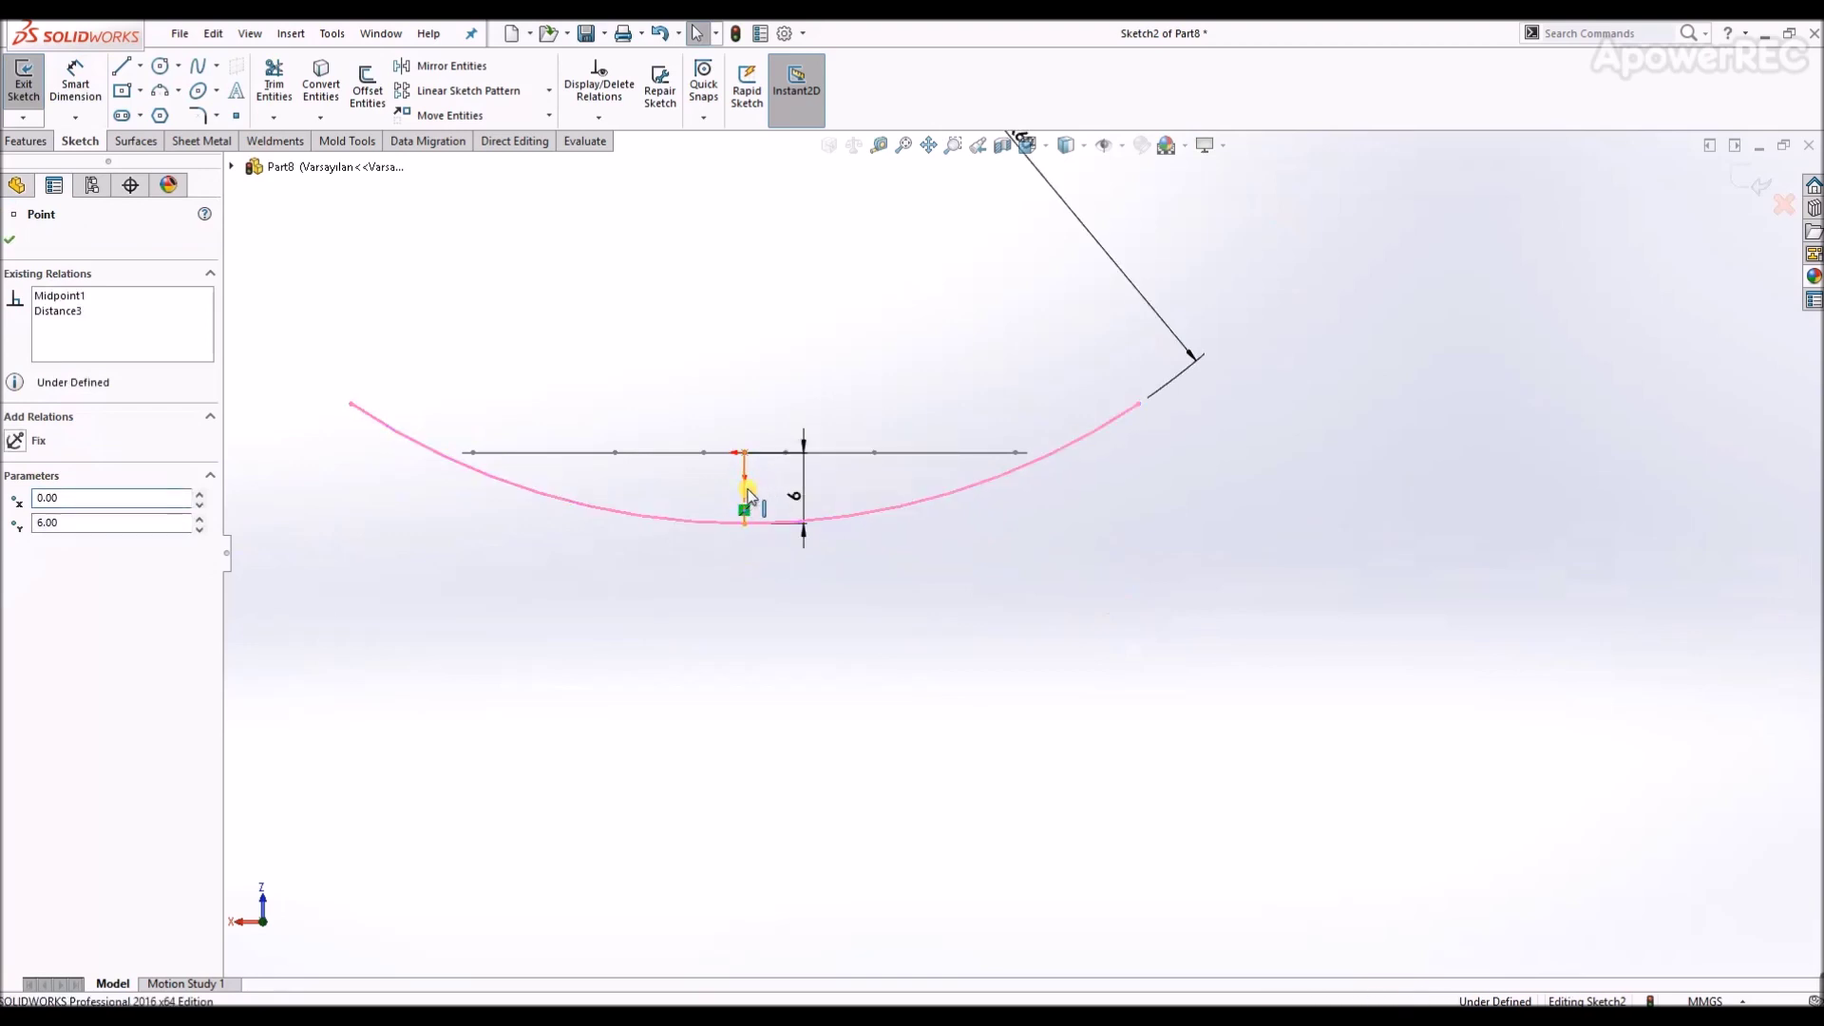
pyautogui.click(802, 521)
pyautogui.click(826, 415)
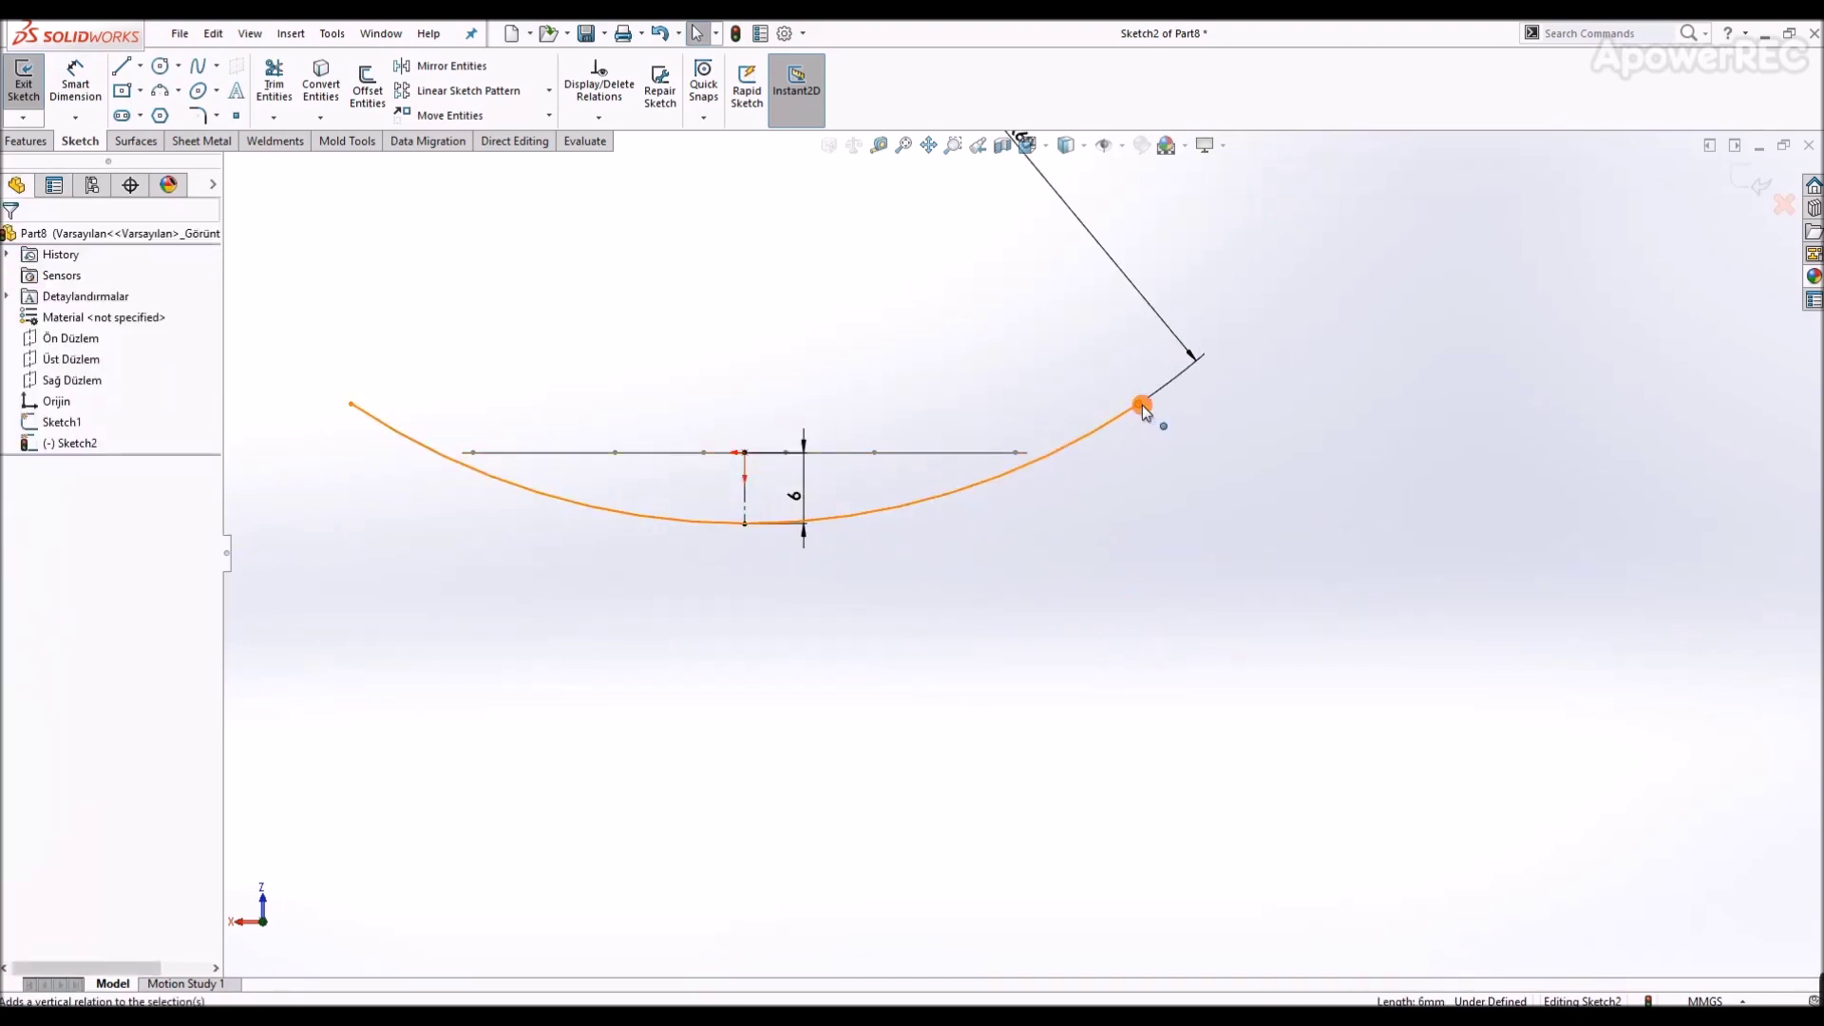
pyautogui.moveTo(1142, 405); pyautogui.dragTo(1130, 481)
pyautogui.click(847, 509)
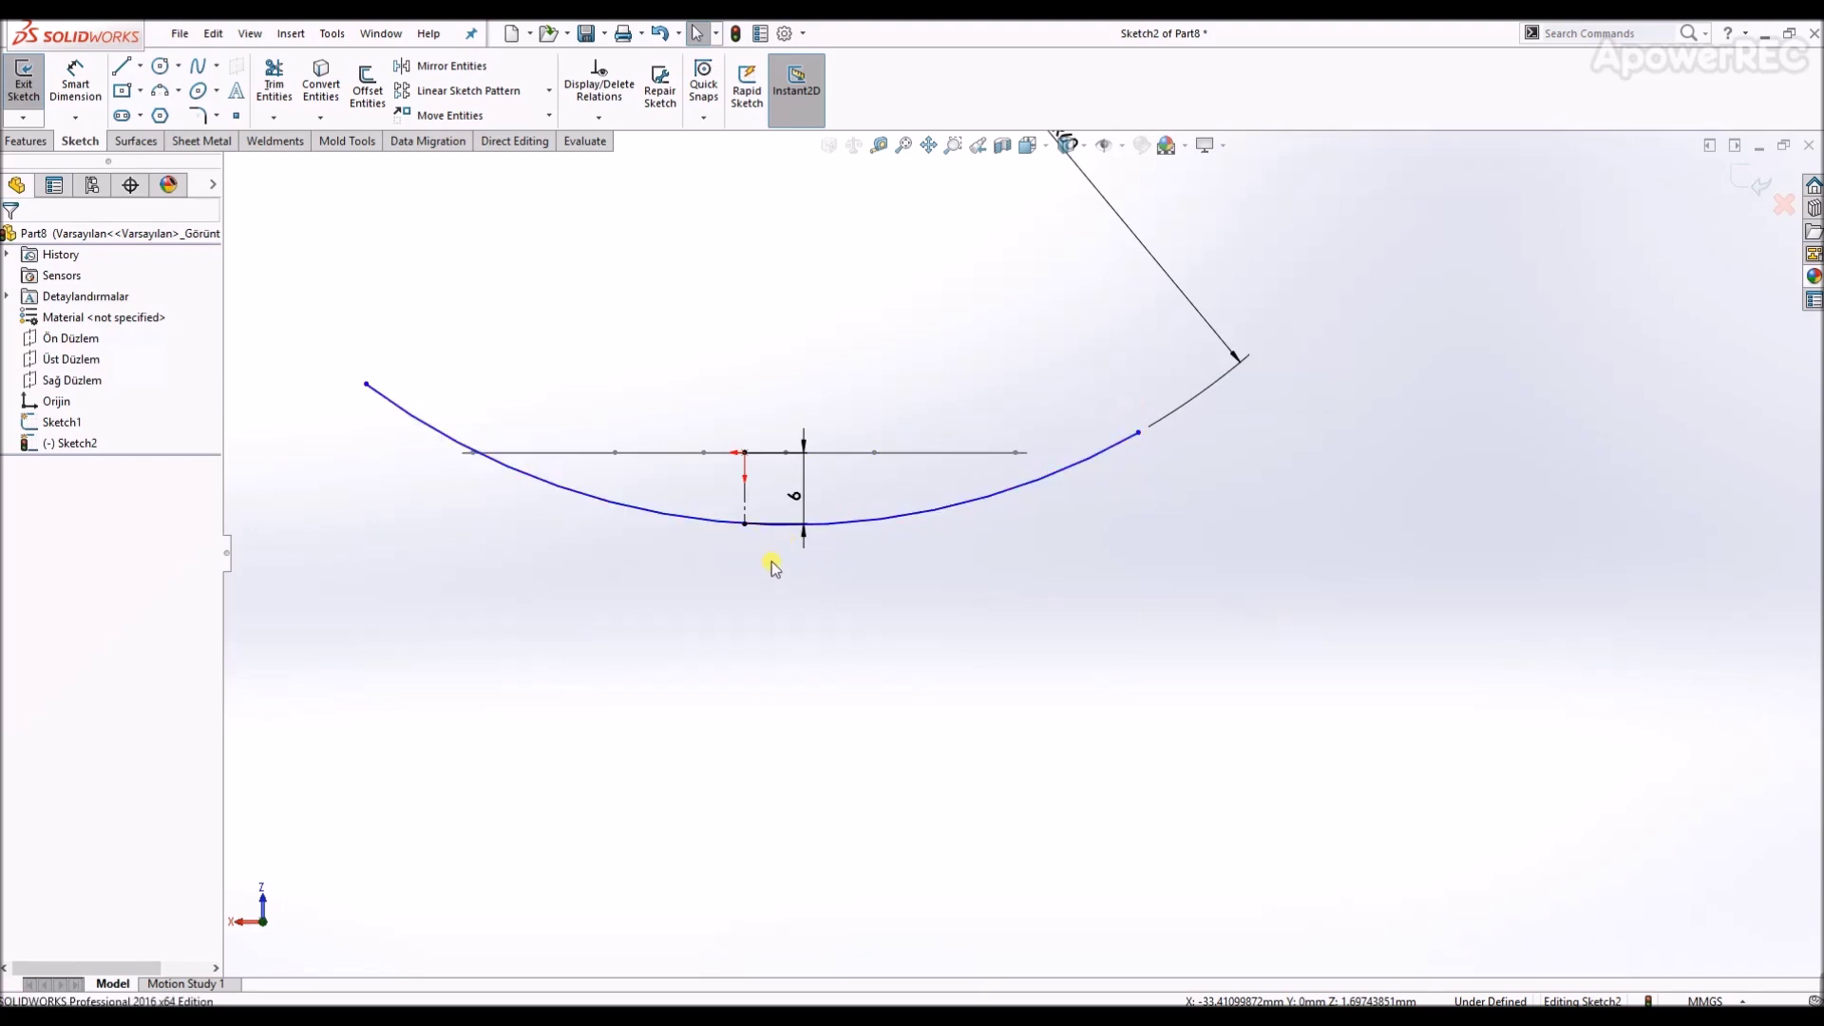
# - Add a horizontal construction line at the arc's low point, tangent to the arc
pyautogui.press('l')
pyautogui.click(745, 523)
pyautogui.click(1055, 523)
pyautogui.click(1020, 525)
pyautogui.click(1105, 469)
pyautogui.click(966, 525)
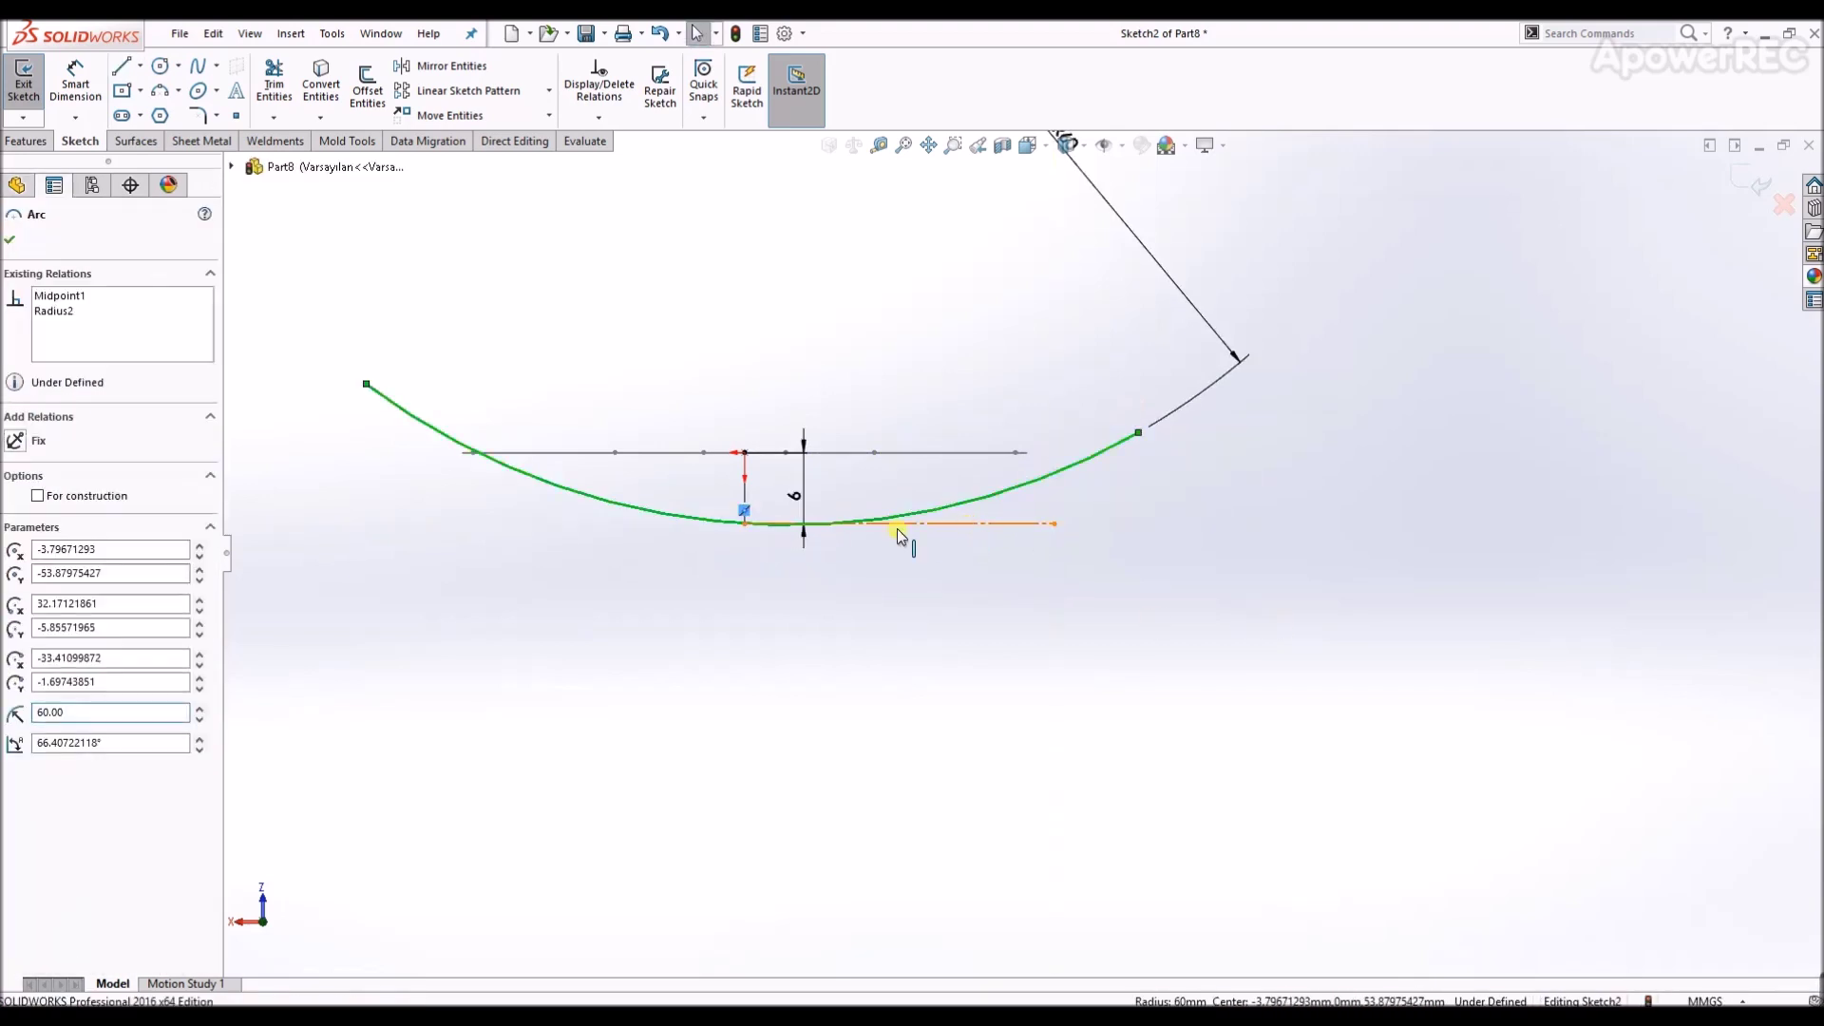
pyautogui.click(59, 548)
pyautogui.click(617, 382)
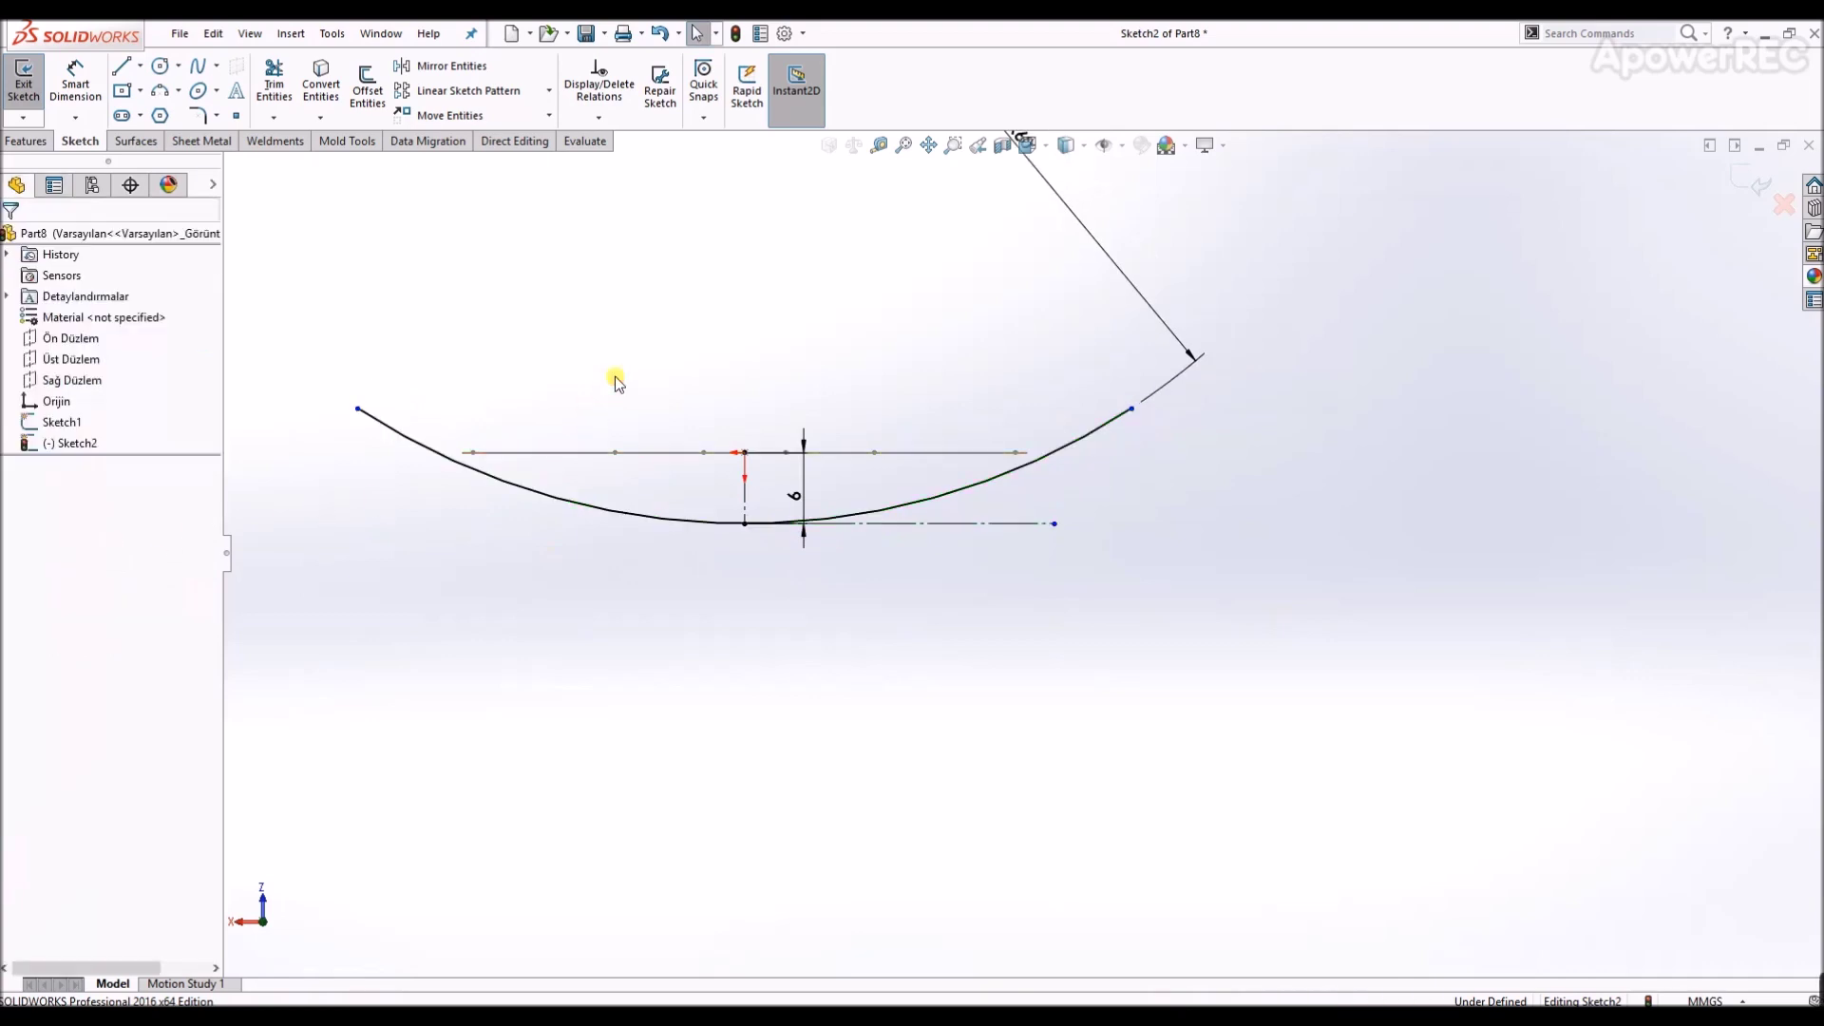
# - Zoom out, exit the sketch, and orbit to a 3D view
pyautogui.press('z')
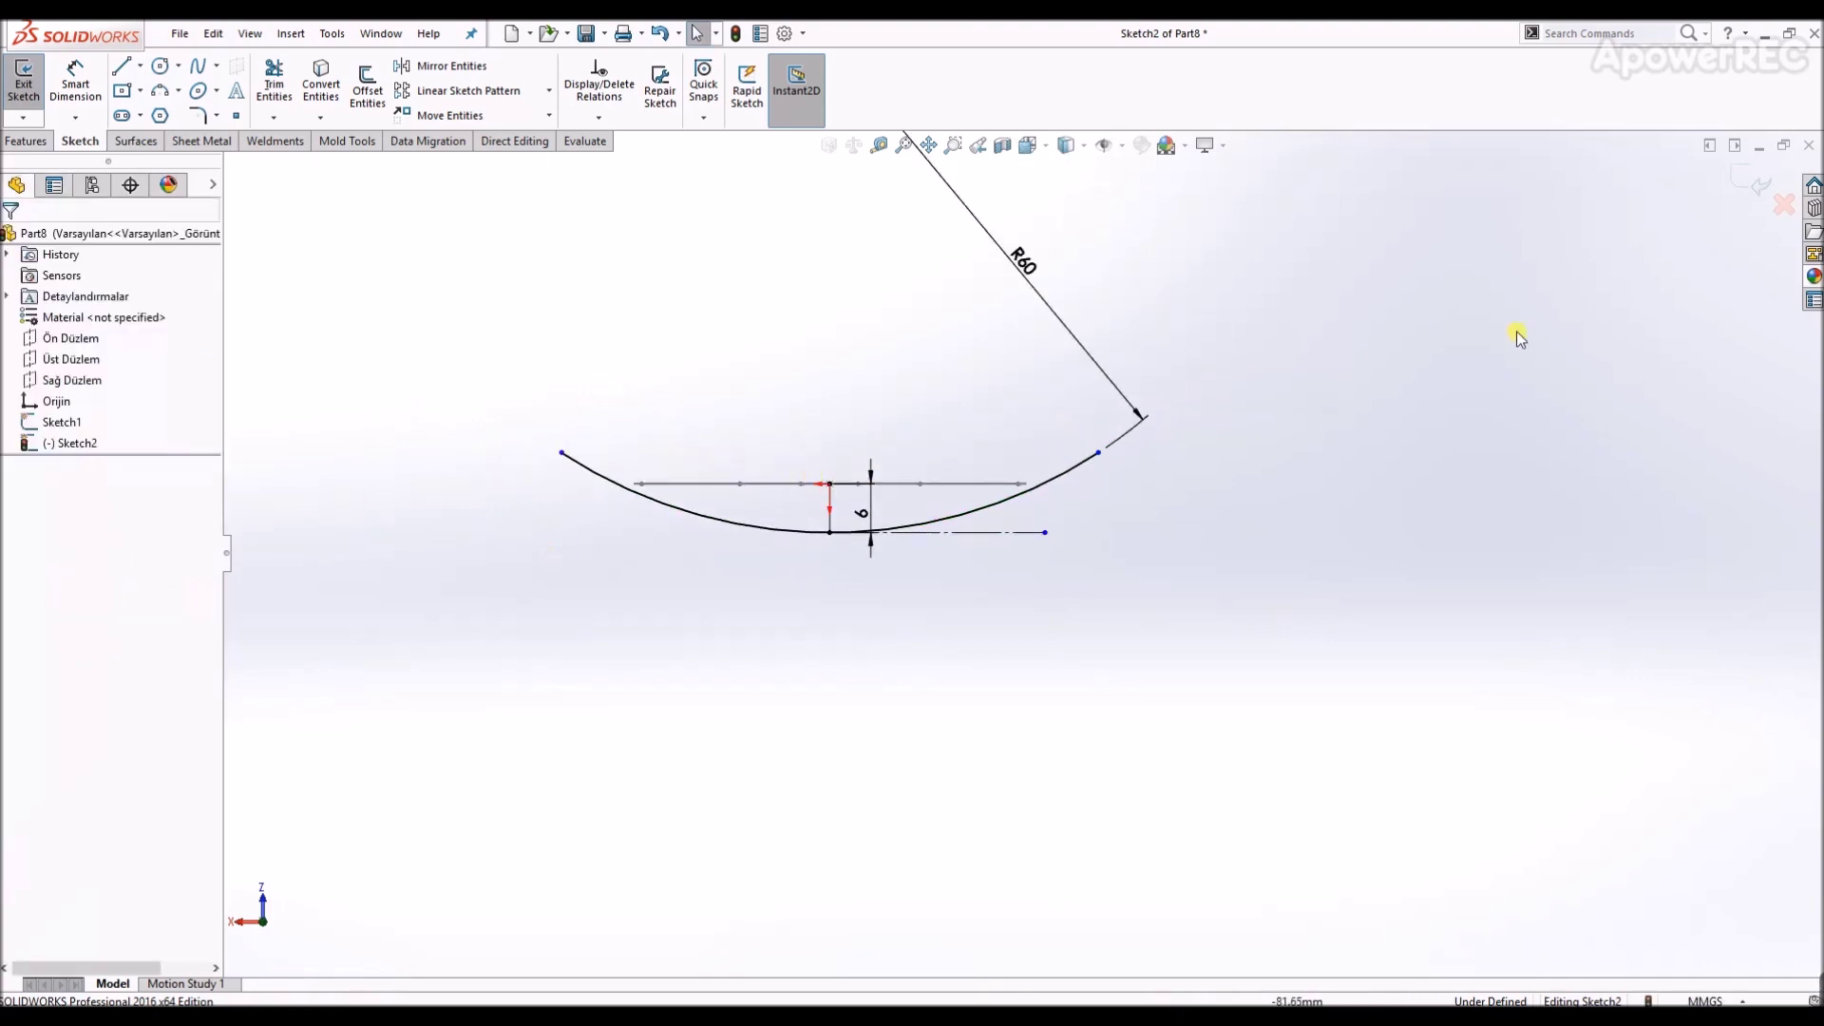
pyautogui.click(1735, 197)
pyautogui.moveTo(989, 619)
pyautogui.mouseDown(button='middle')
pyautogui.moveTo(884, 317)
pyautogui.moveTo(661, 476)
pyautogui.moveTo(725, 530)
pyautogui.moveTo(761, 476)
pyautogui.moveTo(1070, 436)
pyautogui.moveTo(1176, 534)
pyautogui.moveTo(1140, 456)
pyautogui.mouseUp(button='middle')
pyautogui.click(1028, 145)
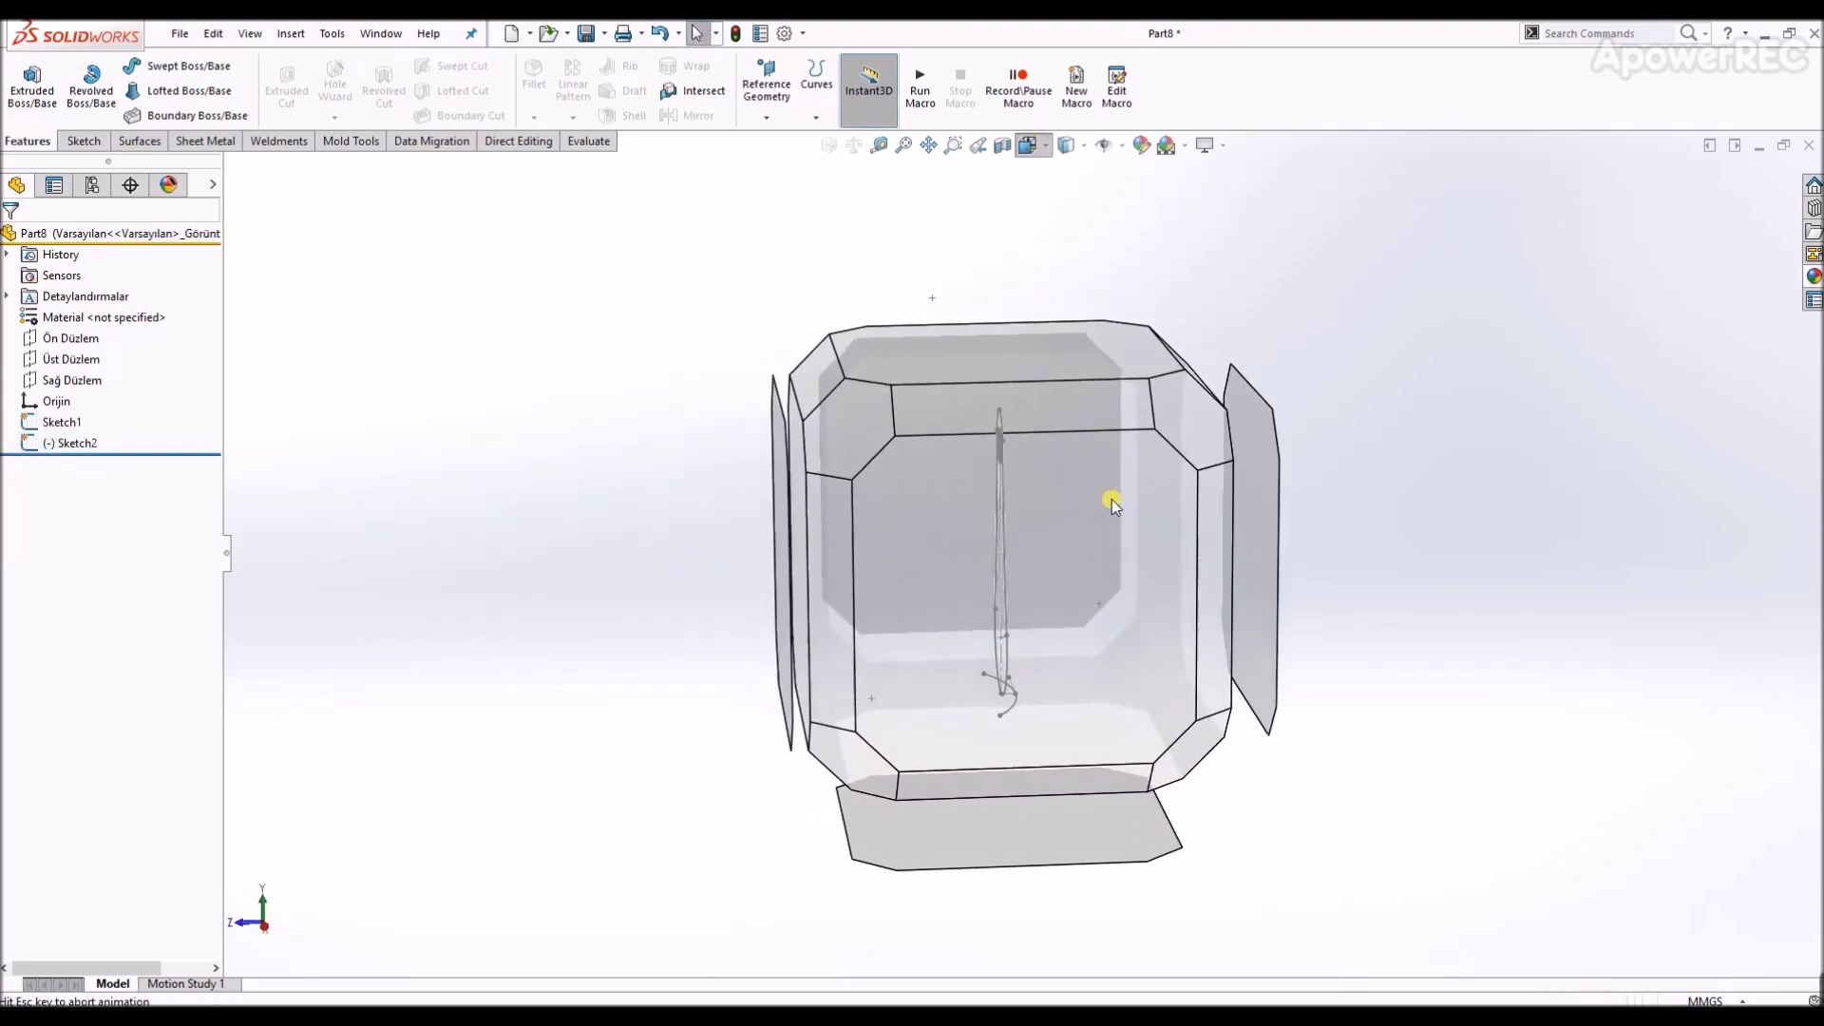
# - Start Sketch3 on the Right Plane and draw a 3-point arc rising up and right
pyautogui.click(1112, 499)
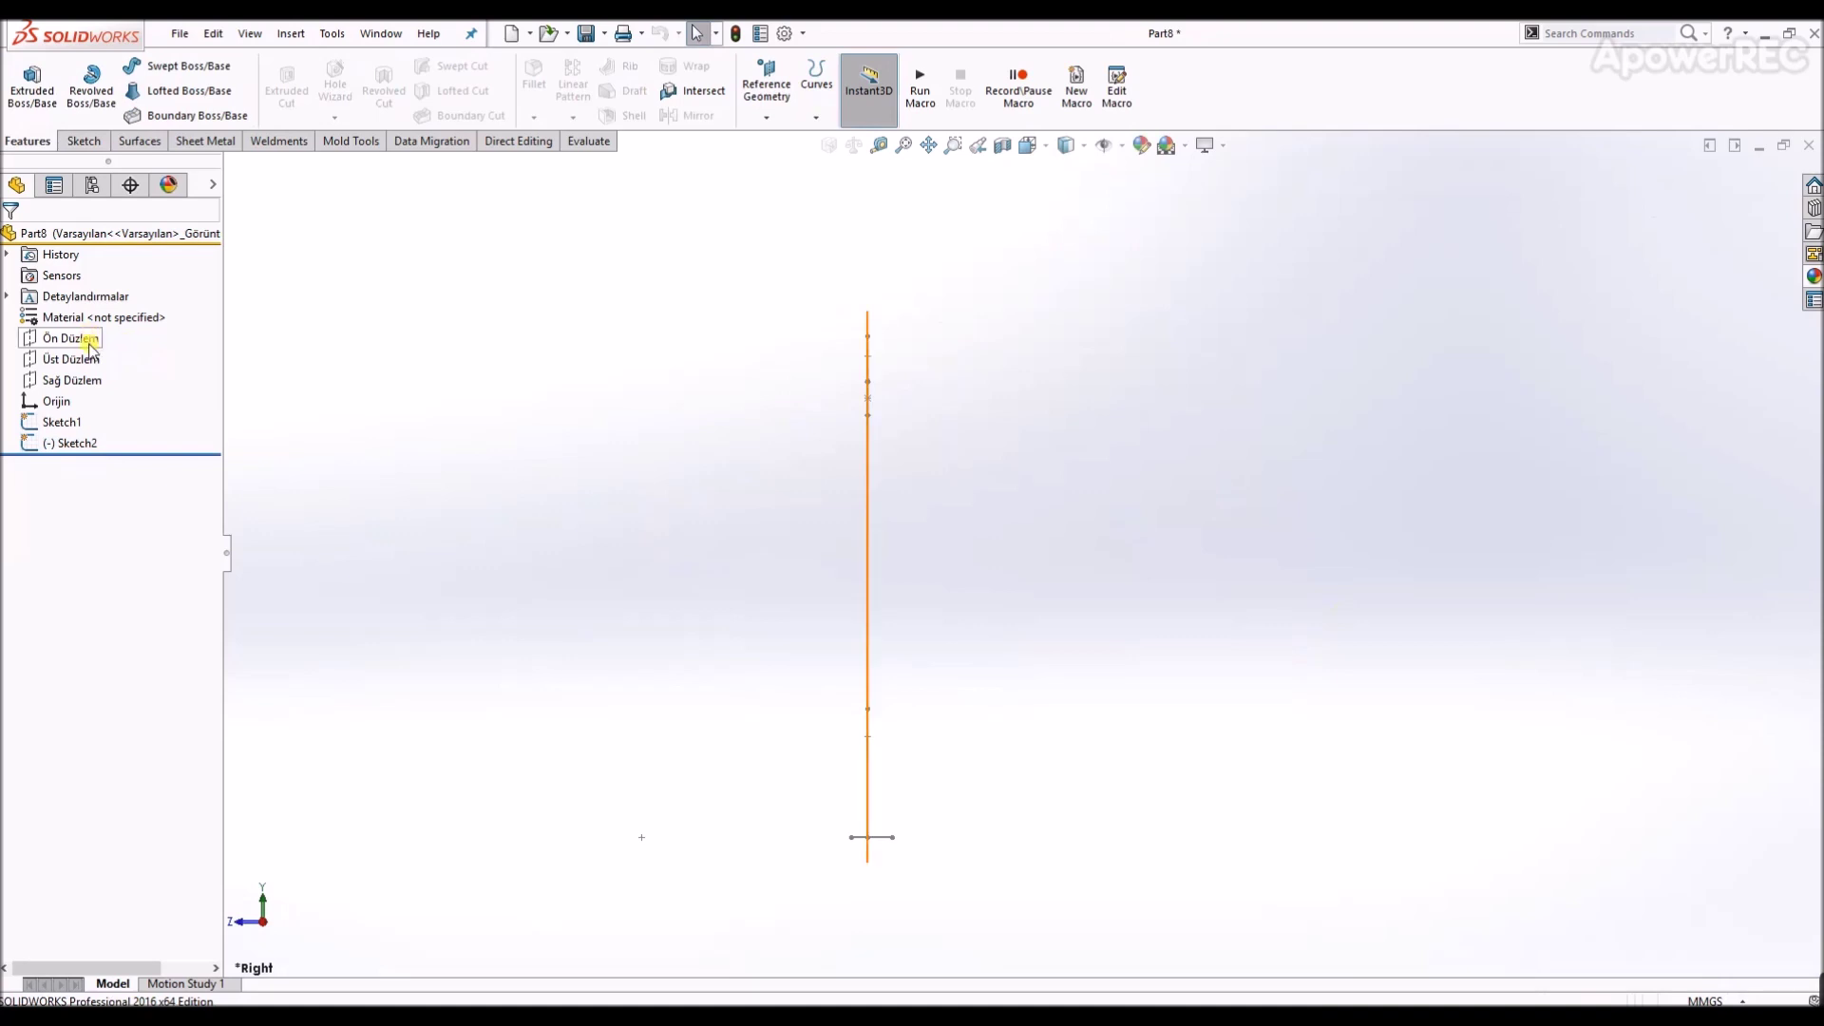
pyautogui.click(72, 380)
pyautogui.click(130, 357)
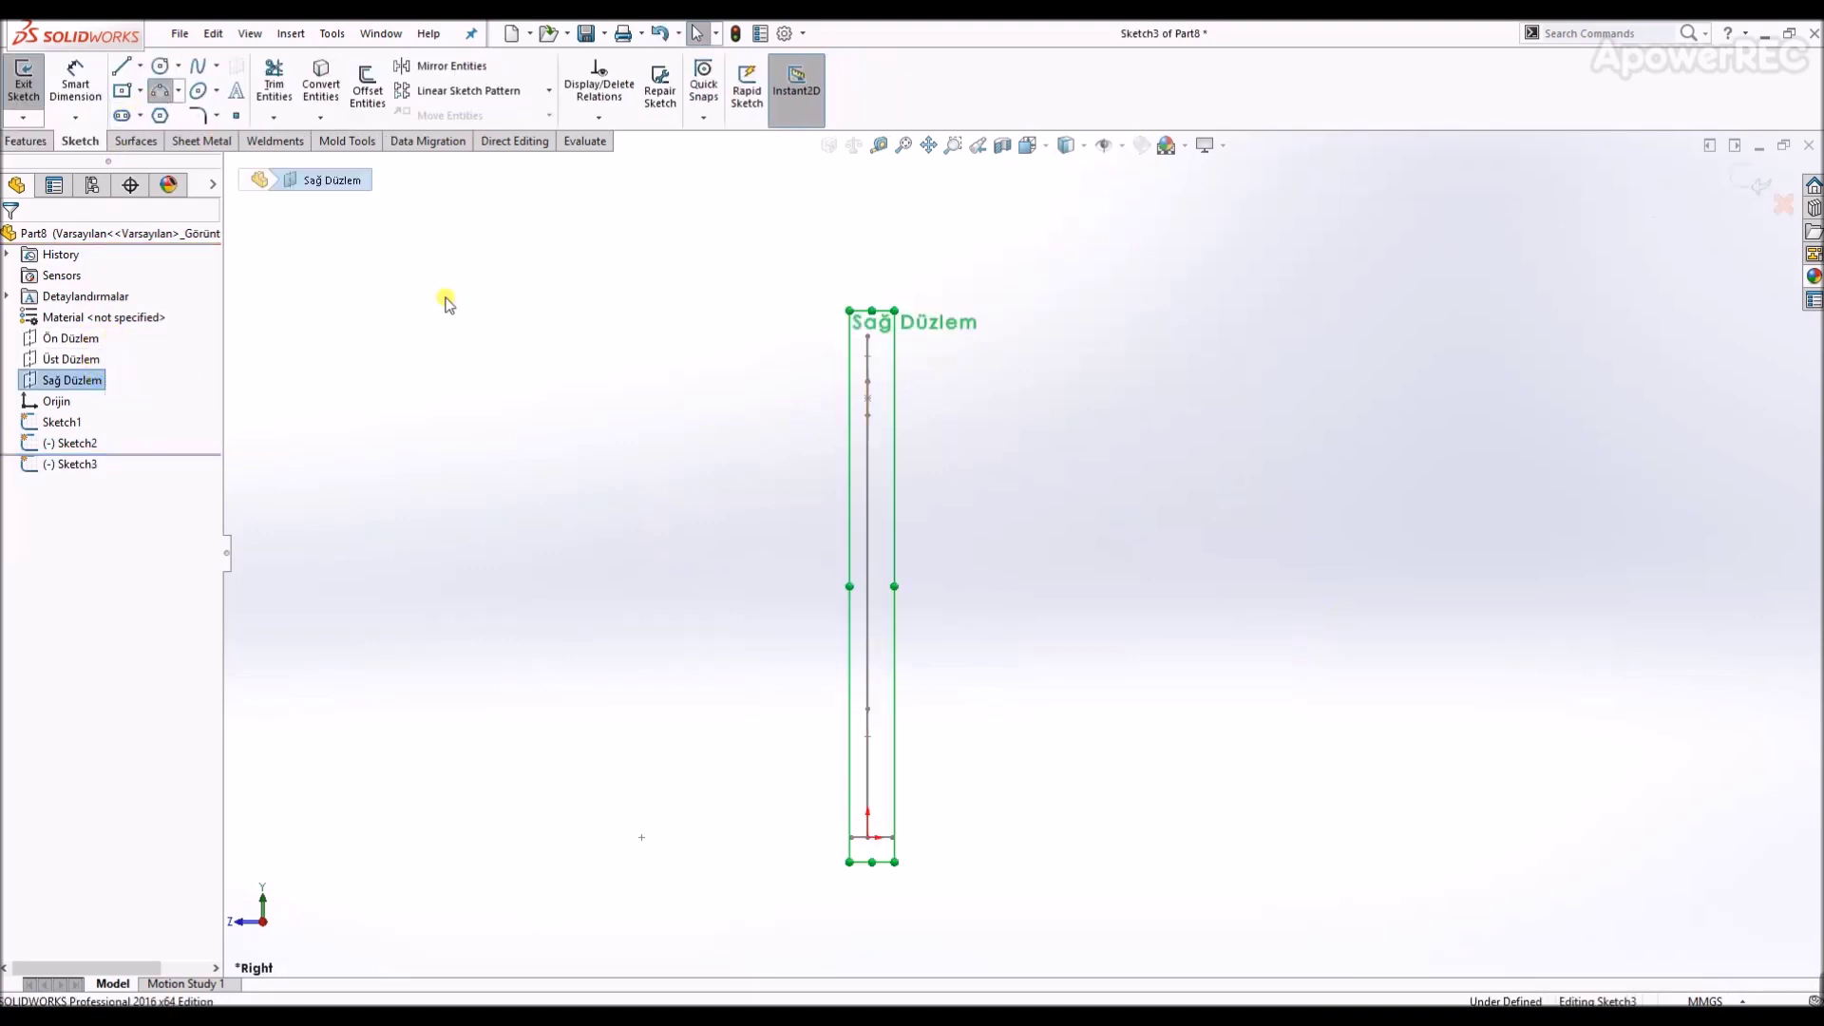
pyautogui.click(879, 836)
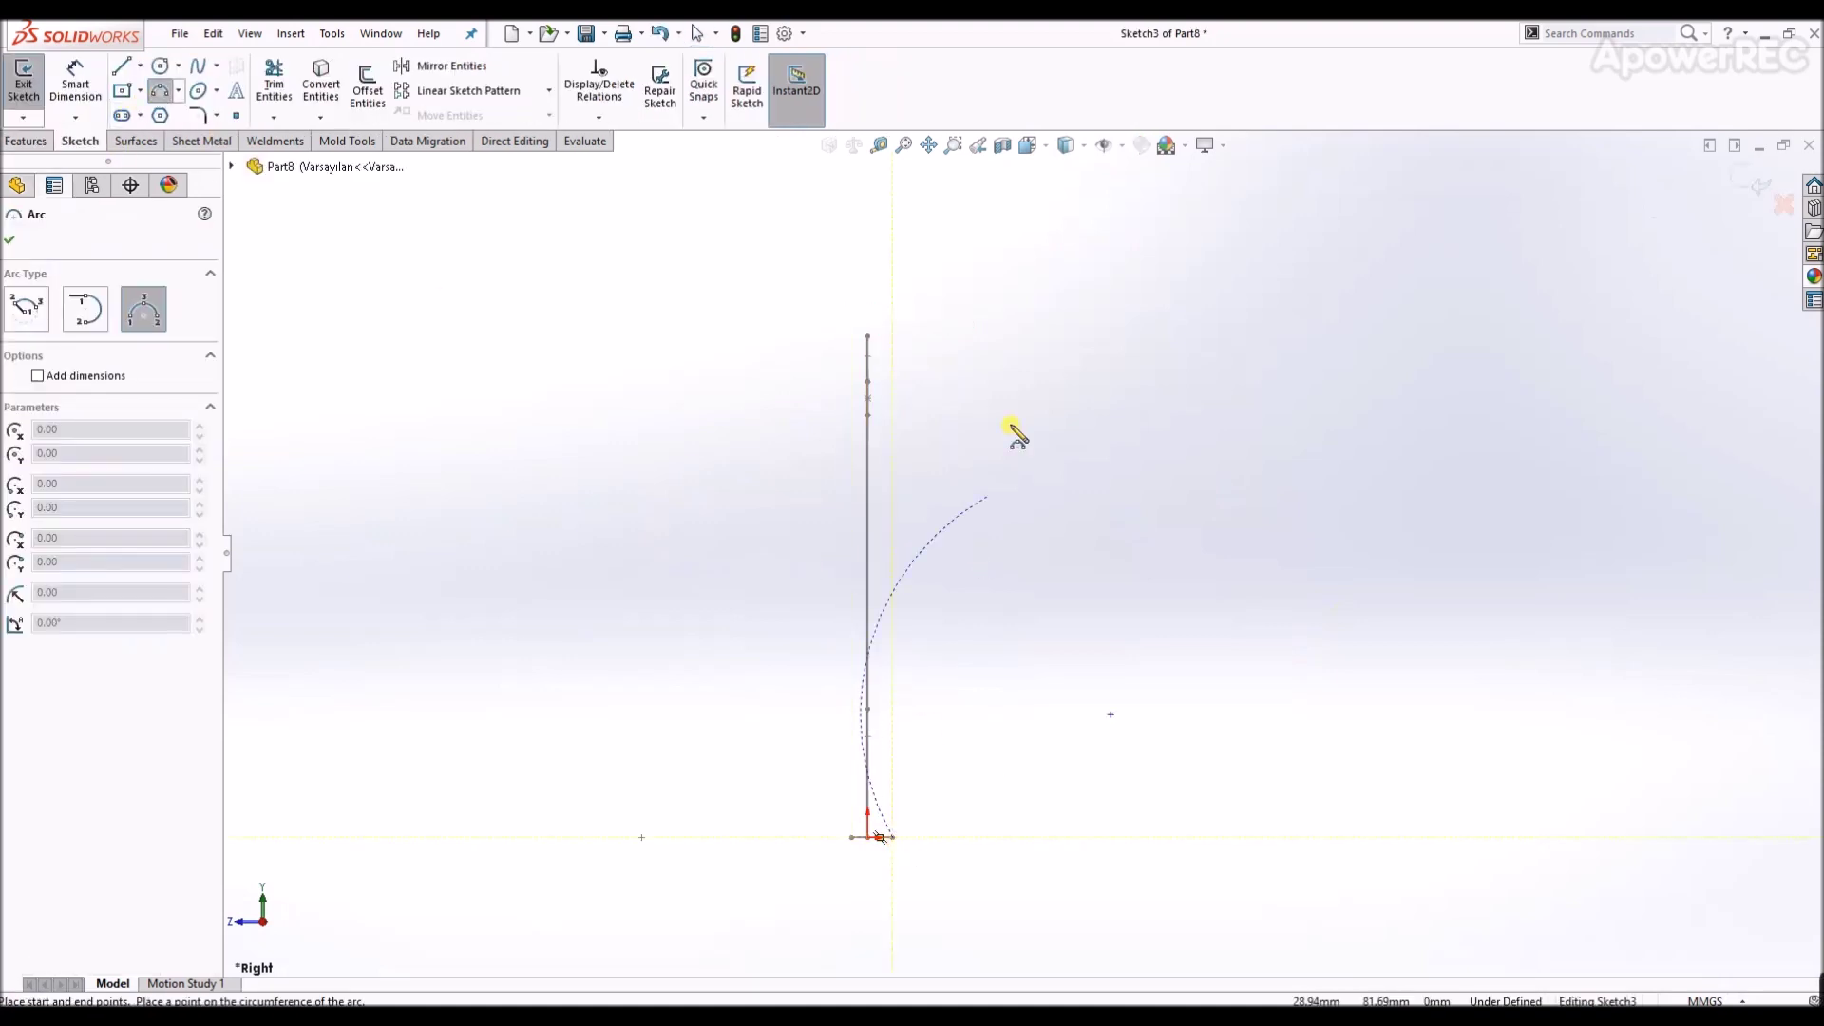
pyautogui.click(1184, 226)
pyautogui.click(948, 550)
pyautogui.press('Escape')
# - Add a vertical construction line at the arc's lower end and make the arc tangent to it
pyautogui.press('l')
pyautogui.press('f')
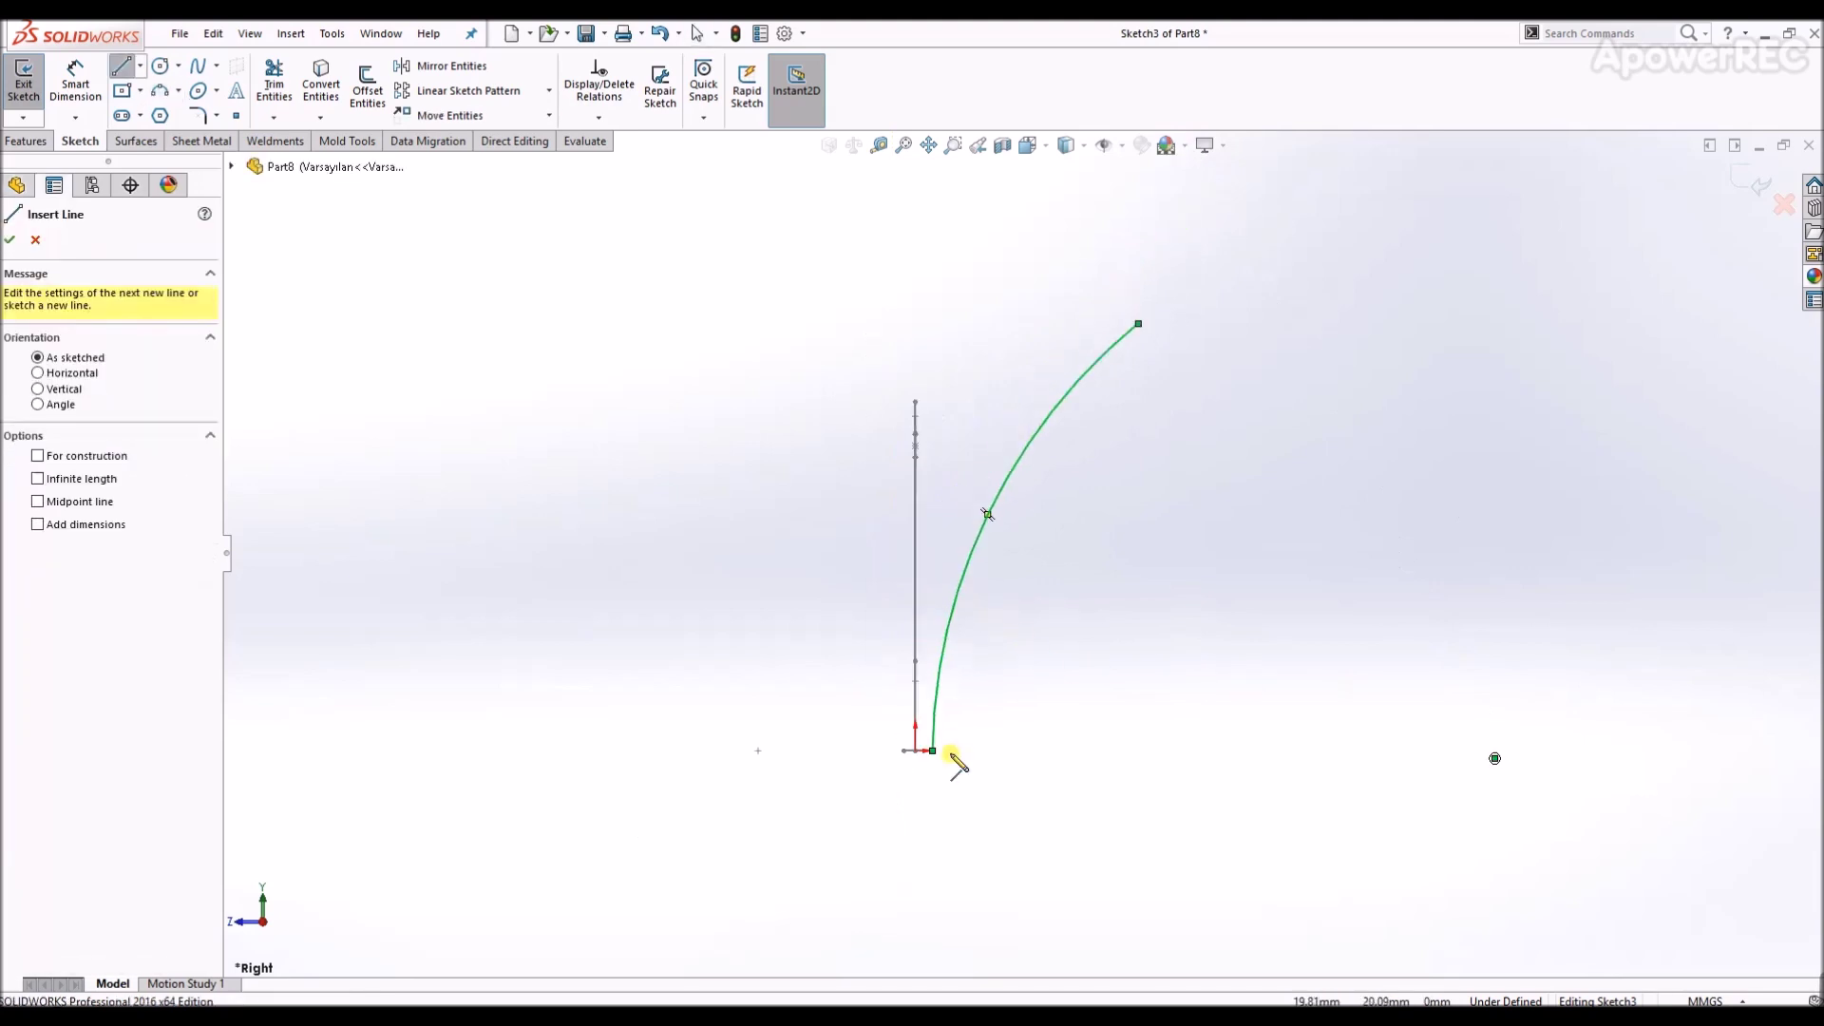
pyautogui.click(932, 751)
pyautogui.click(932, 869)
pyautogui.press('Escape')
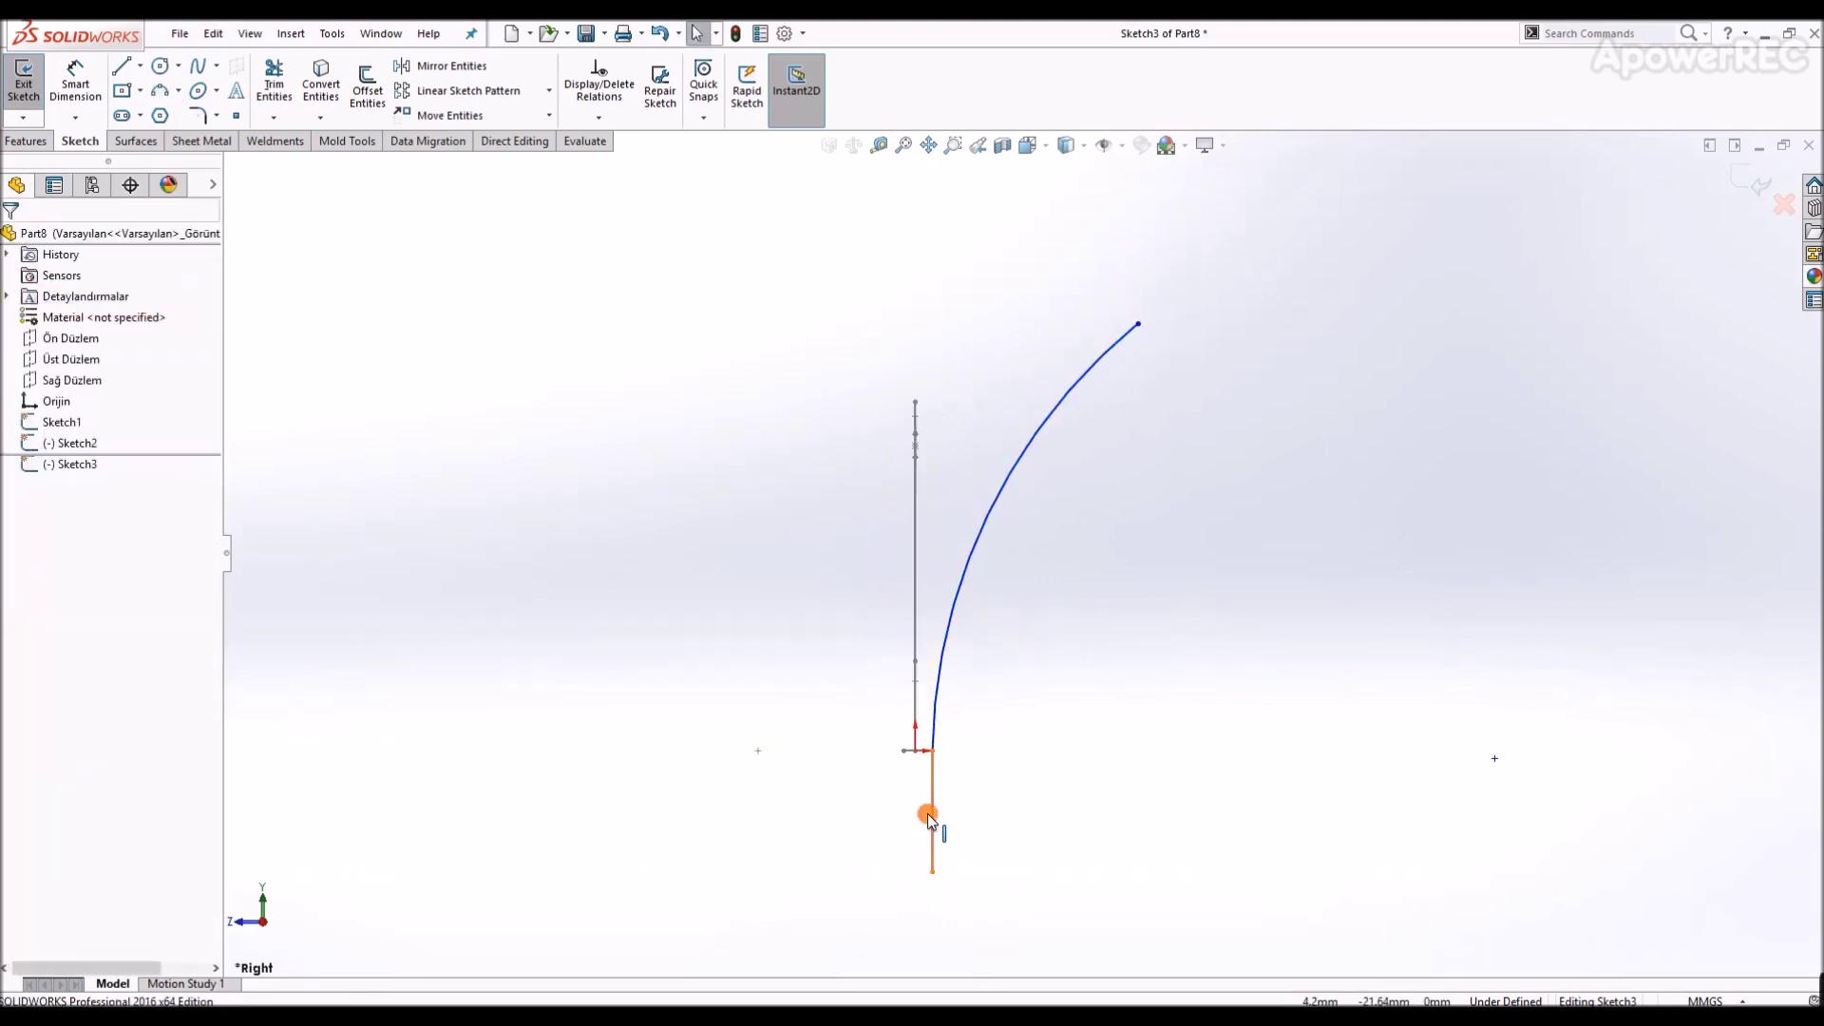
pyautogui.click(932, 812)
pyautogui.click(993, 793)
pyautogui.click(932, 782)
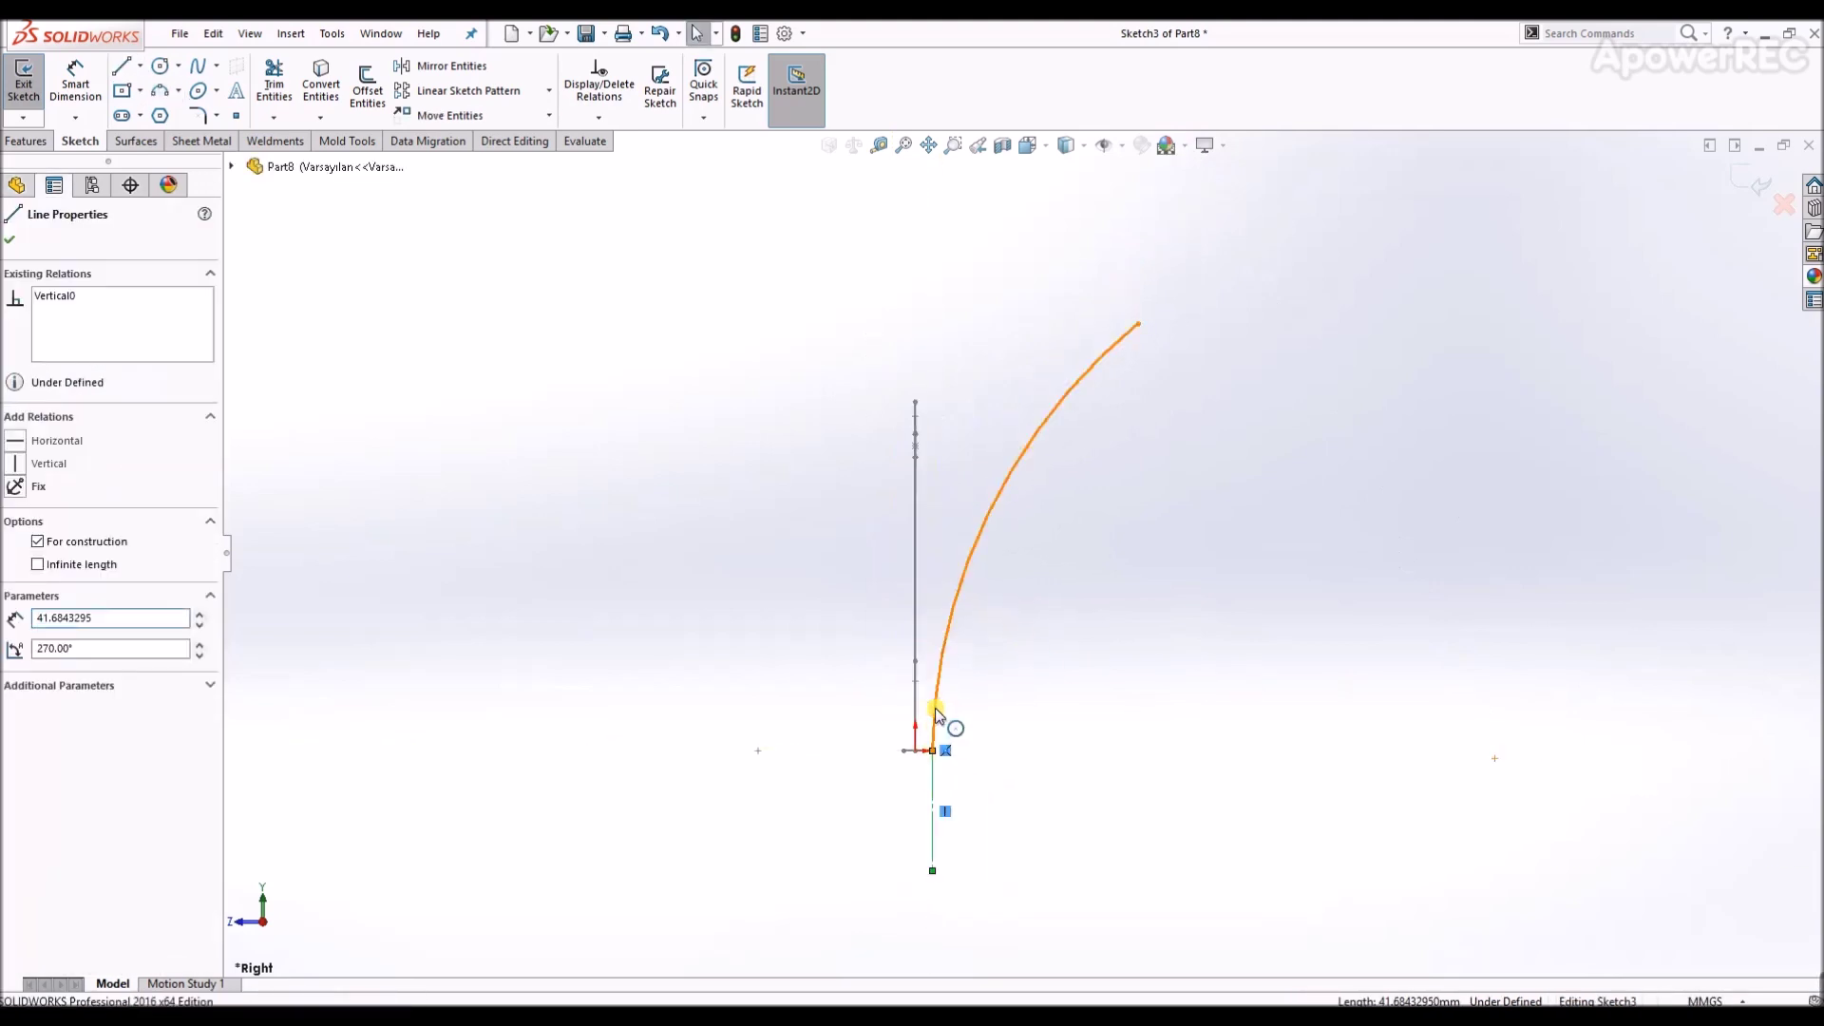
pyautogui.keyDown('ctrl'); pyautogui.click(935, 725); pyautogui.keyUp('ctrl')
pyautogui.click(53, 549)
# - Dimension the arc's radius to 450
pyautogui.press('d')
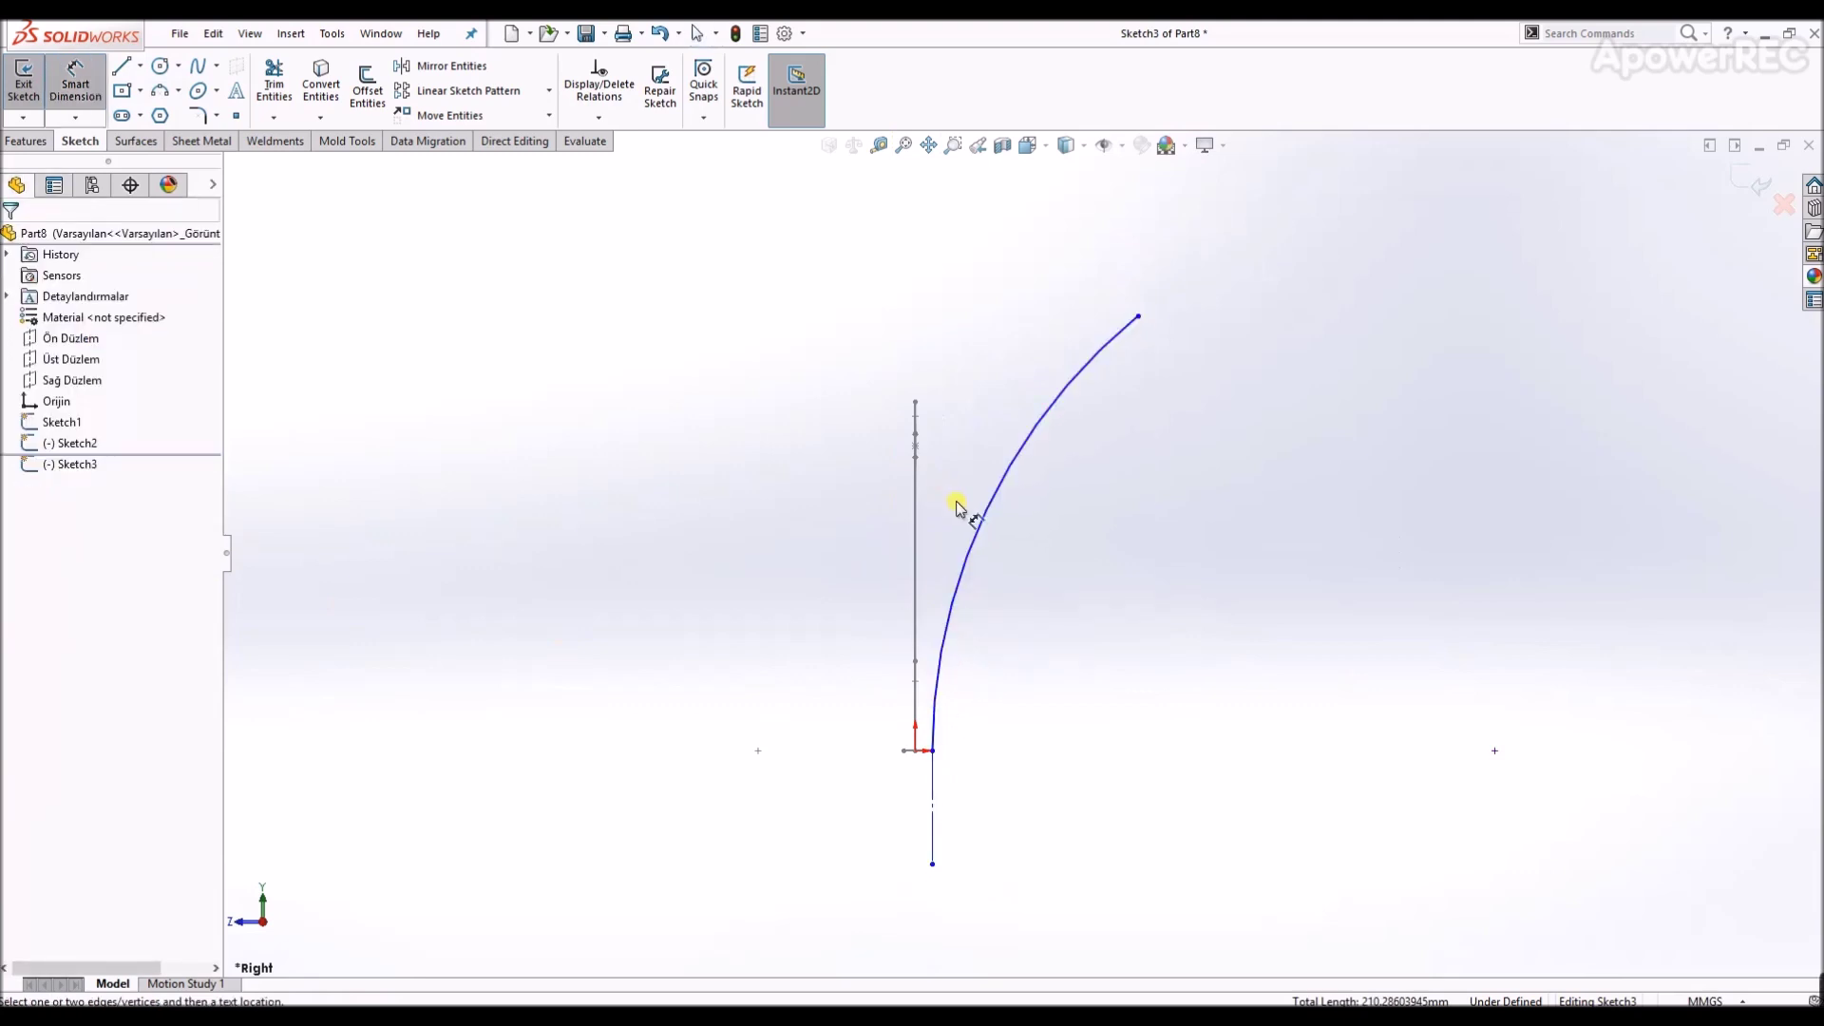
pyautogui.click(961, 582)
pyautogui.click(1014, 600)
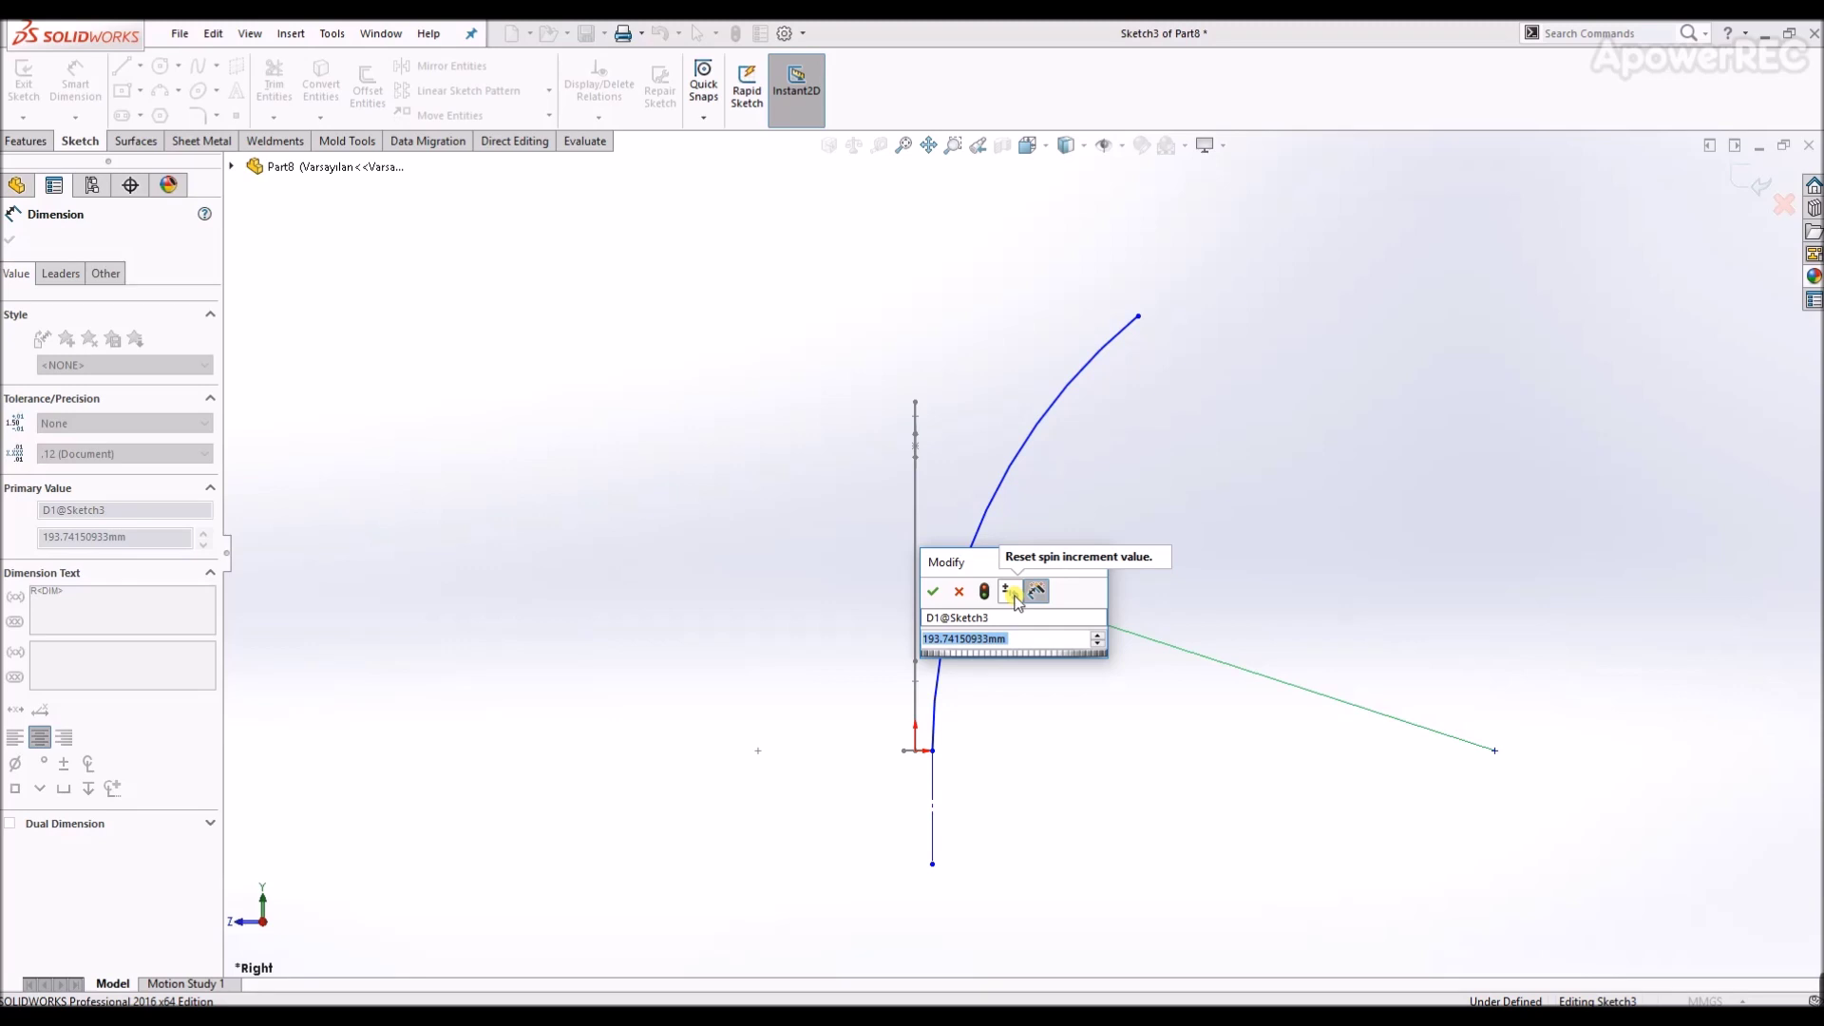
pyautogui.write('450')
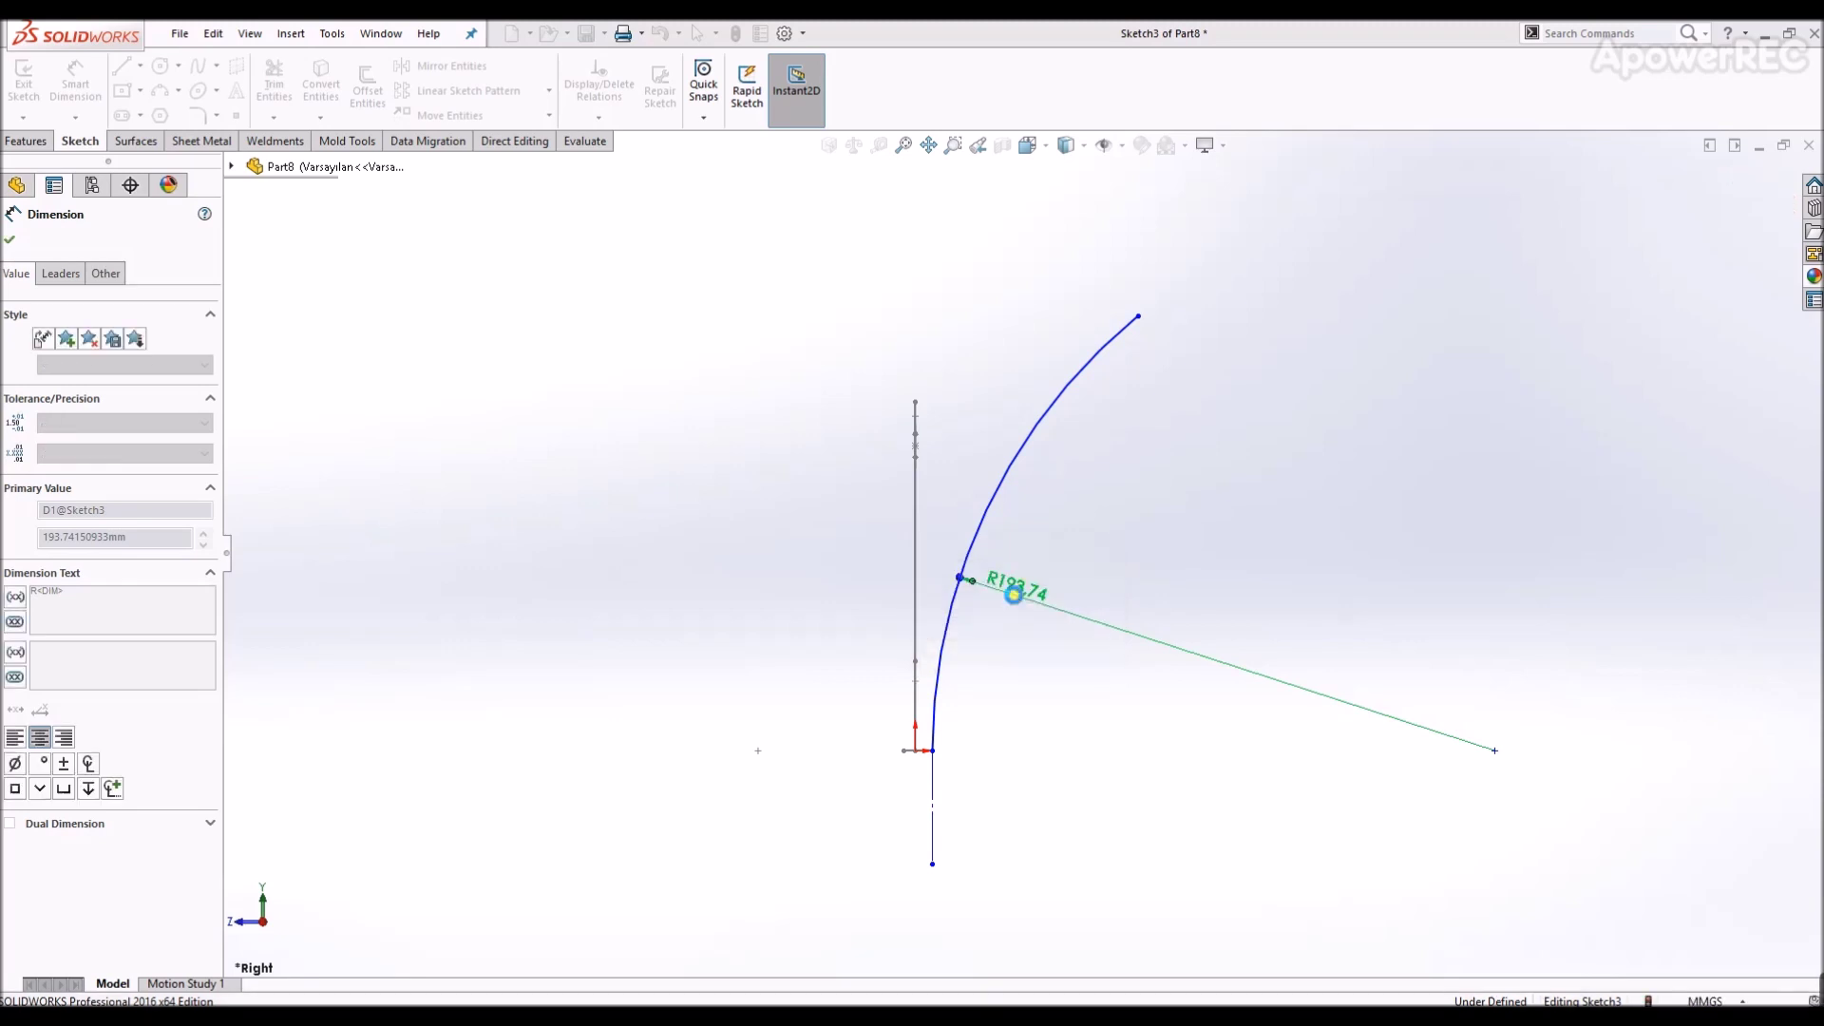
pyautogui.press('Return')
pyautogui.scroll(-3, 1027, 537)
pyautogui.press('Escape')
# - Move the arc's lower end and align it vertically with Sketch2's profile endpoint
pyautogui.moveTo(620, 649)
pyautogui.mouseDown()
pyautogui.moveTo(1013, 652)
pyautogui.moveTo(993, 639)
pyautogui.mouseUp()
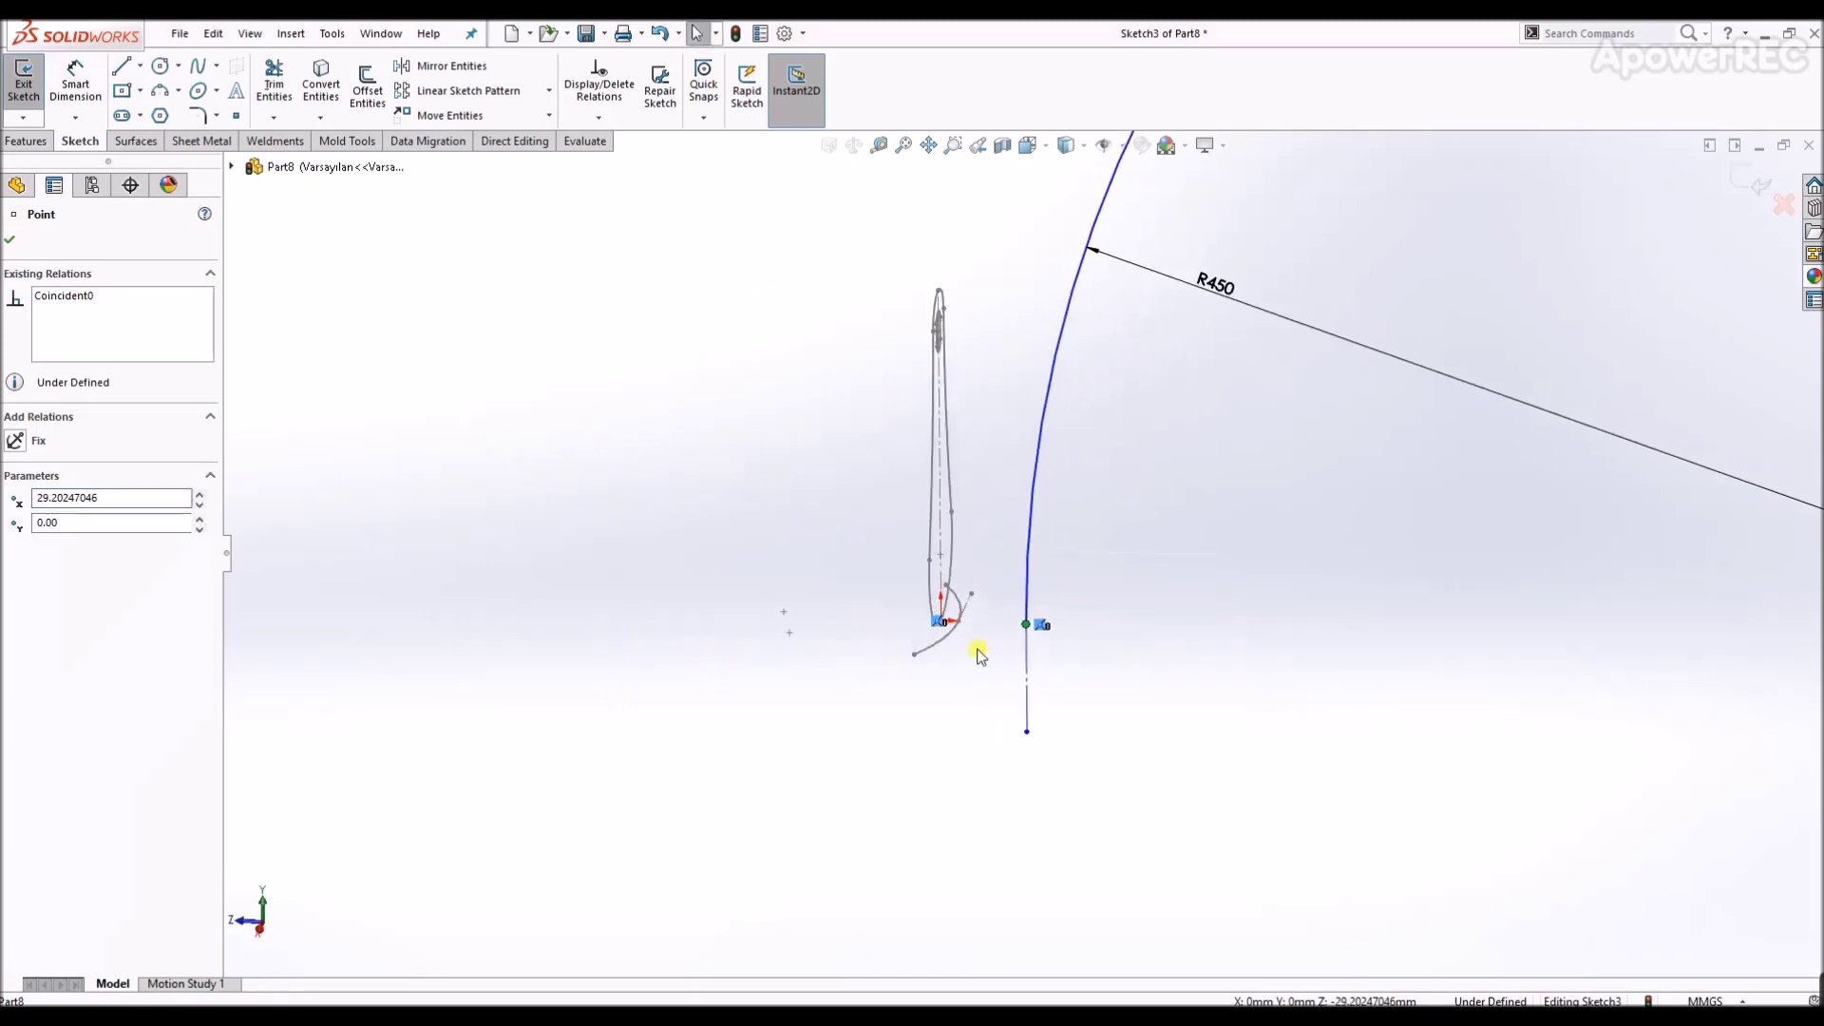
pyautogui.keyDown('ctrl'); pyautogui.click(1027, 625); pyautogui.keyUp('ctrl')
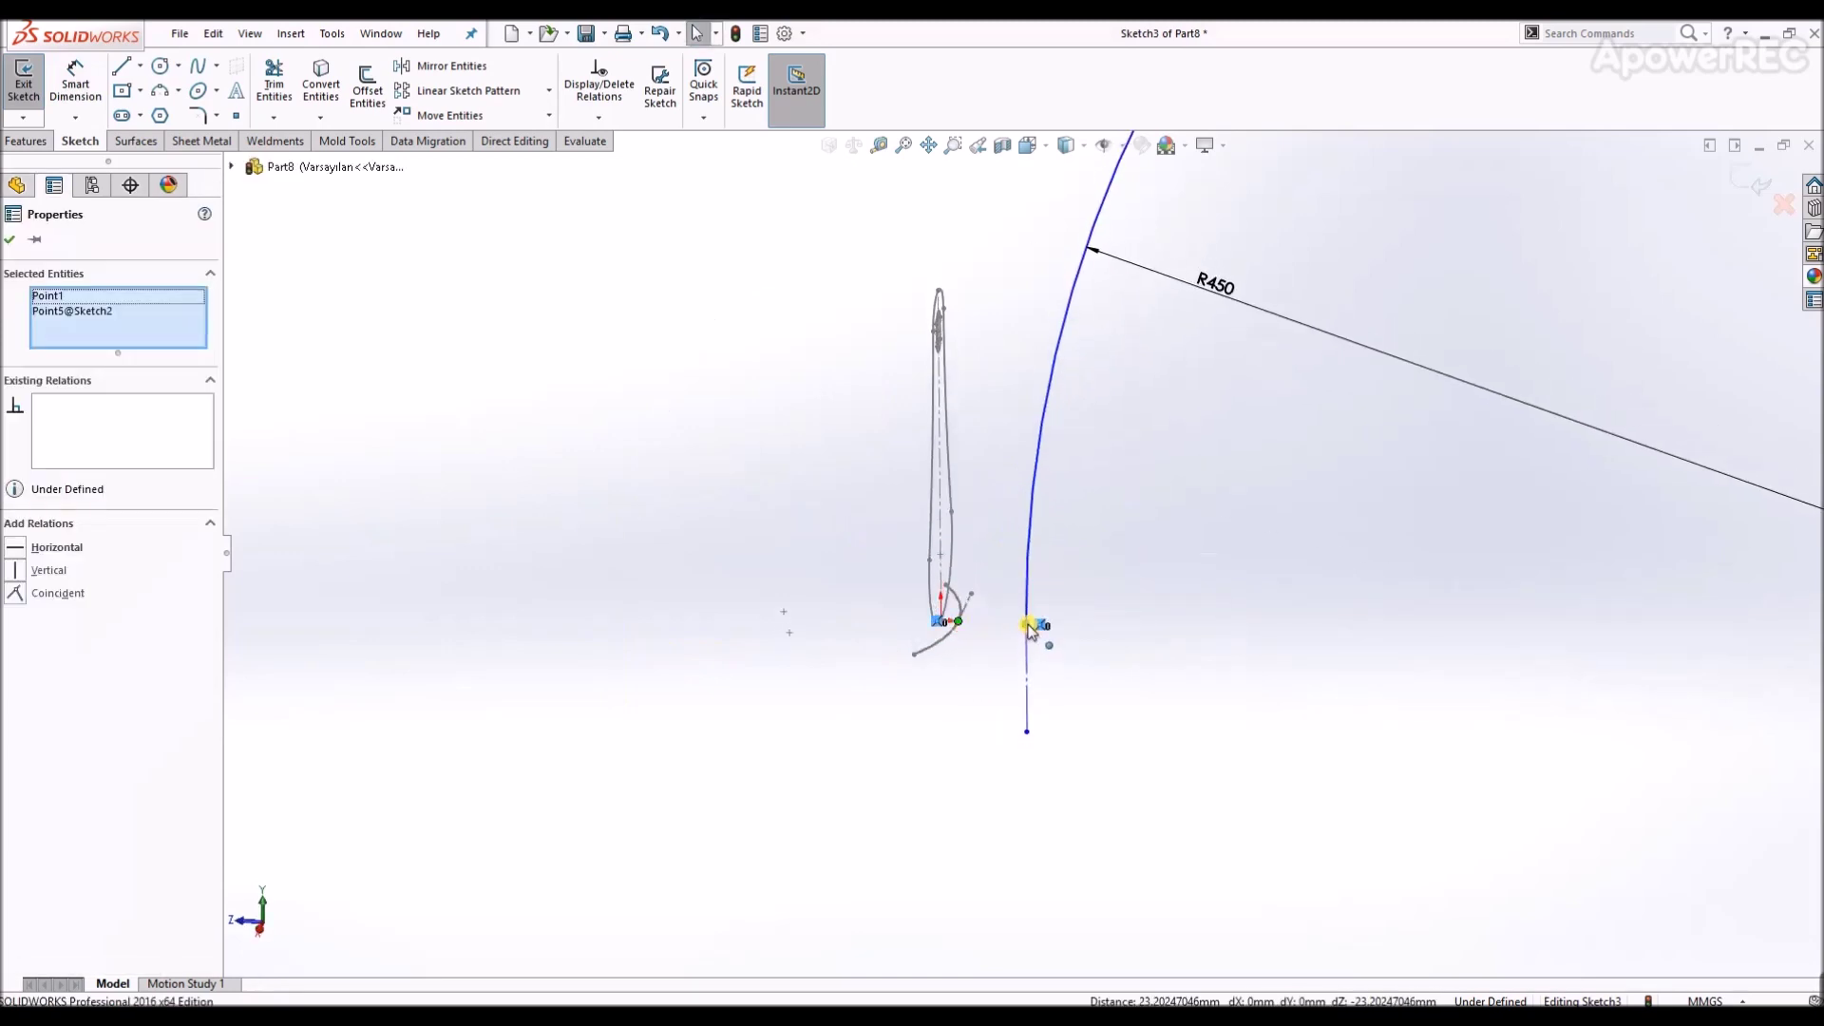
pyautogui.click(59, 569)
pyautogui.click(1201, 612)
pyautogui.moveTo(1201, 612); pyautogui.dragTo(1199, 360, button='middle')
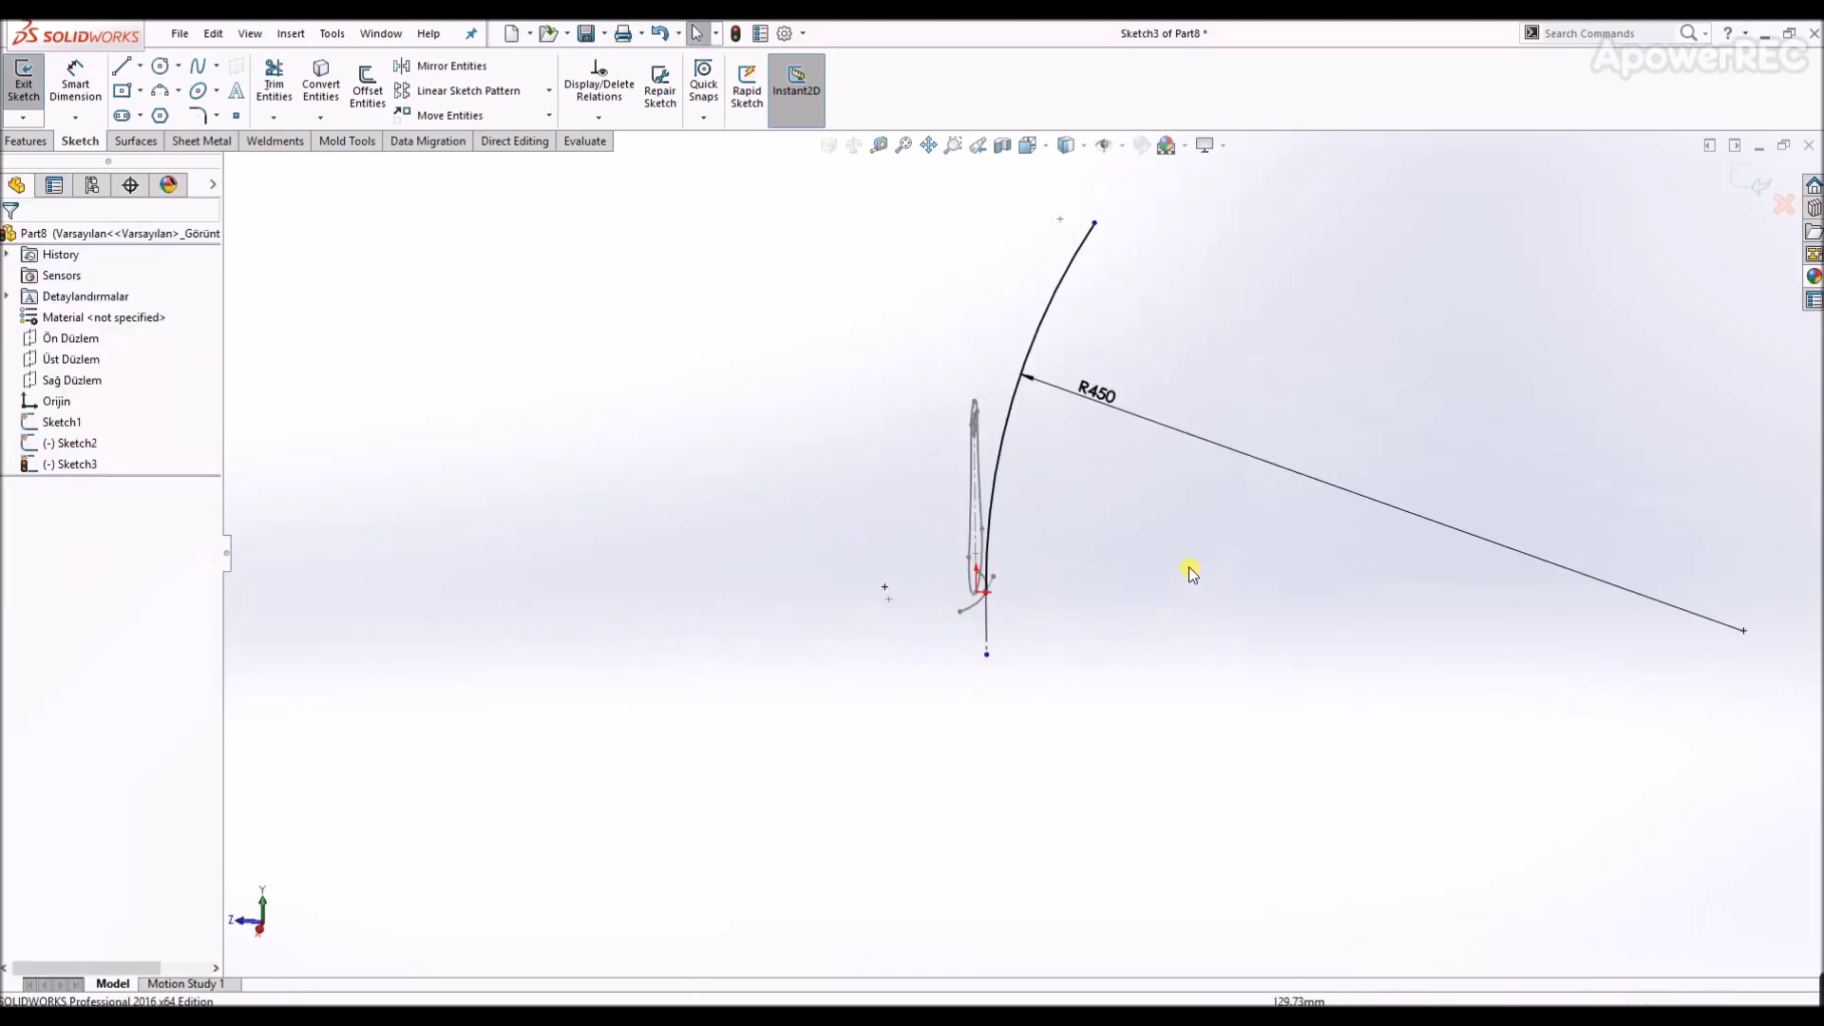
pyautogui.scroll(5, 1199, 359)
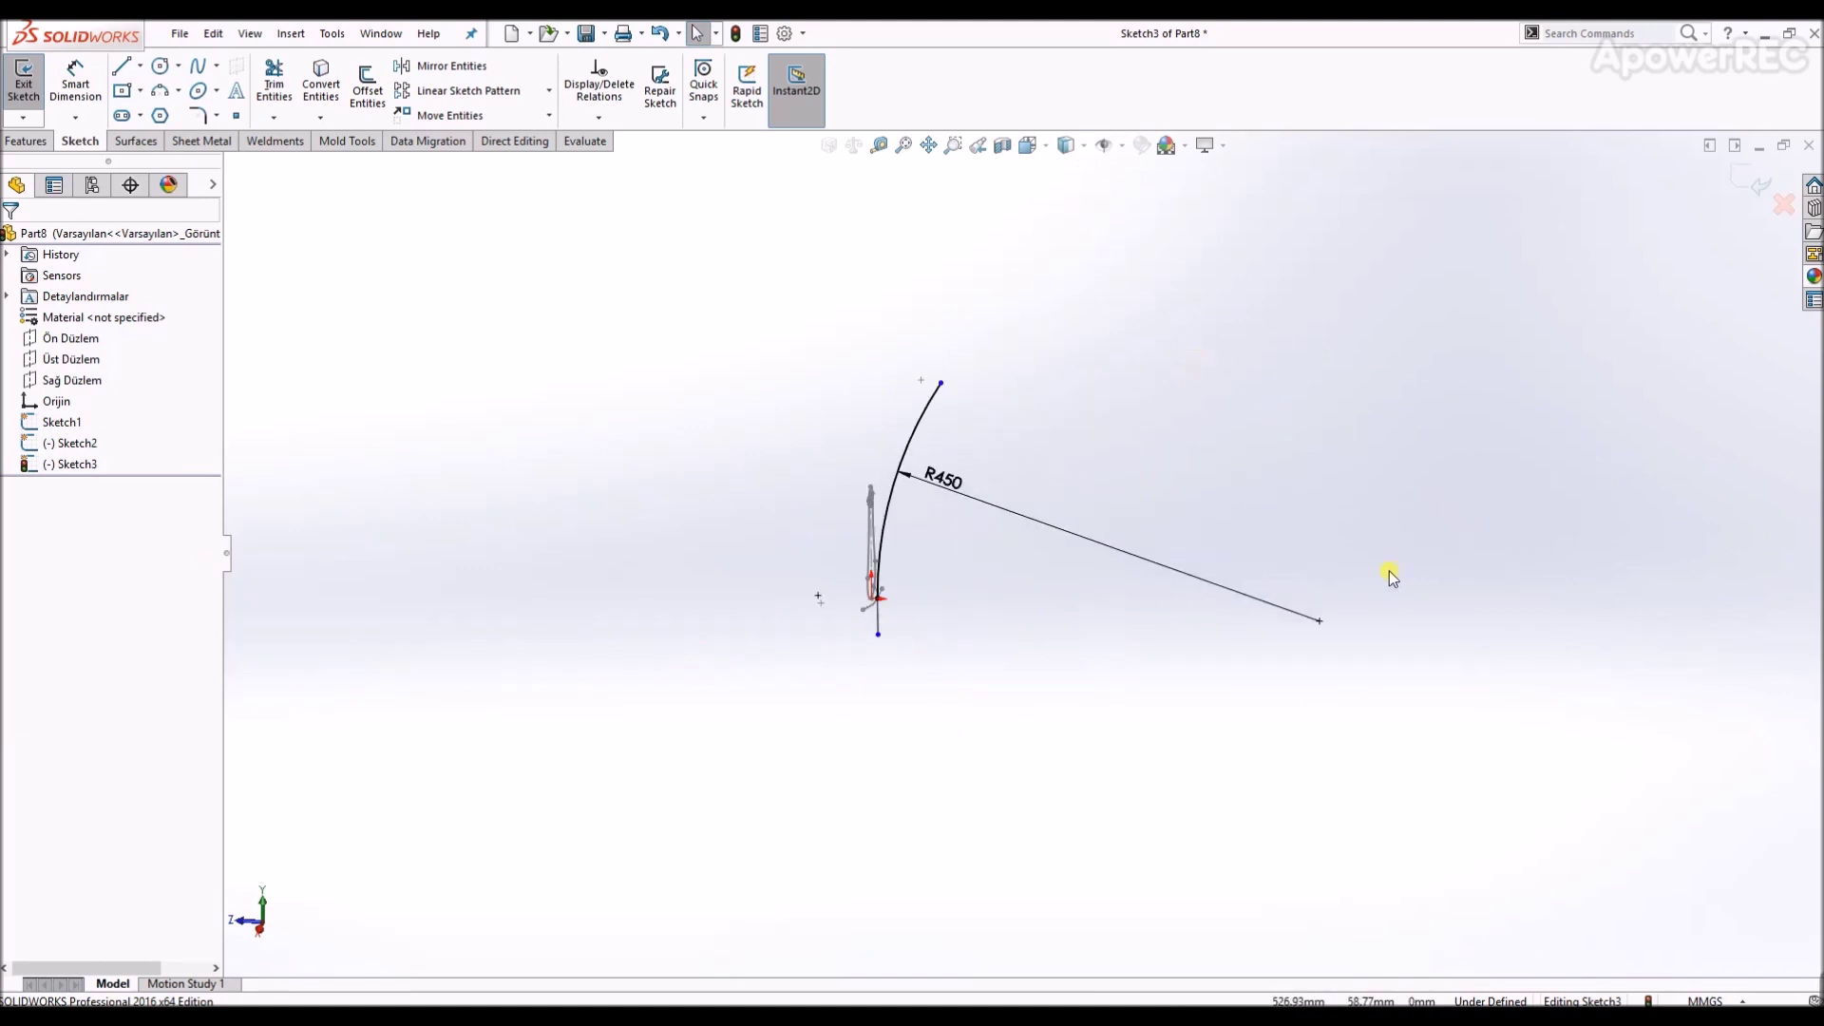
pyautogui.scroll(-4, 953, 437)
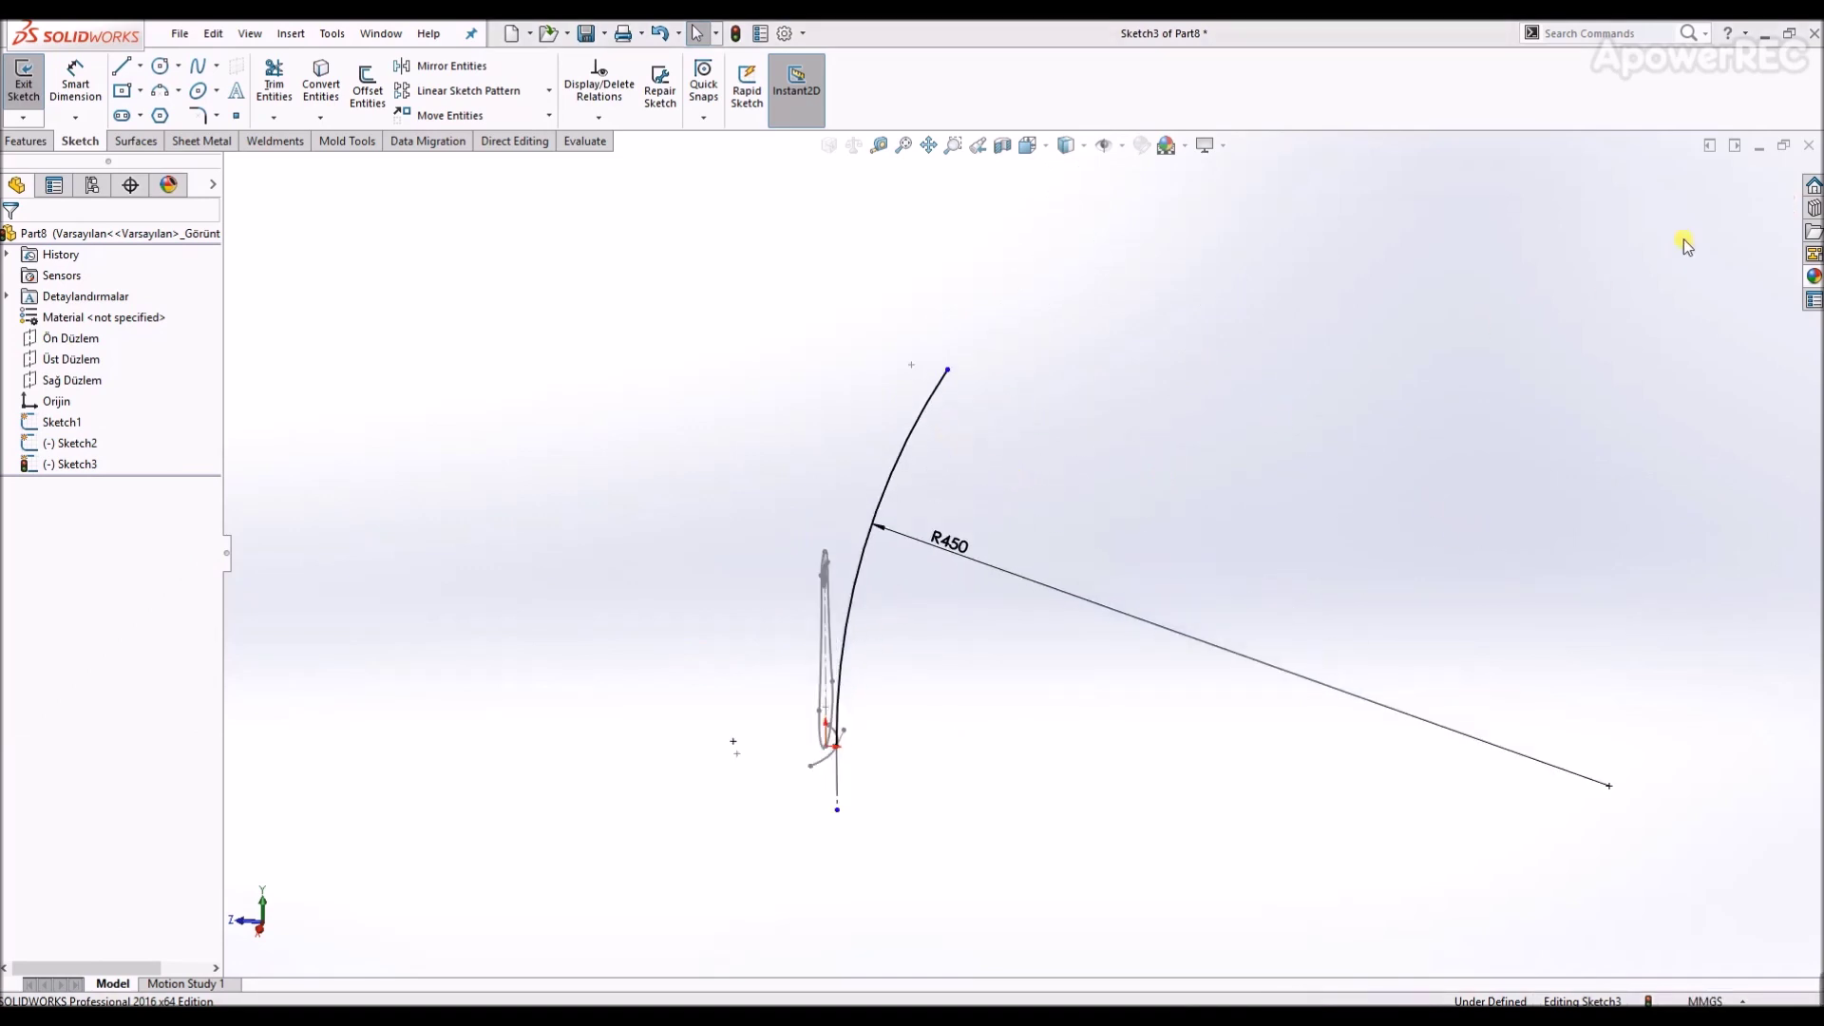
pyautogui.click(142, 140)
# - Sweep the Sketch2 profile along the Sketch3 arc into Surface-Sweep1, then show Sketch1
pyautogui.click(121, 100)
pyautogui.click(35, 240)
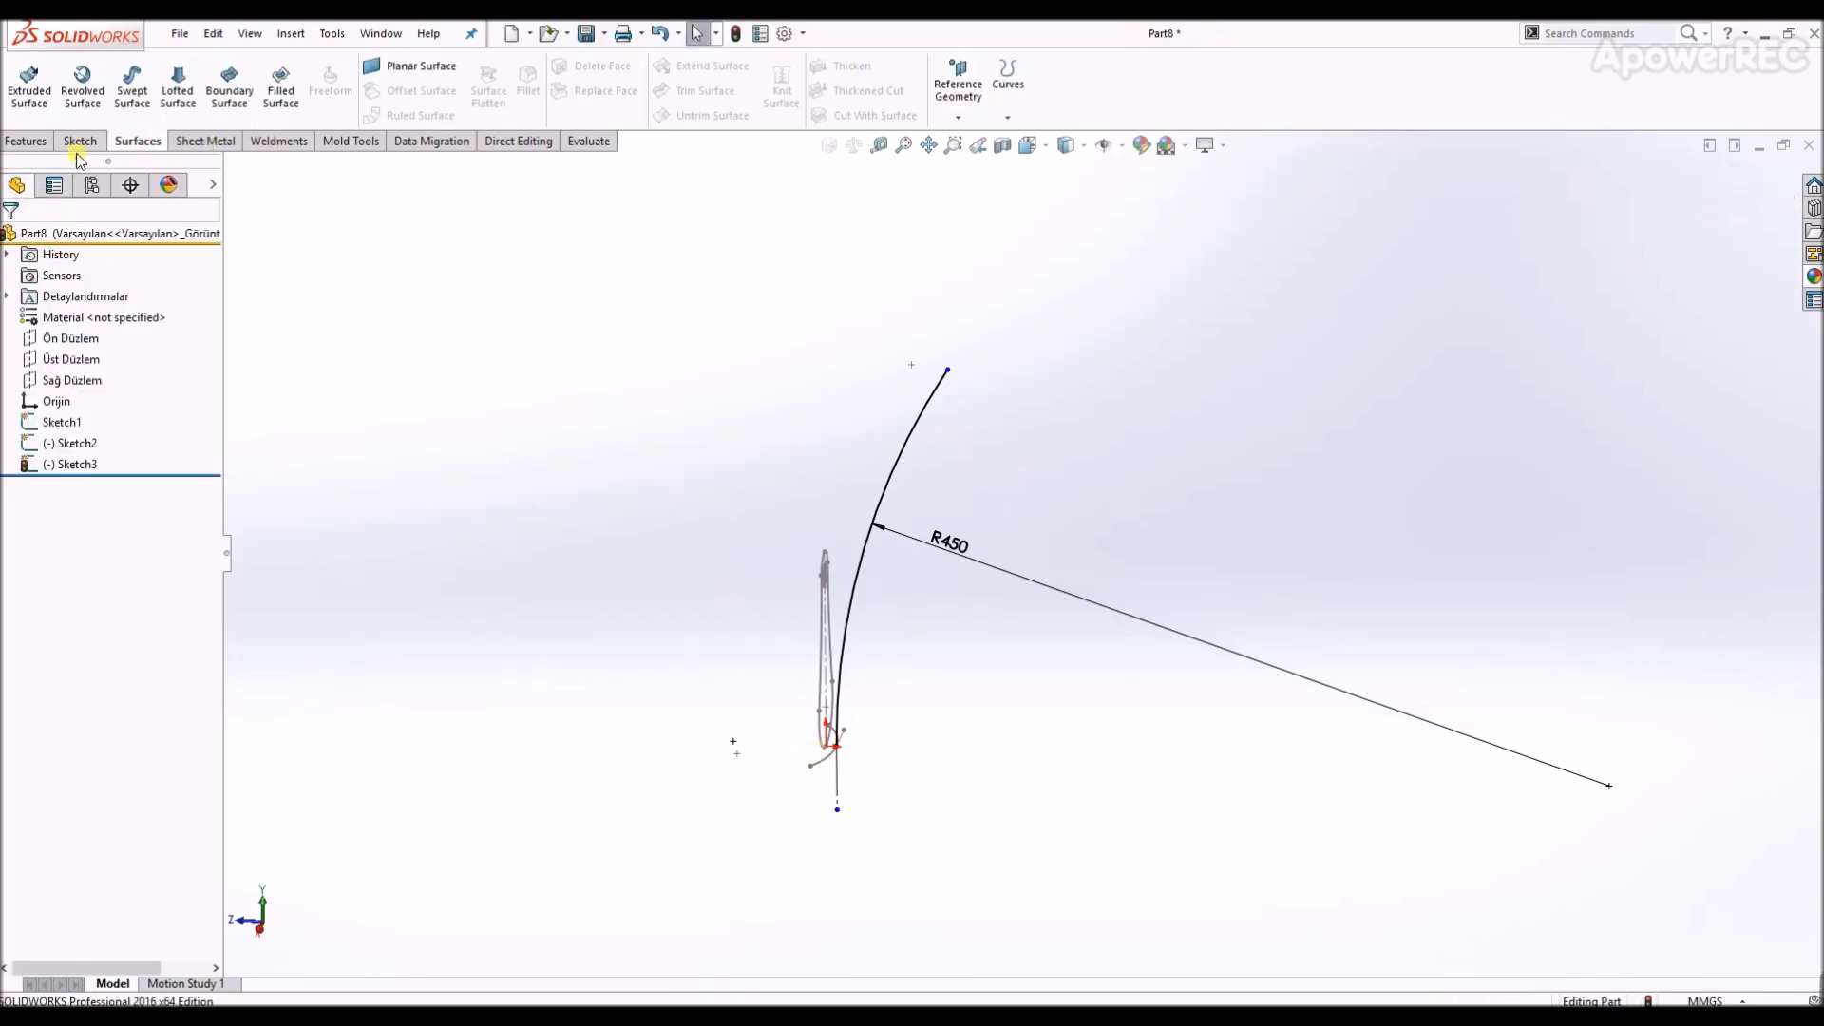
pyautogui.click(51, 450)
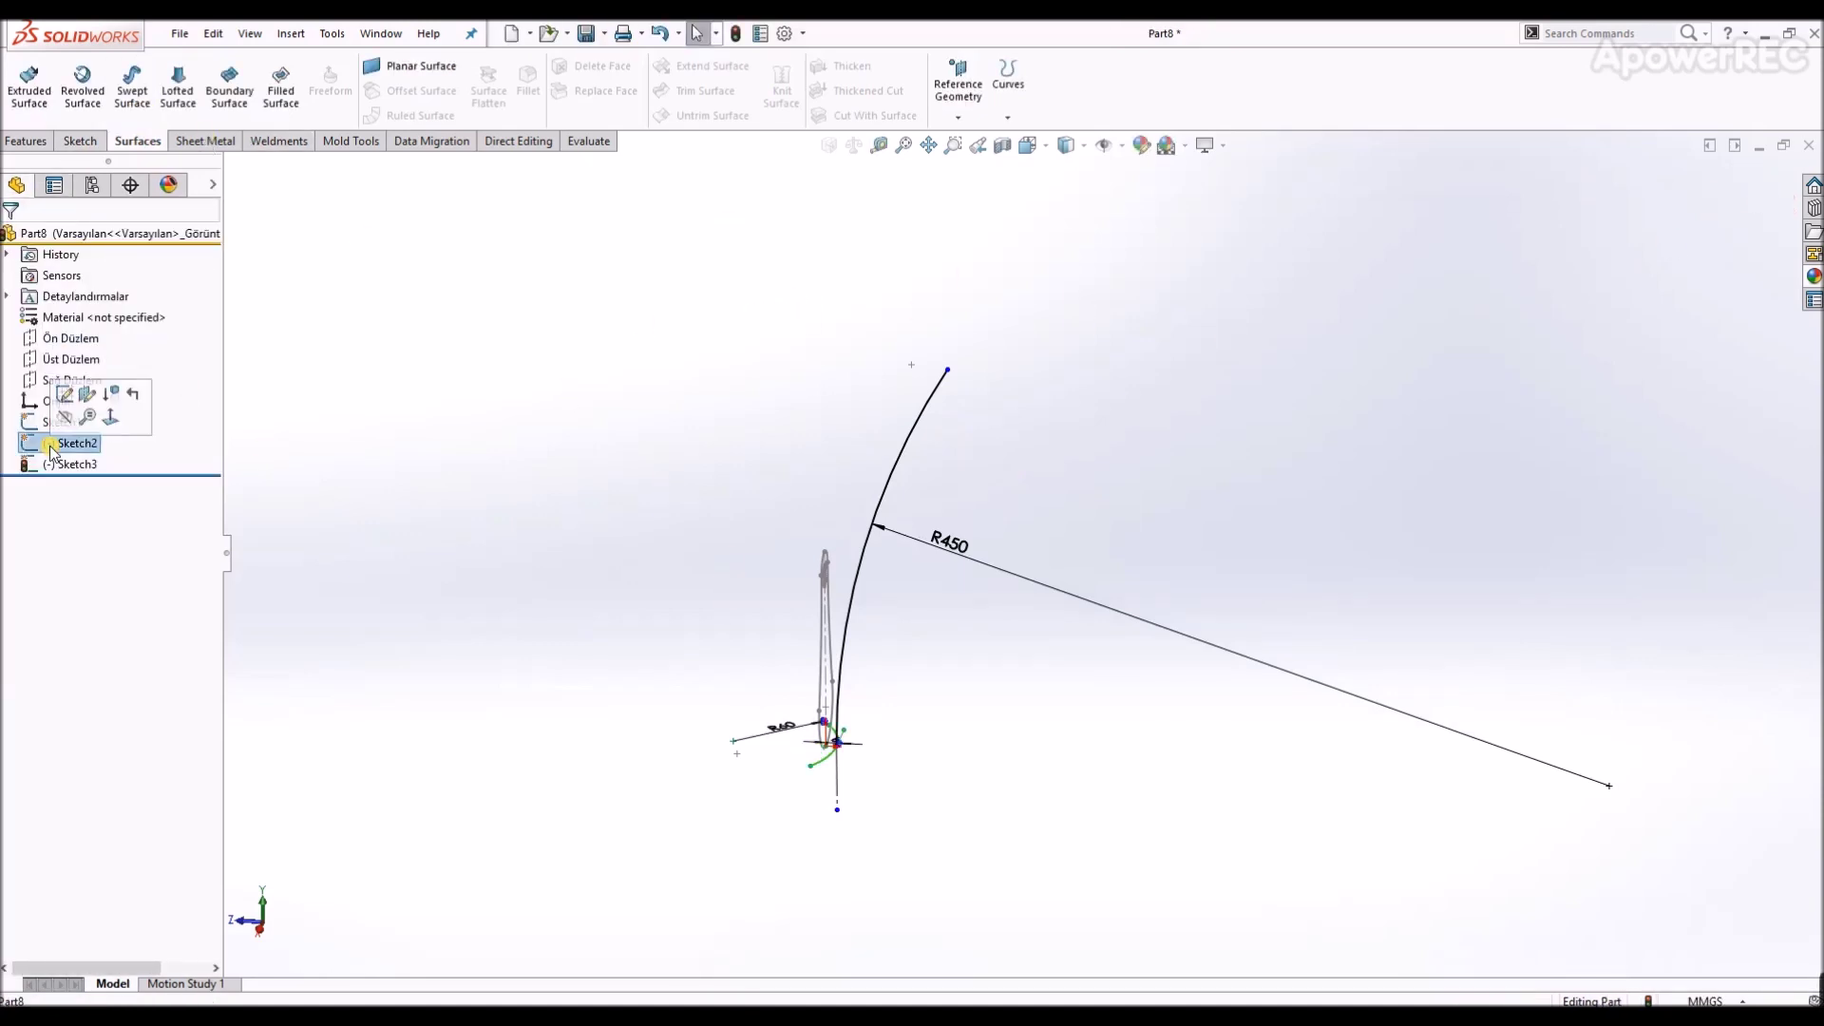
pyautogui.click(125, 94)
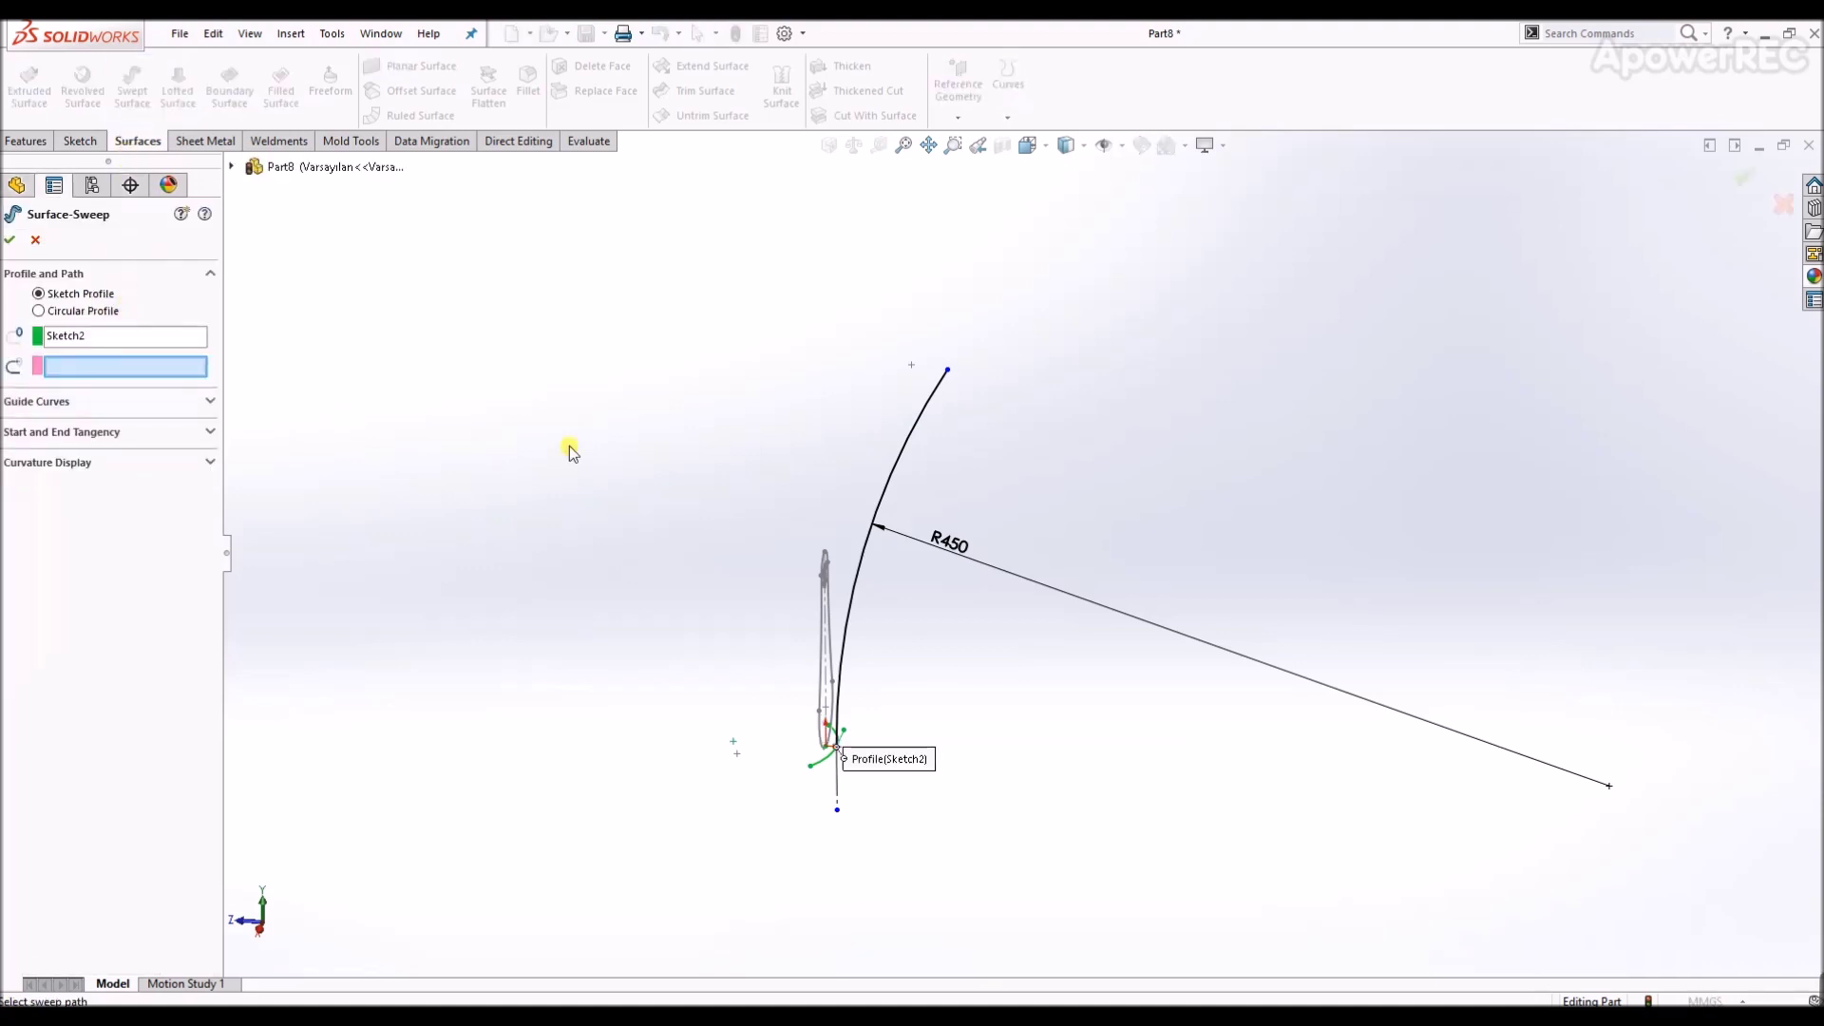
pyautogui.click(845, 608)
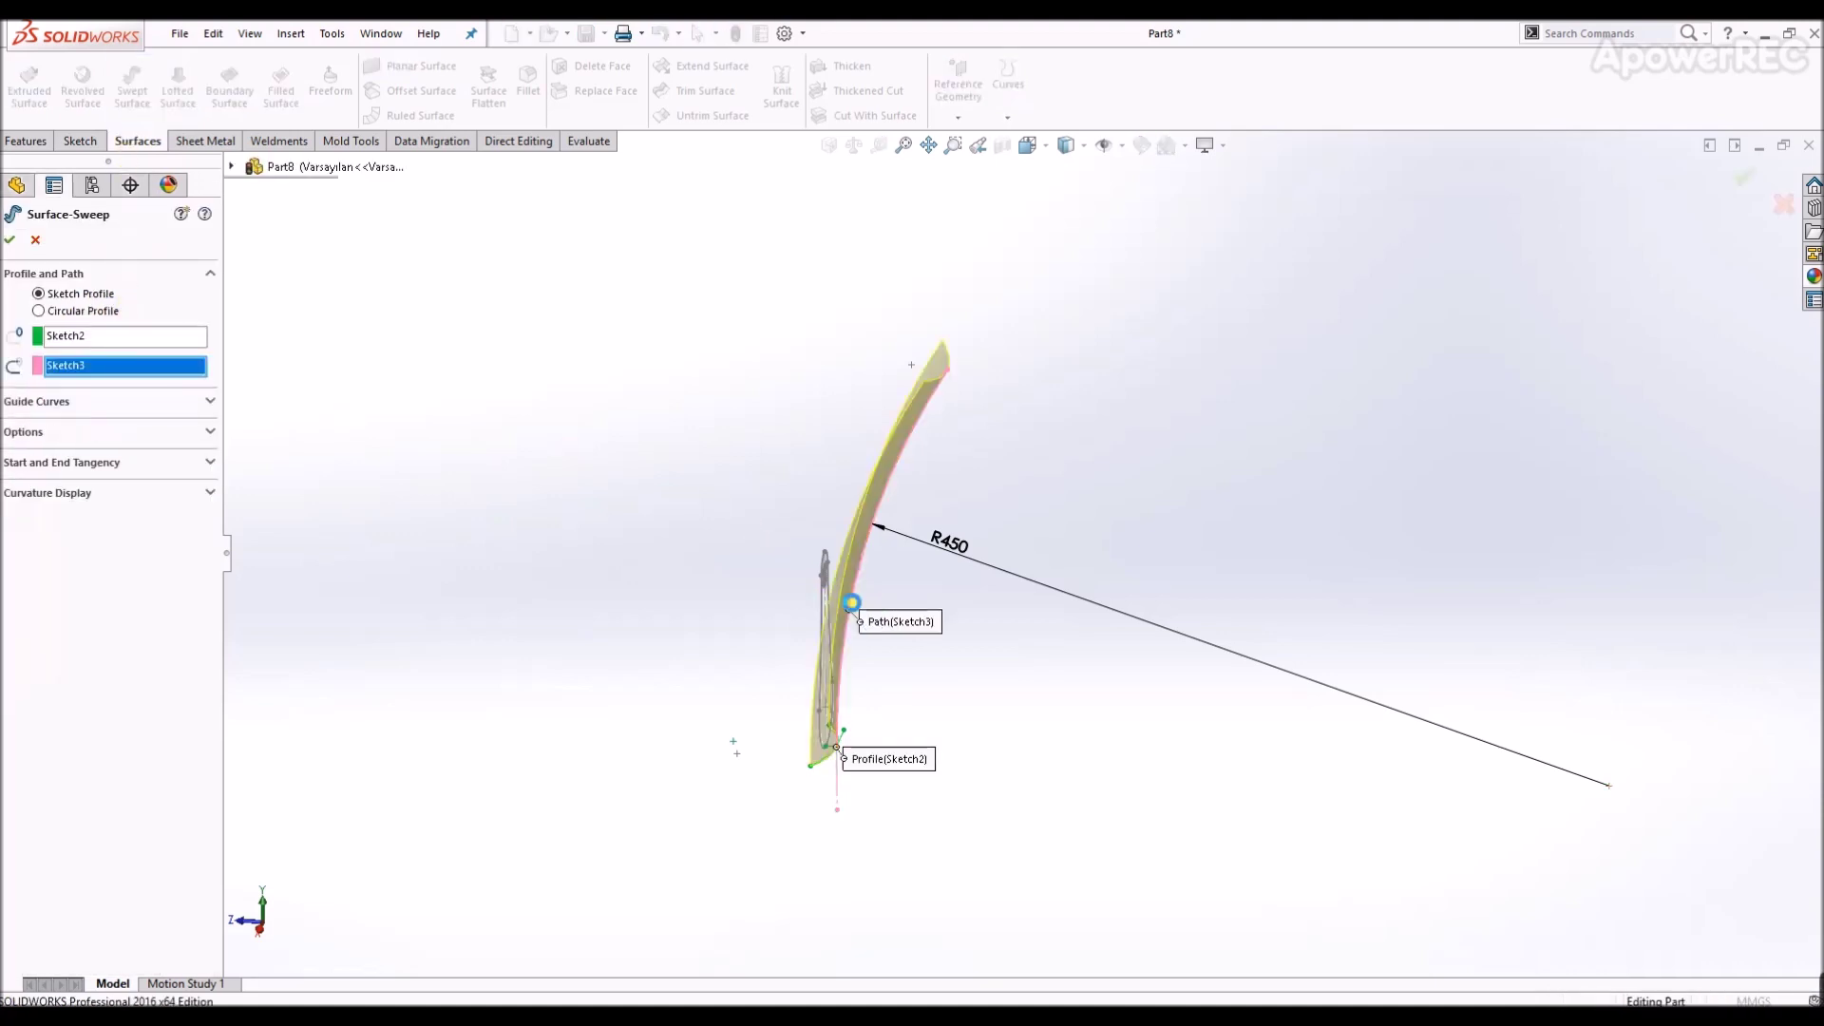
pyautogui.press('Return')
pyautogui.moveTo(960, 671)
pyautogui.mouseDown(button='middle')
pyautogui.moveTo(1160, 671)
pyautogui.moveTo(1015, 691)
pyautogui.mouseUp(button='middle')
pyautogui.doubleClick(62, 443)
pyautogui.click(958, 118)
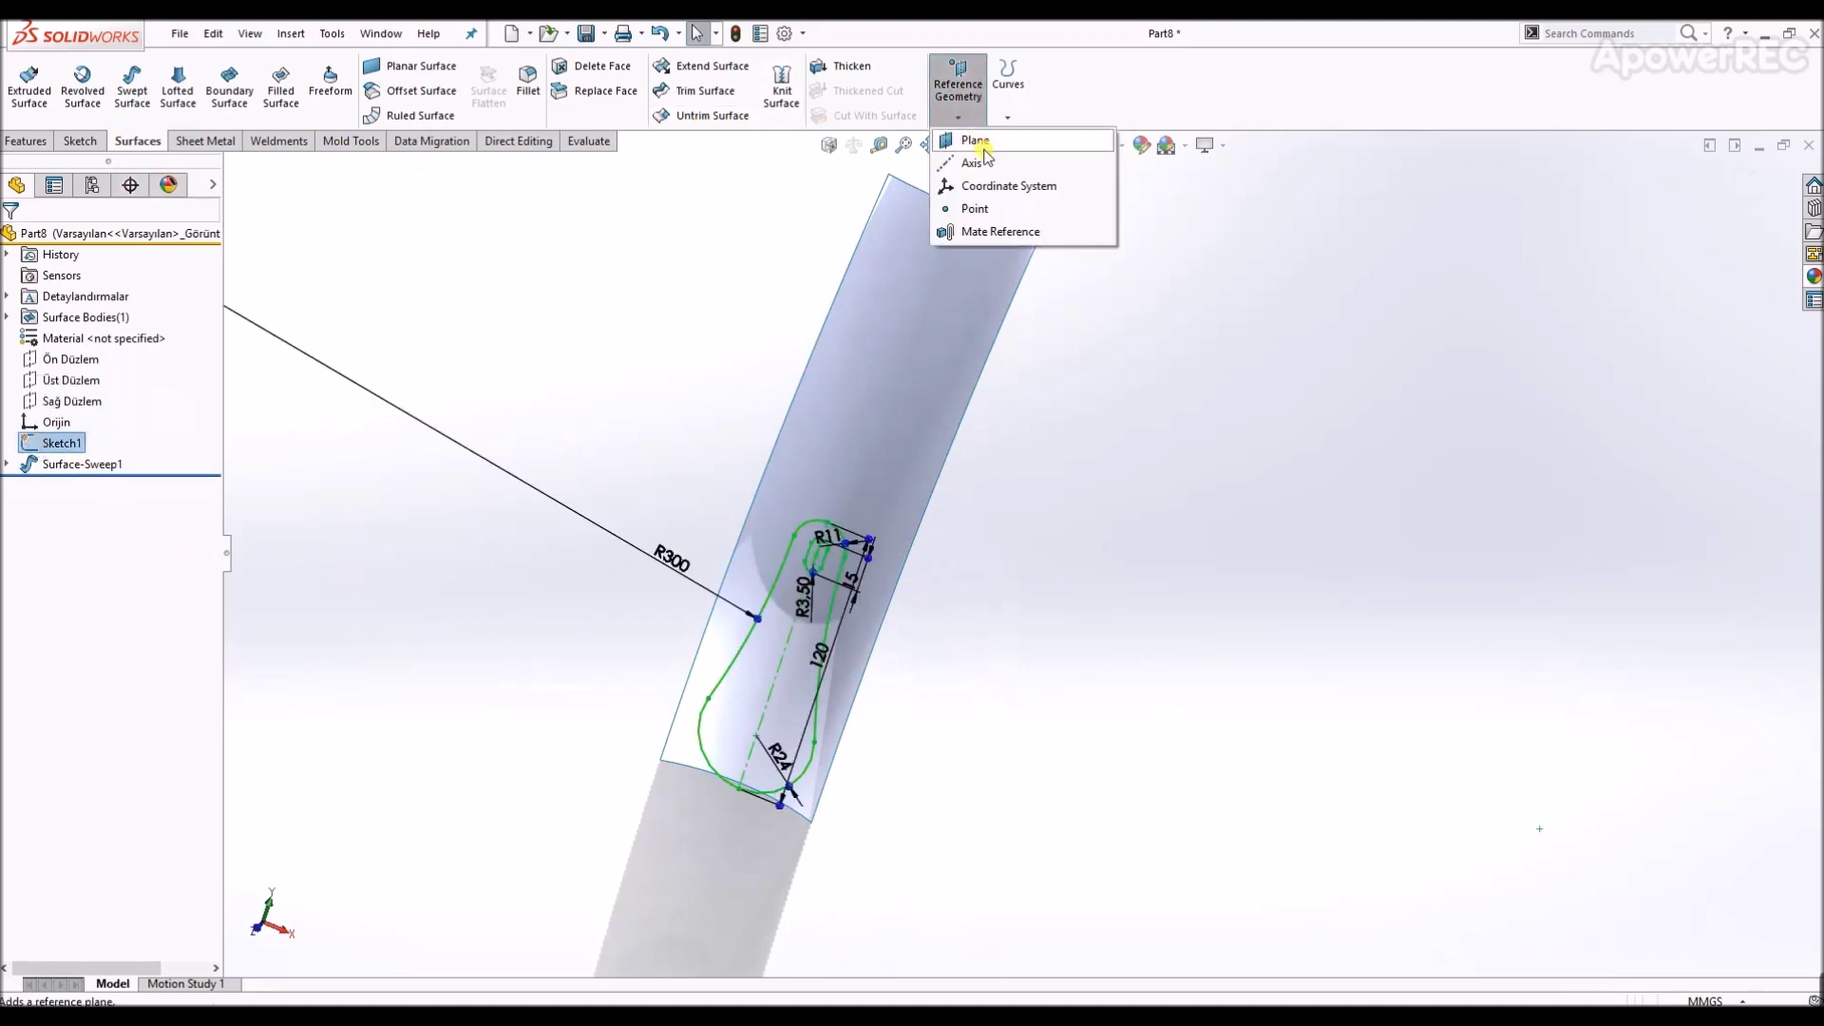
# - Project the Sketch1 outline onto the swept face as Split Line1
pyautogui.click(958, 118)
pyautogui.click(1009, 120)
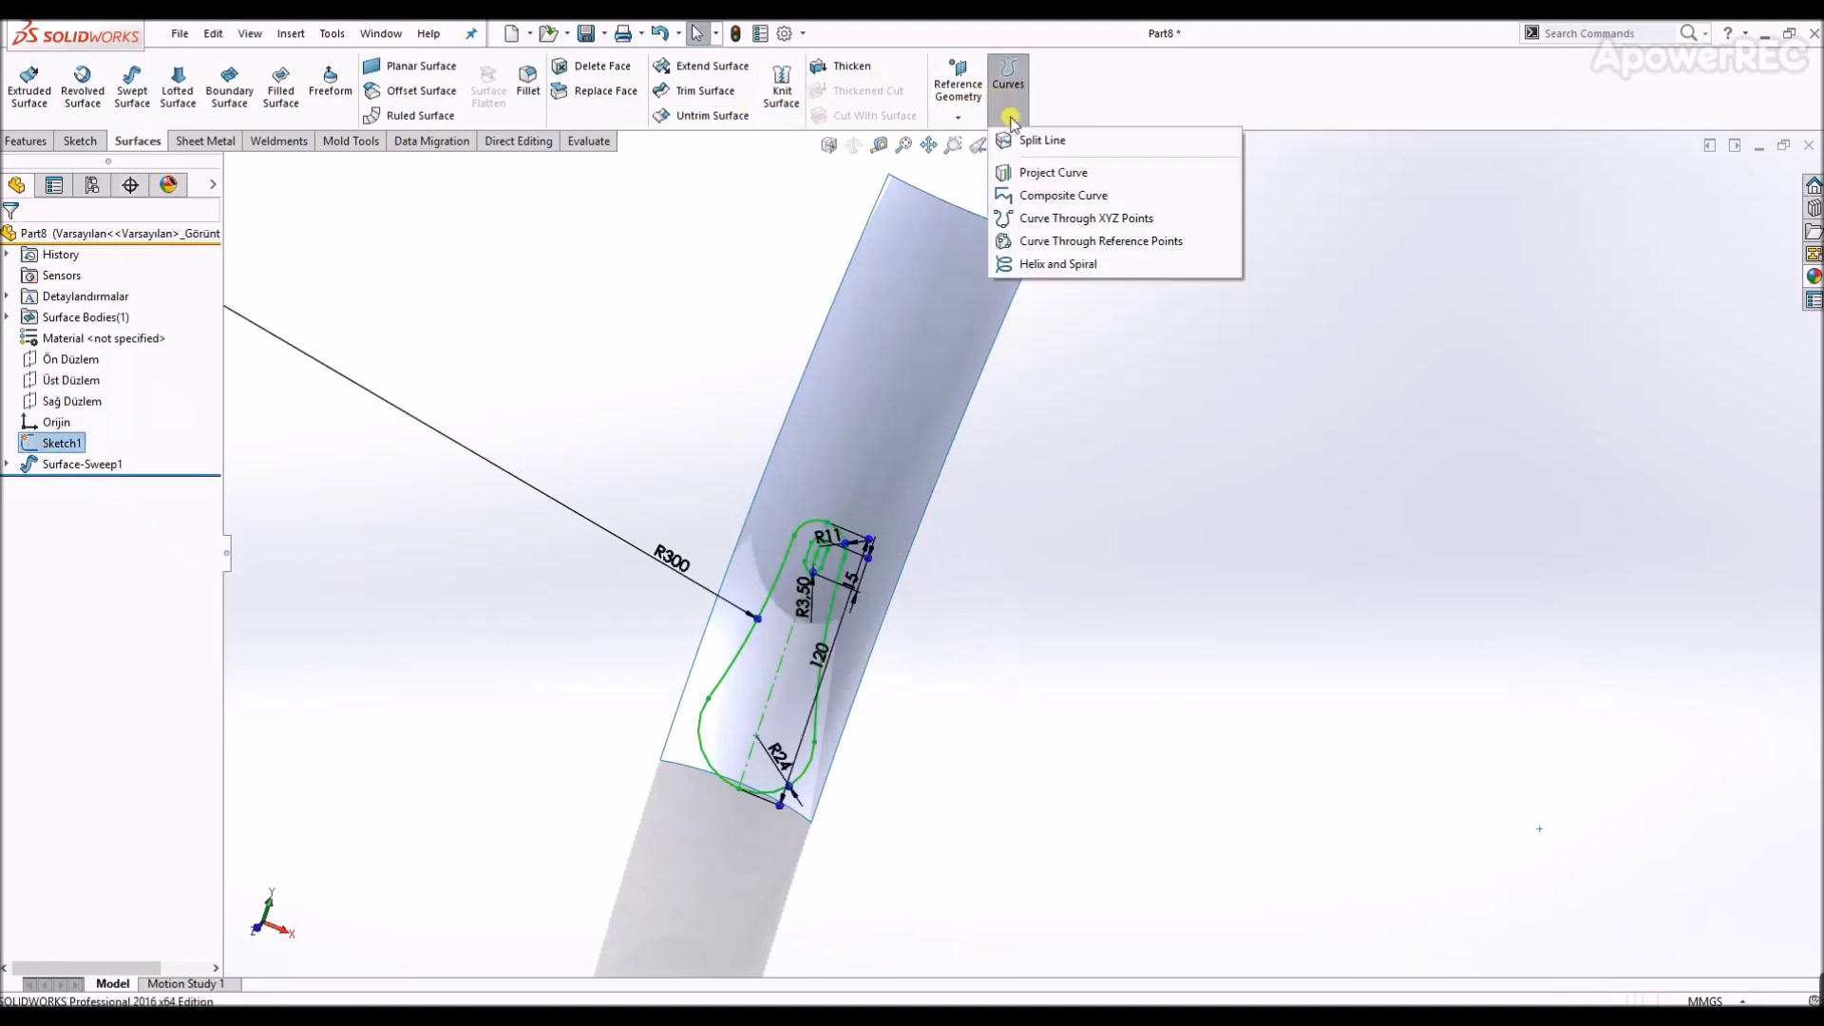
pyautogui.click(896, 466)
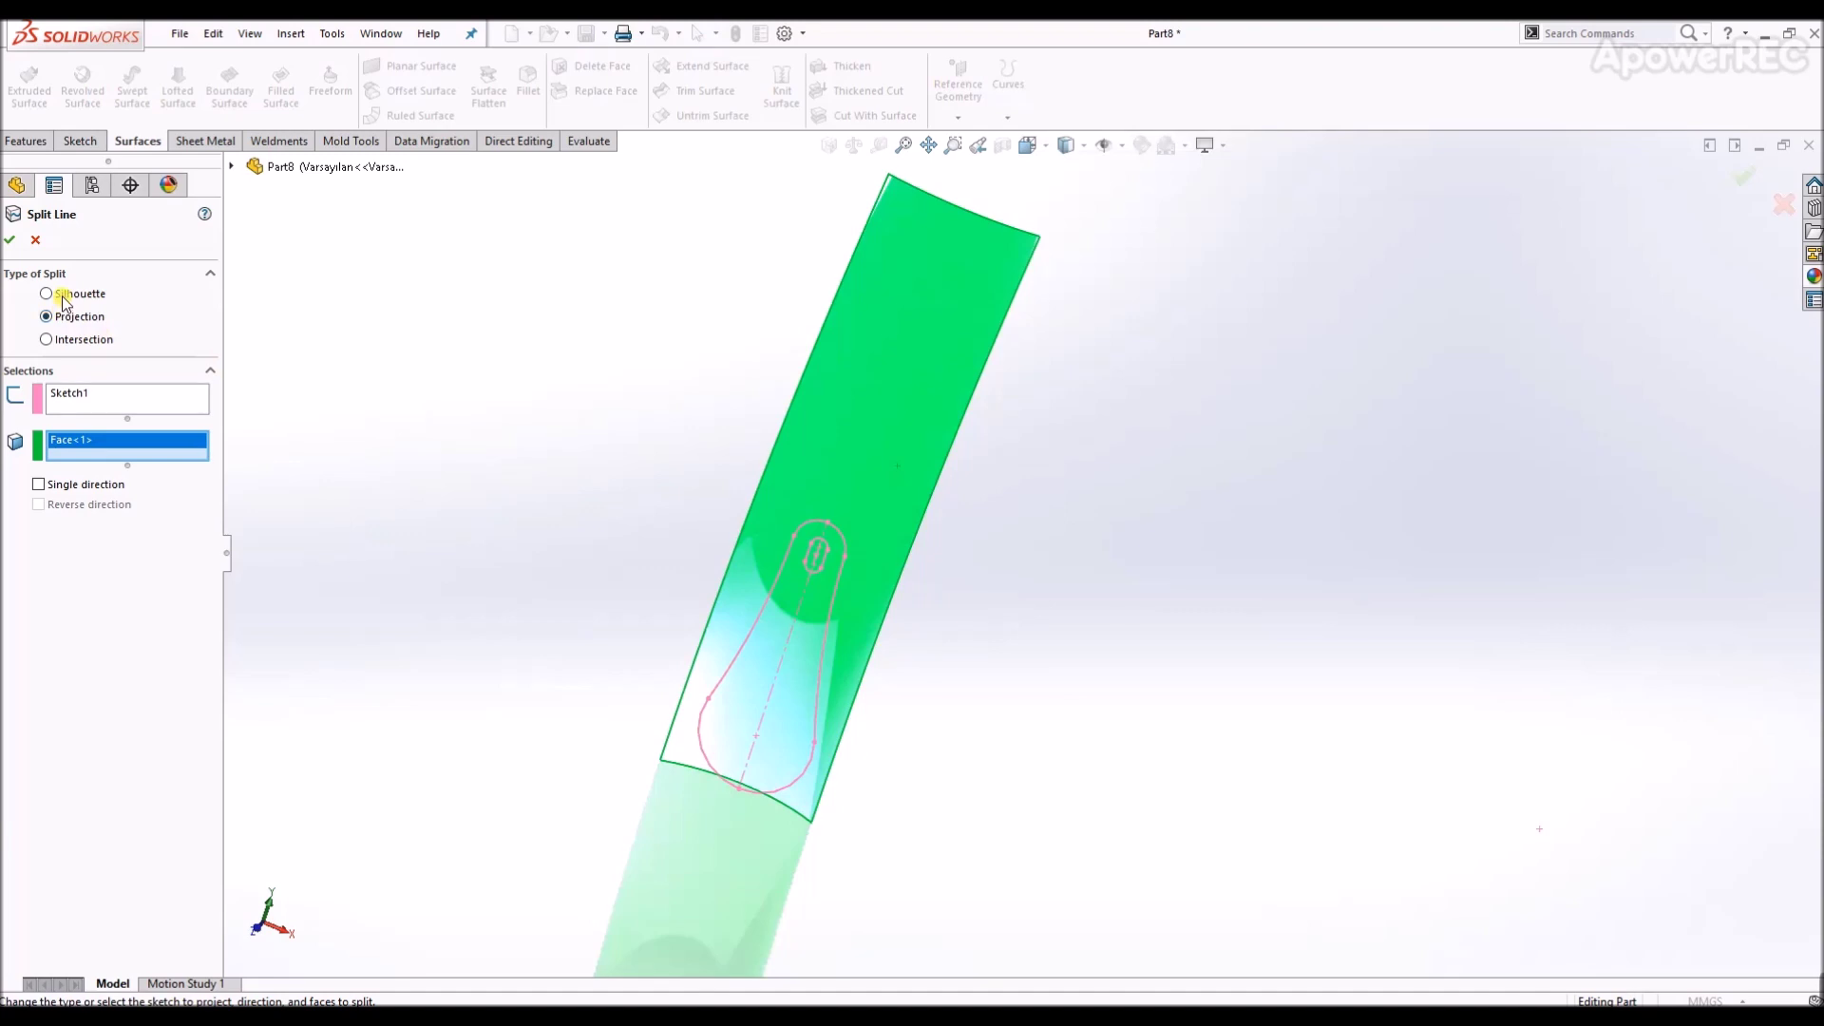
pyautogui.click(10, 239)
pyautogui.moveTo(897, 538); pyautogui.dragTo(750, 309, button='middle')
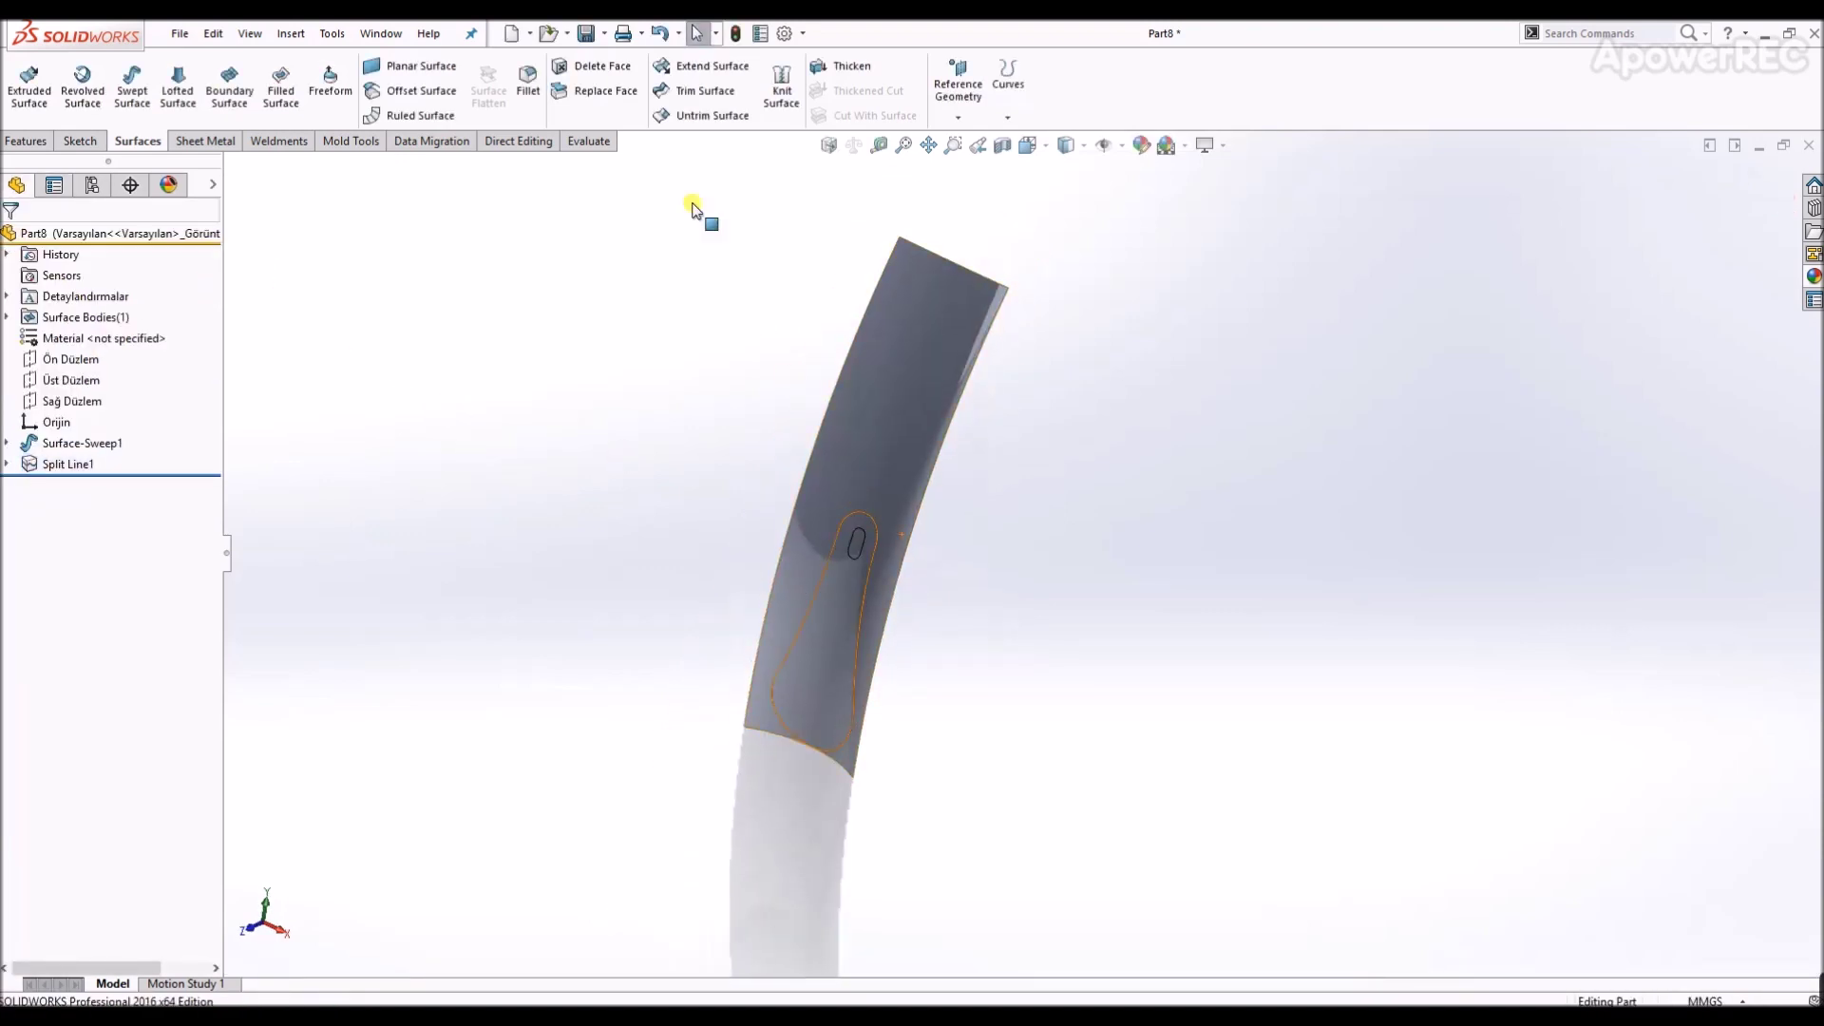
# - Delete the unwanted face, leaving the slotted blade-shaped surface
pyautogui.click(594, 66)
pyautogui.click(823, 520)
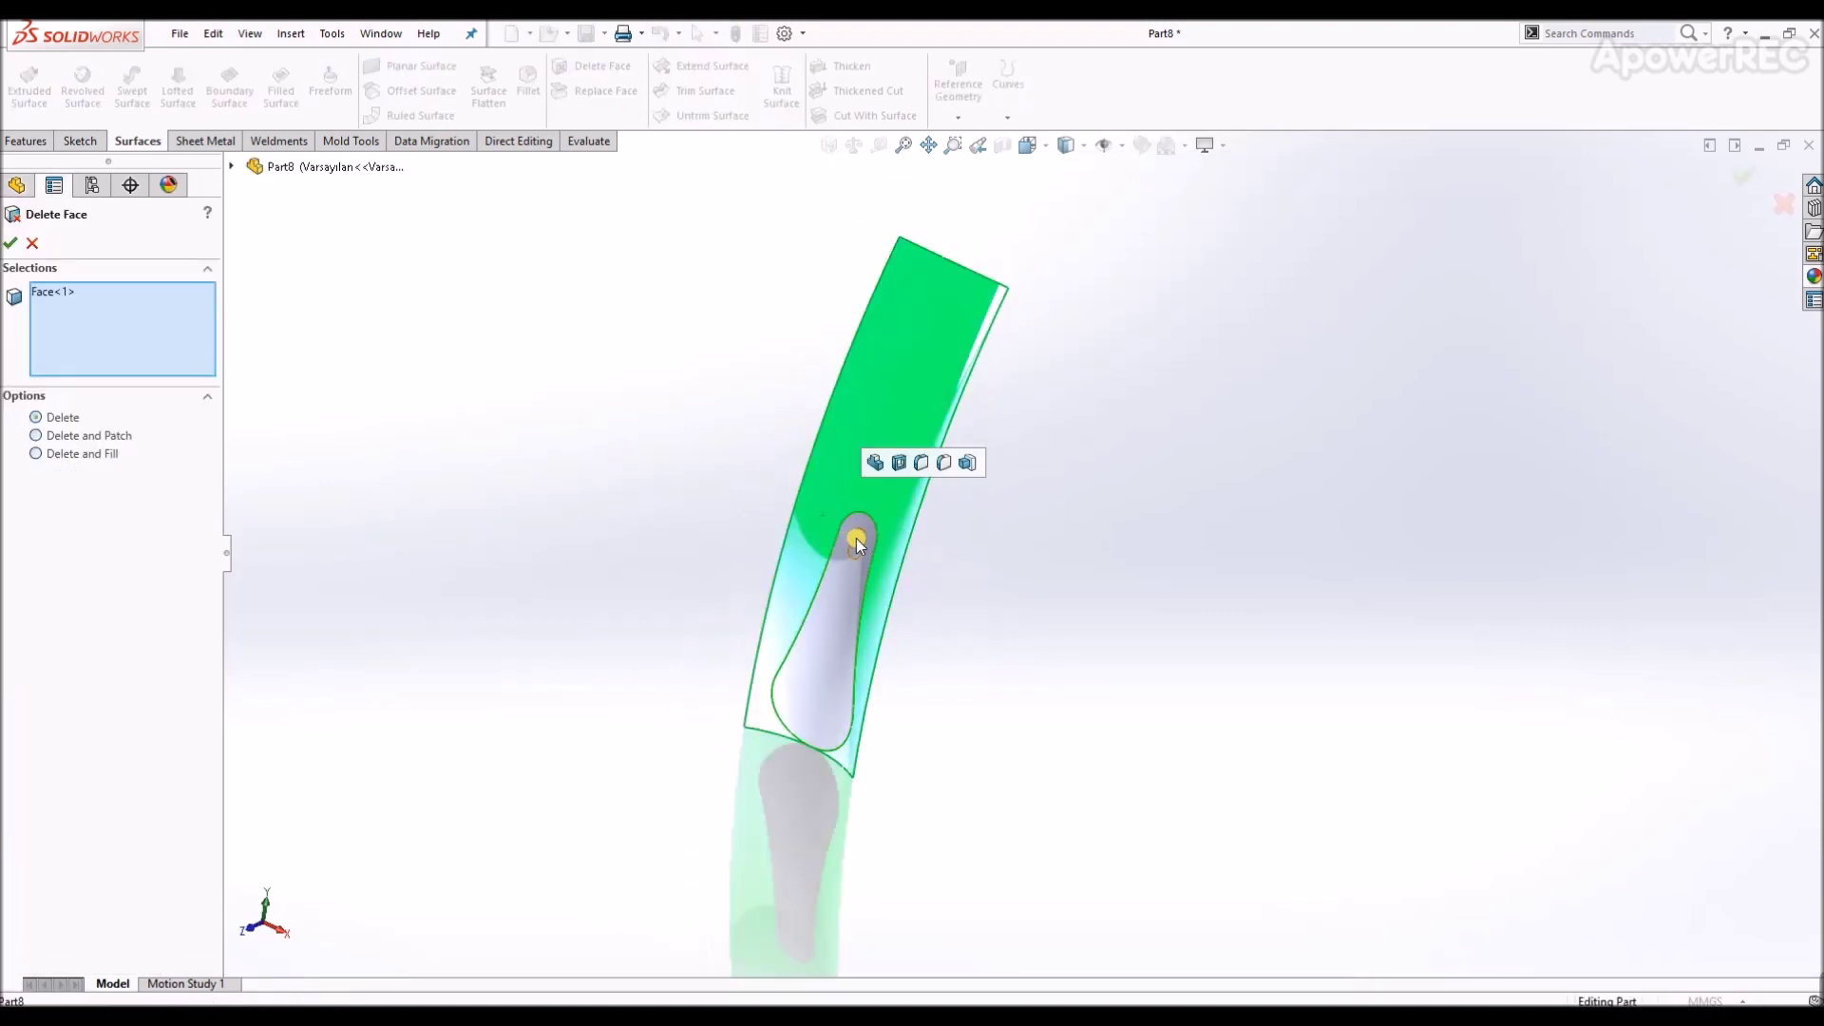
pyautogui.click(11, 244)
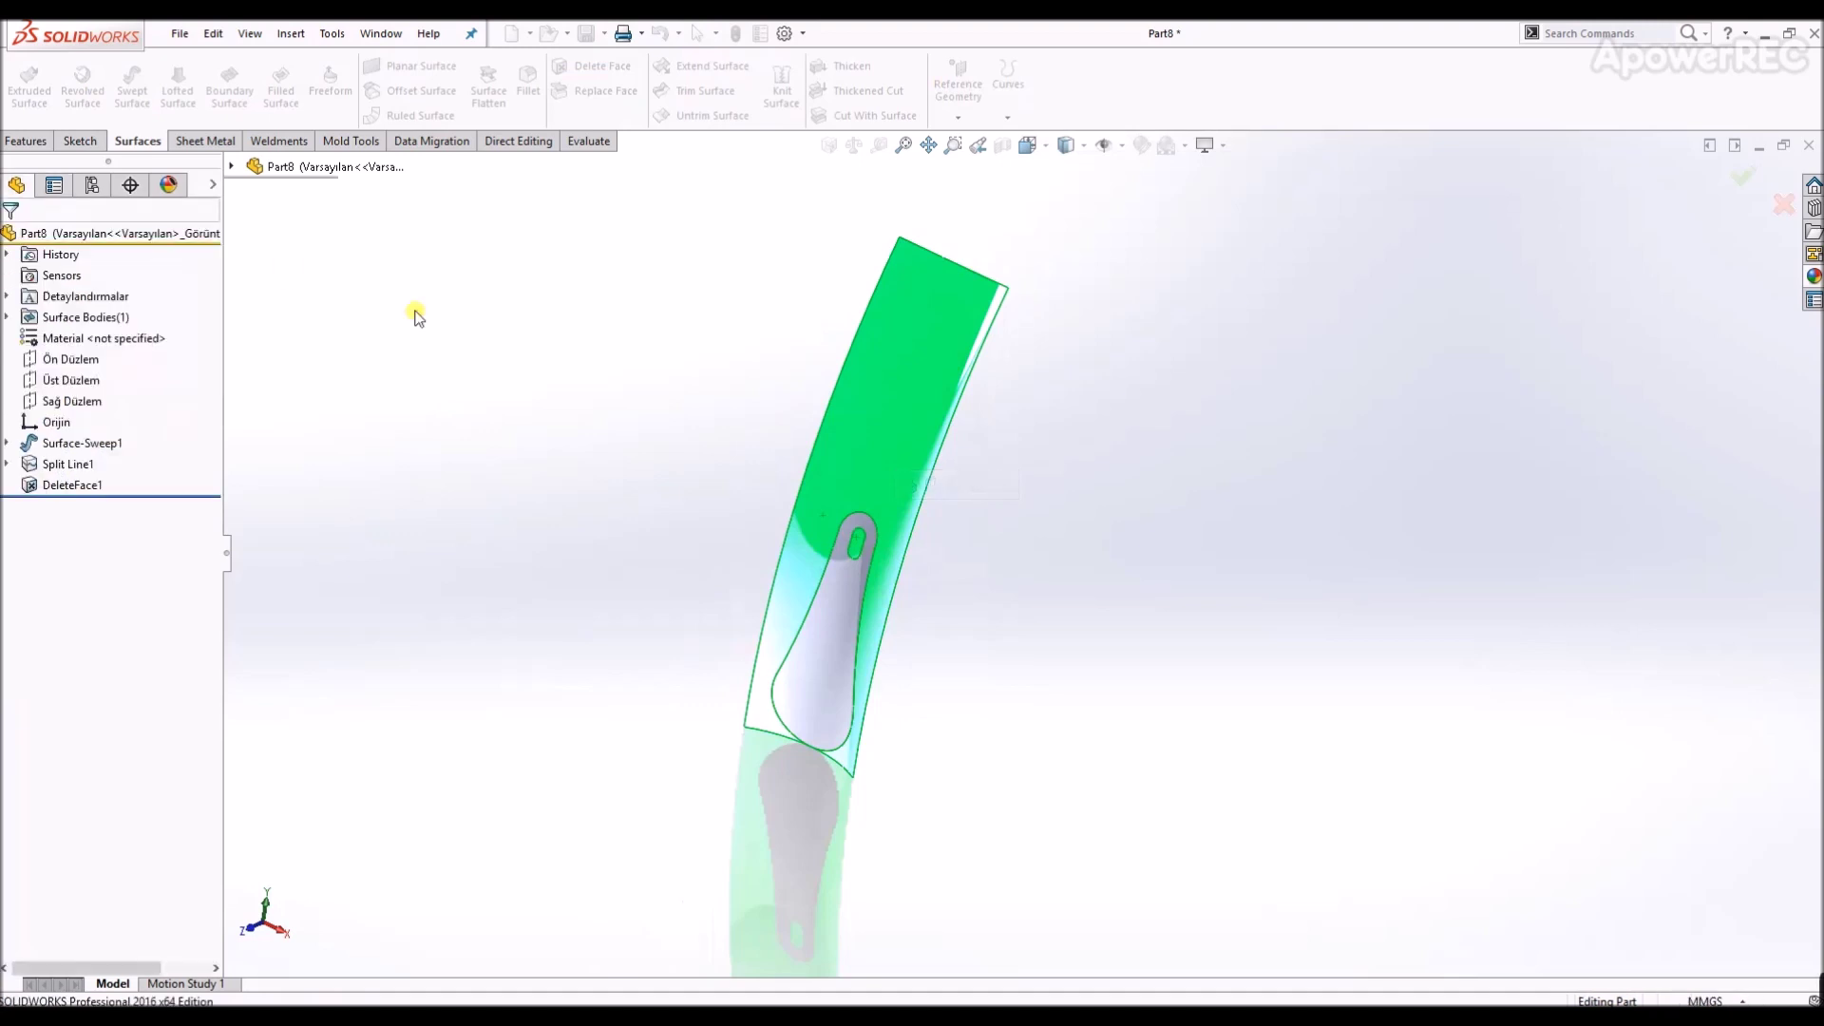
pyautogui.click(849, 66)
pyautogui.click(775, 460)
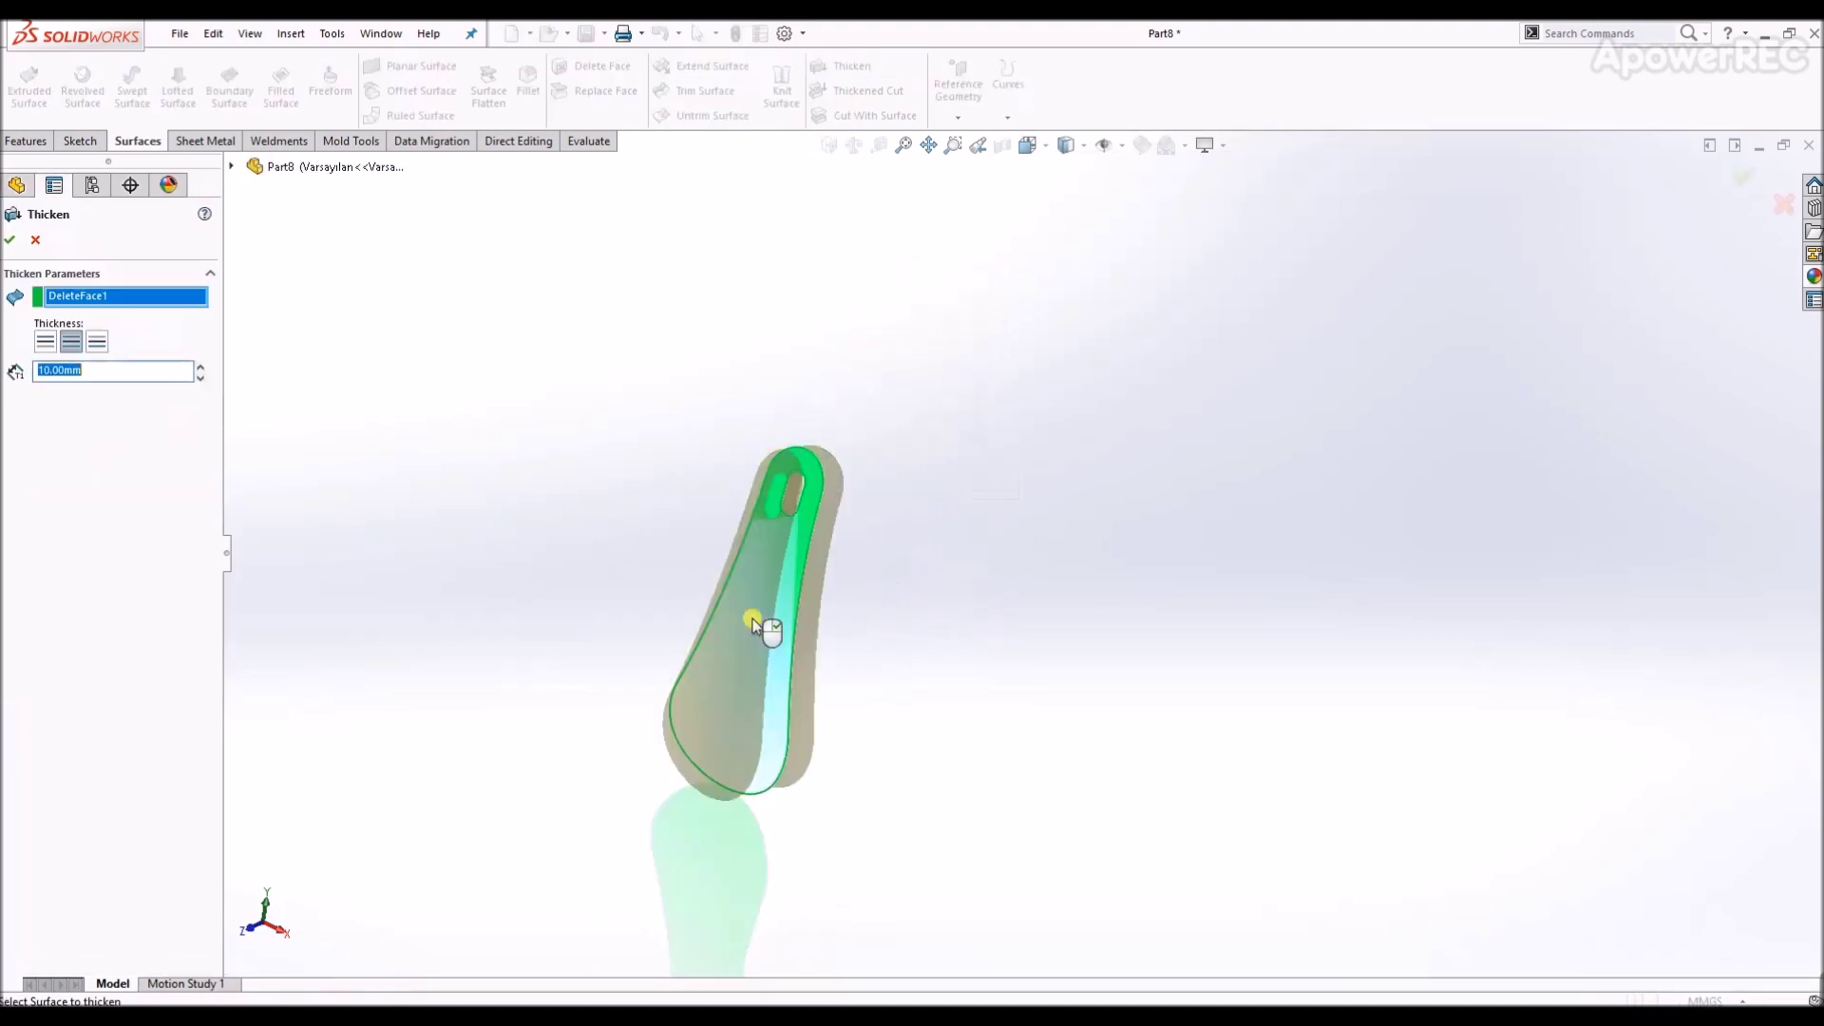
# - Thicken the blade surface into a 2 mm solid
pyautogui.press('Return')
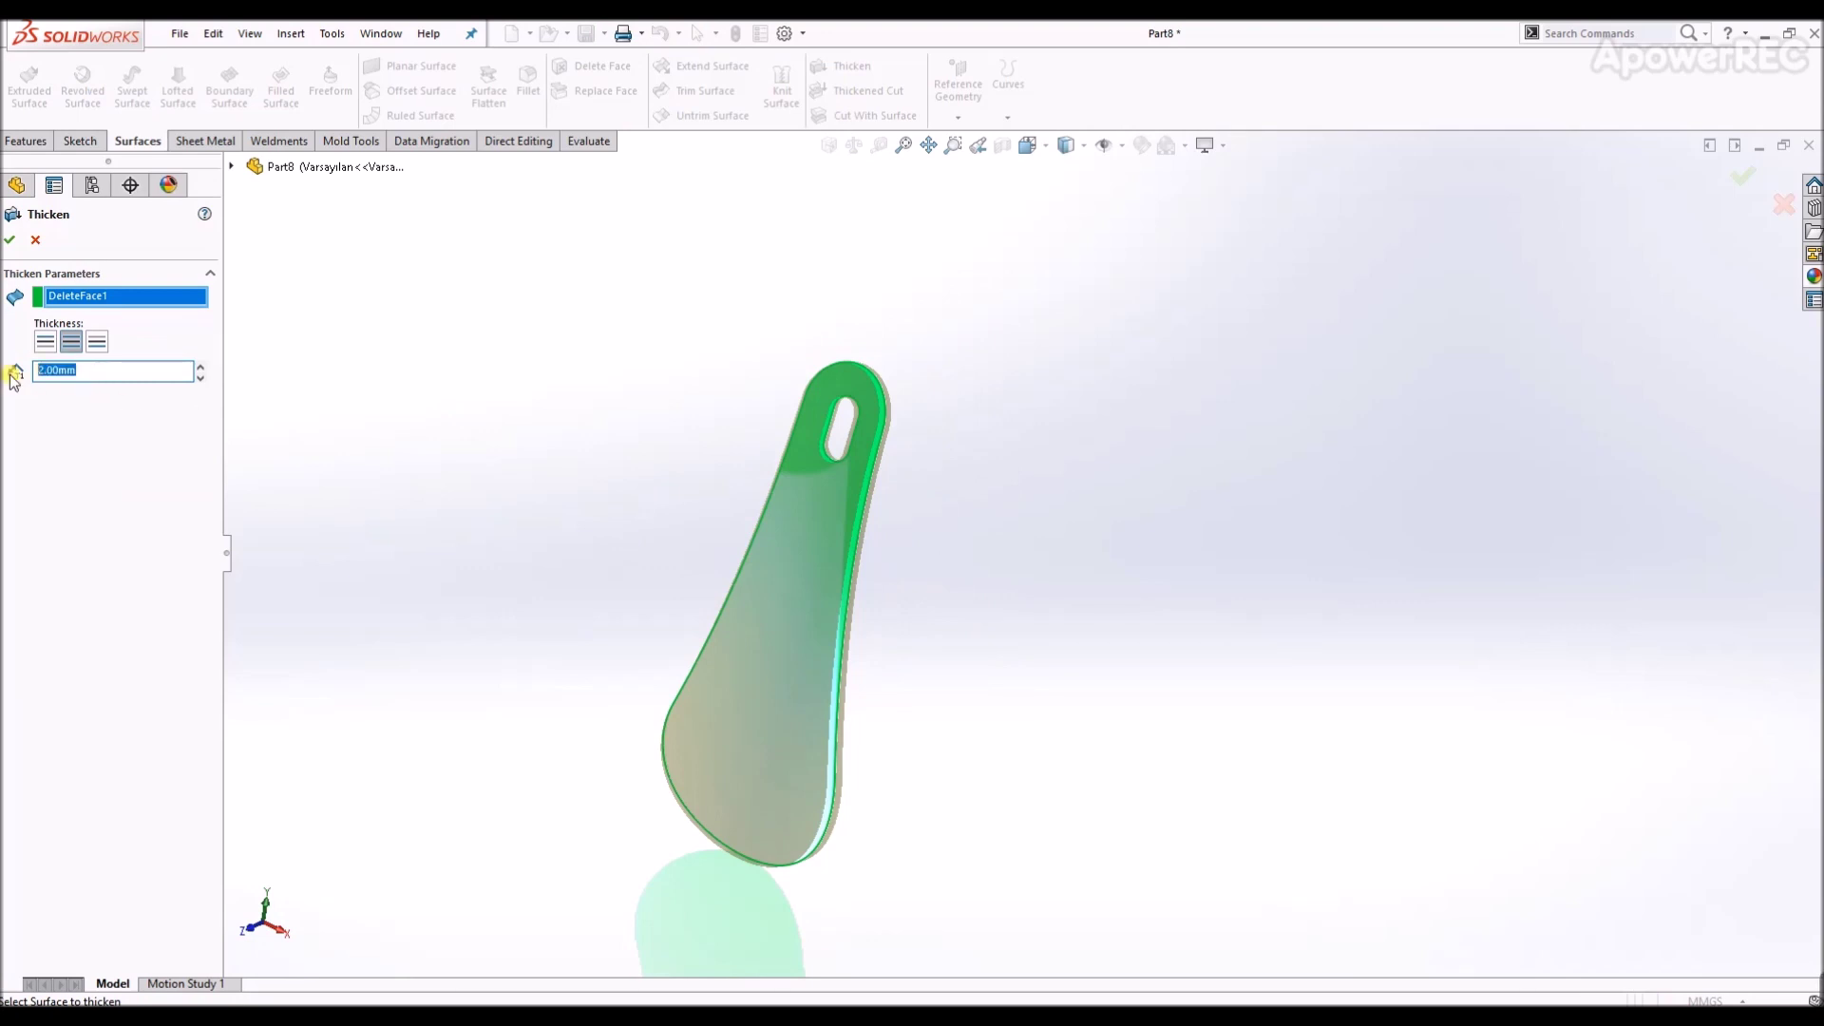
pyautogui.press('Return')
pyautogui.scroll(-4, 893, 703)
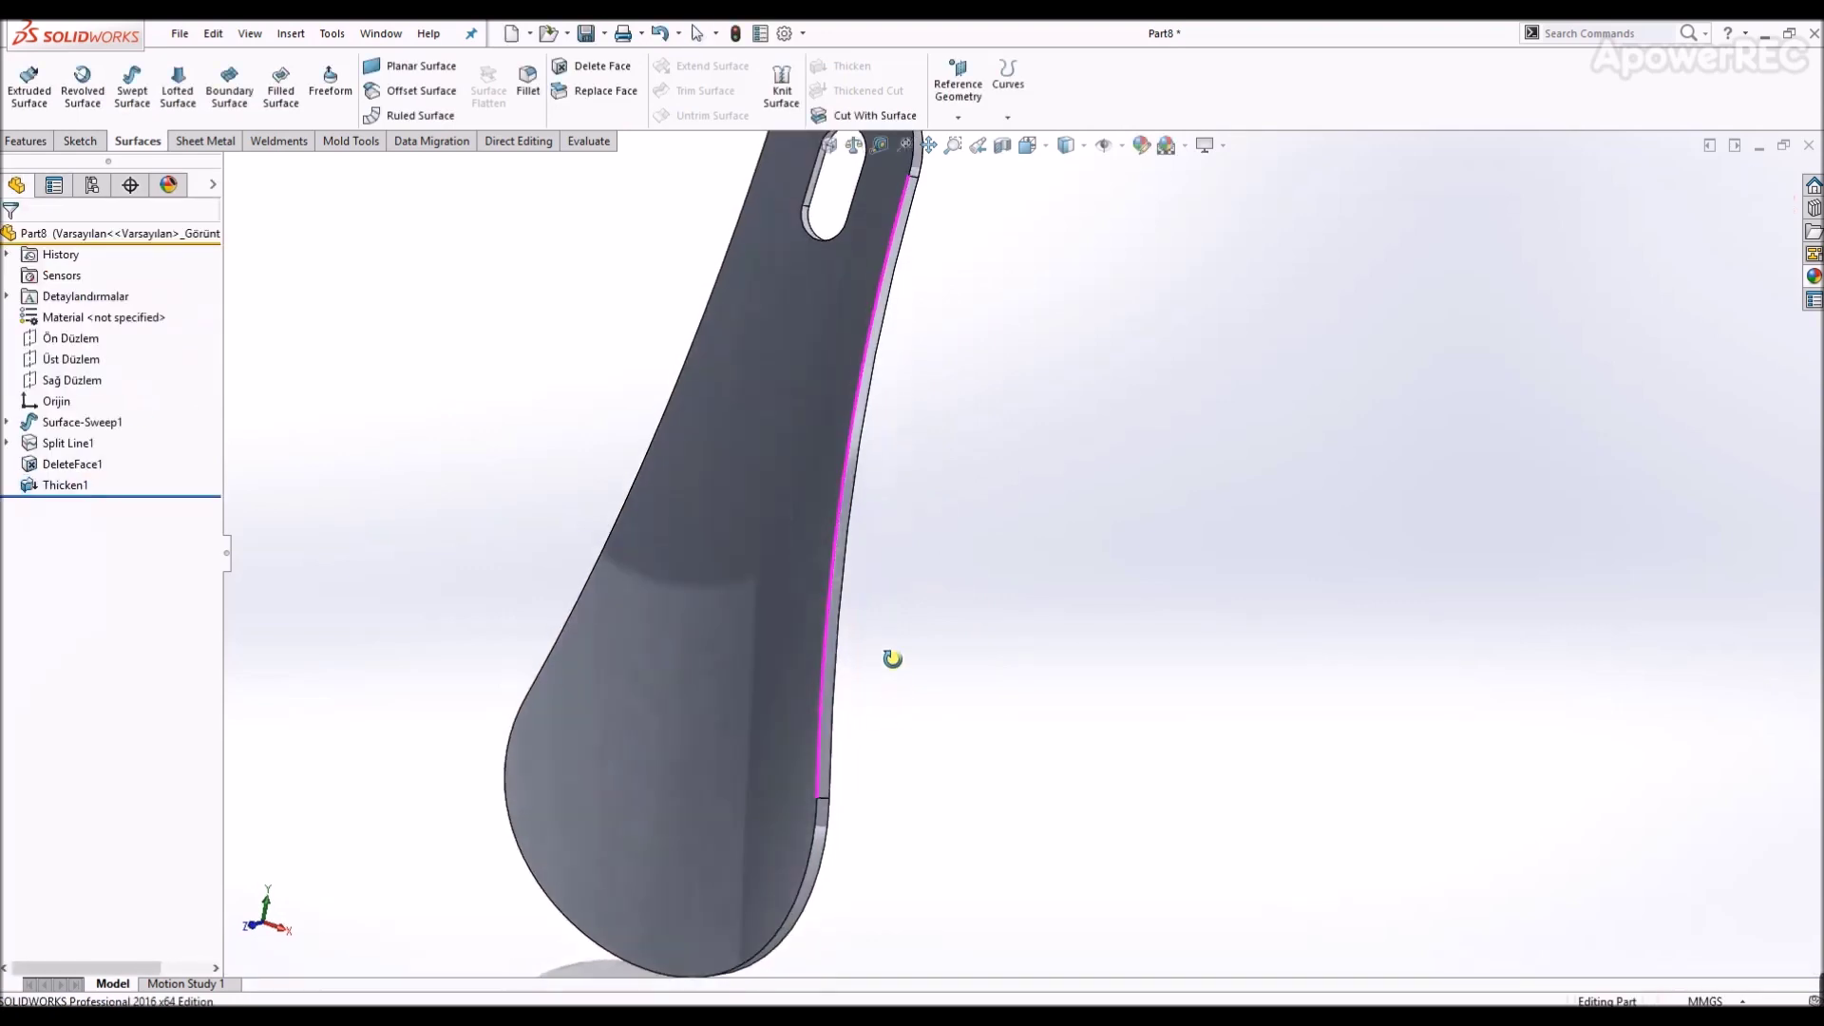
# - Fillet the two outer edges with a 10 mm radius
pyautogui.click(841, 486)
pyautogui.click(855, 488)
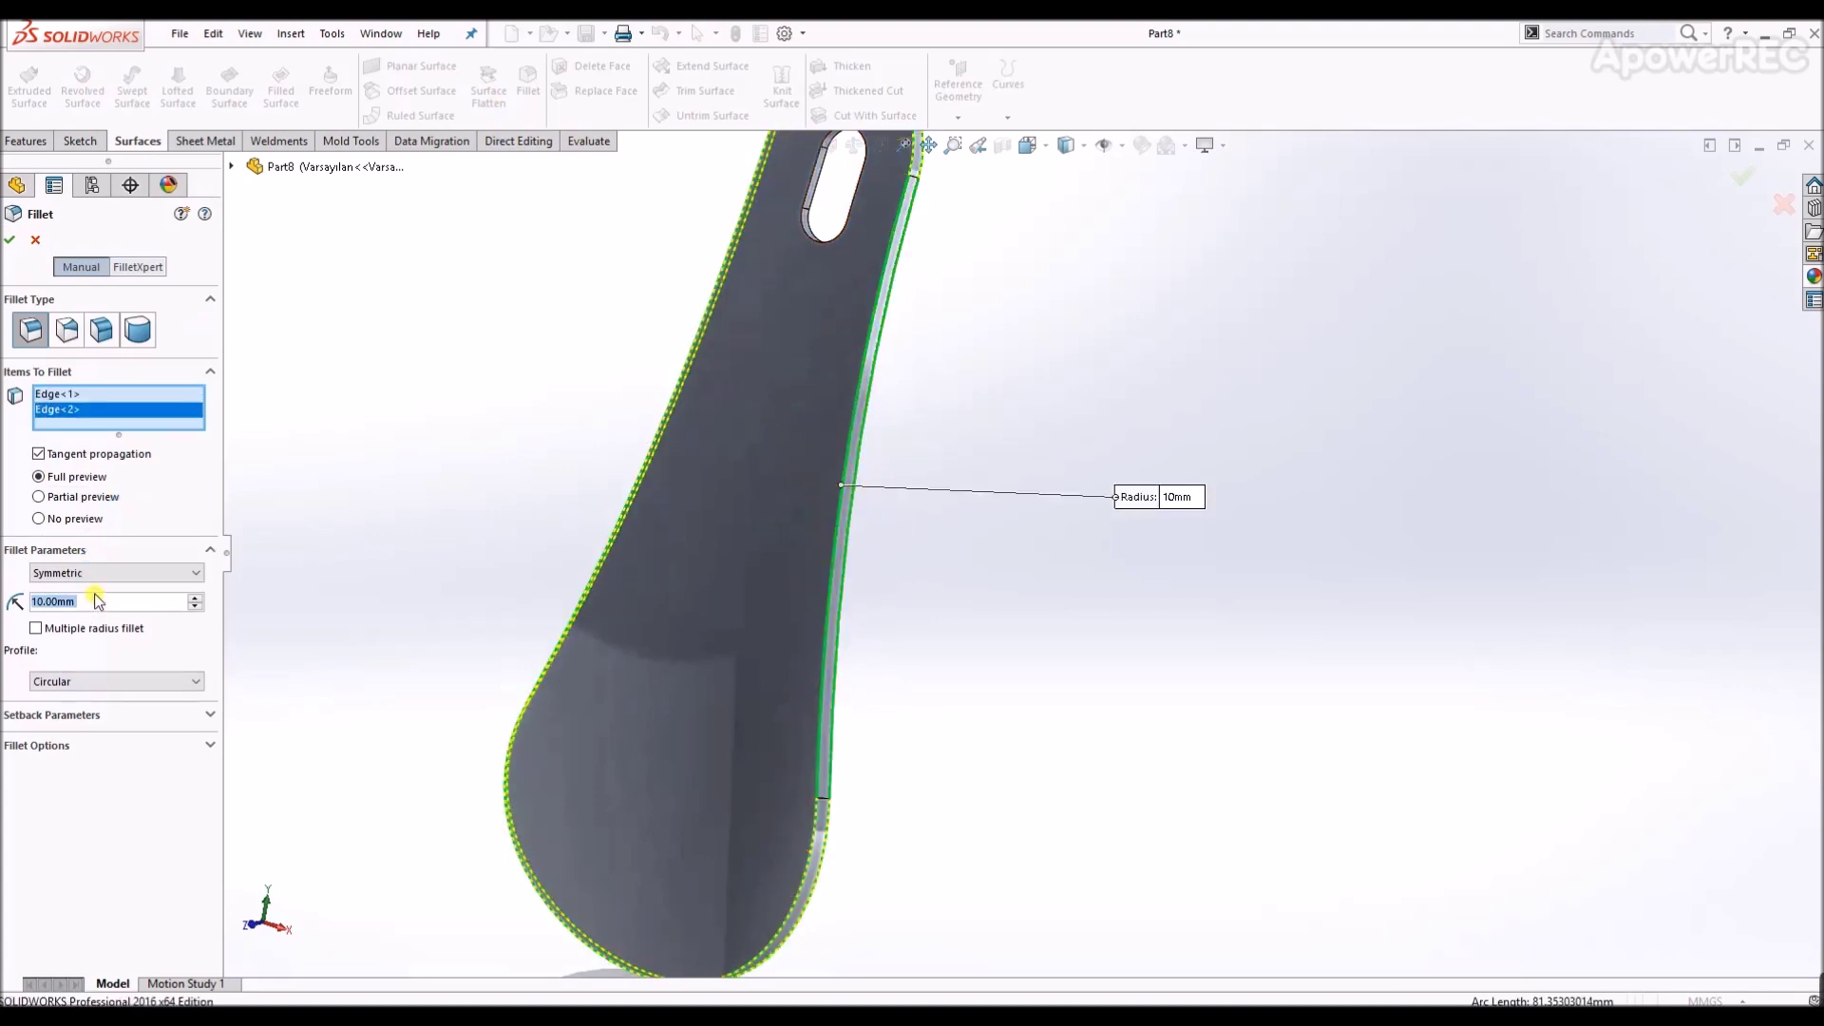
pyautogui.rightClick(950, 740)
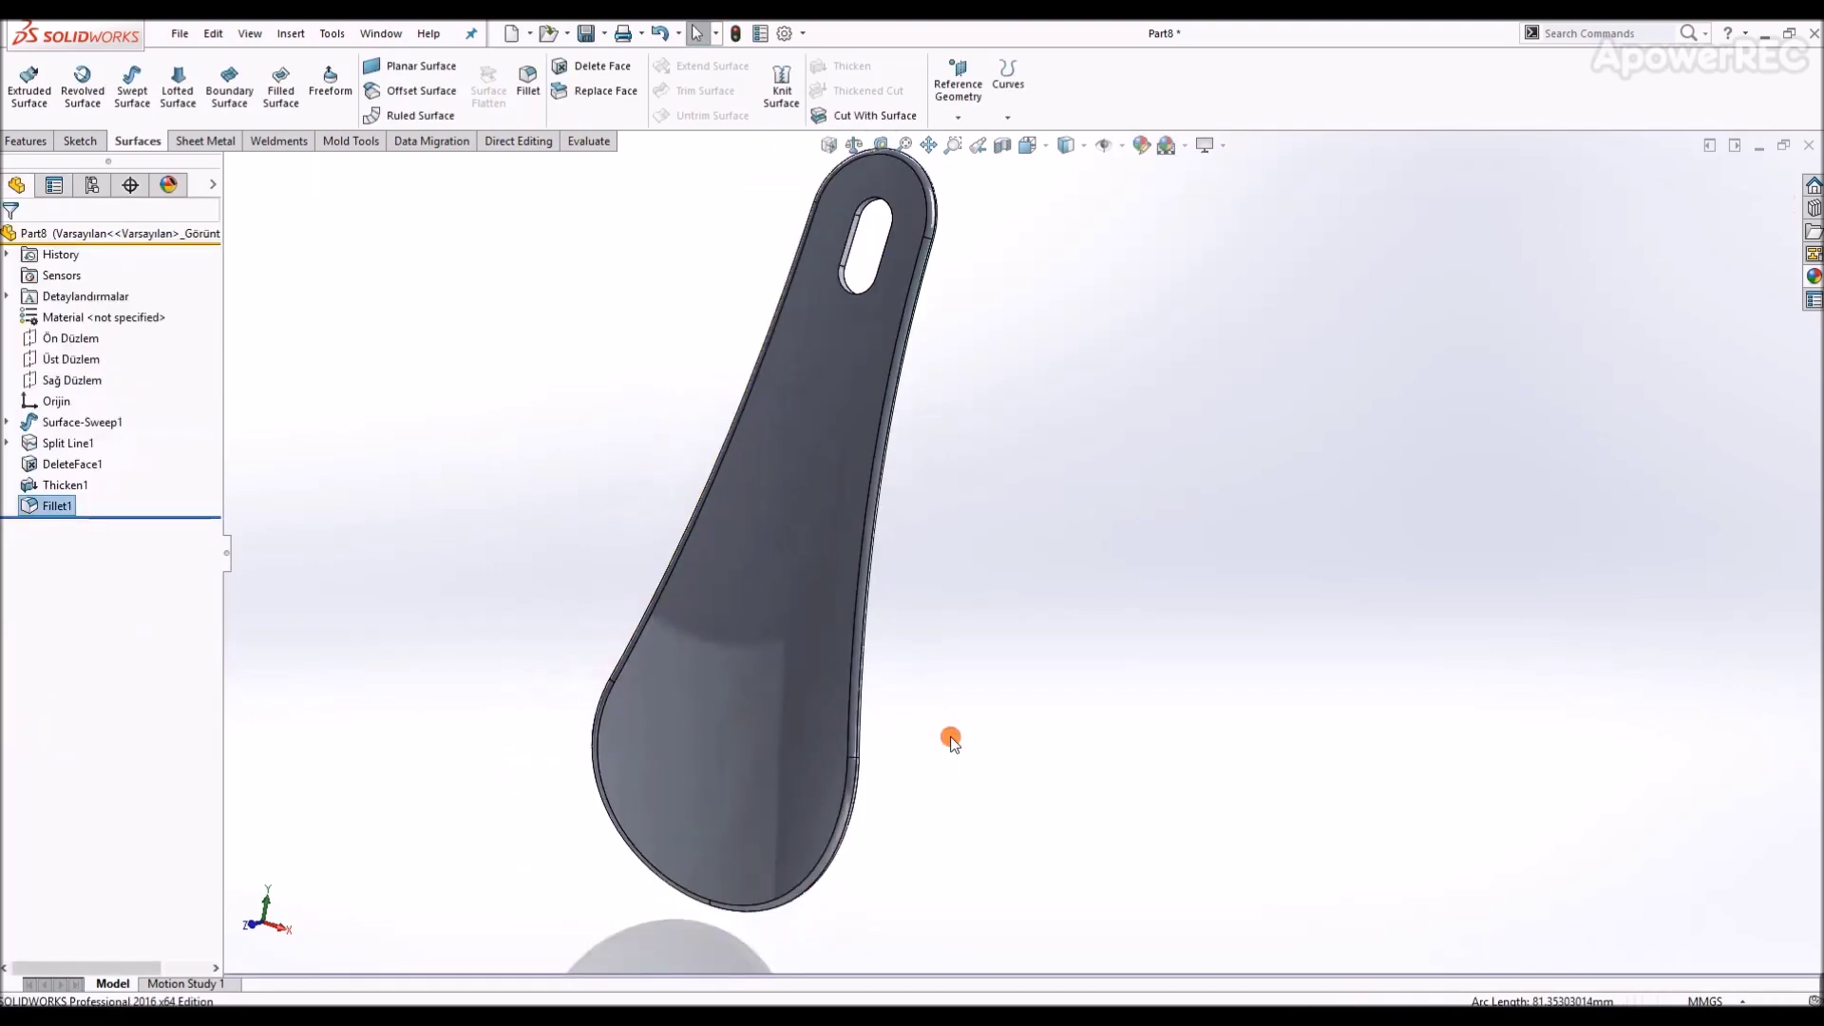
pyautogui.scroll(2, 951, 740)
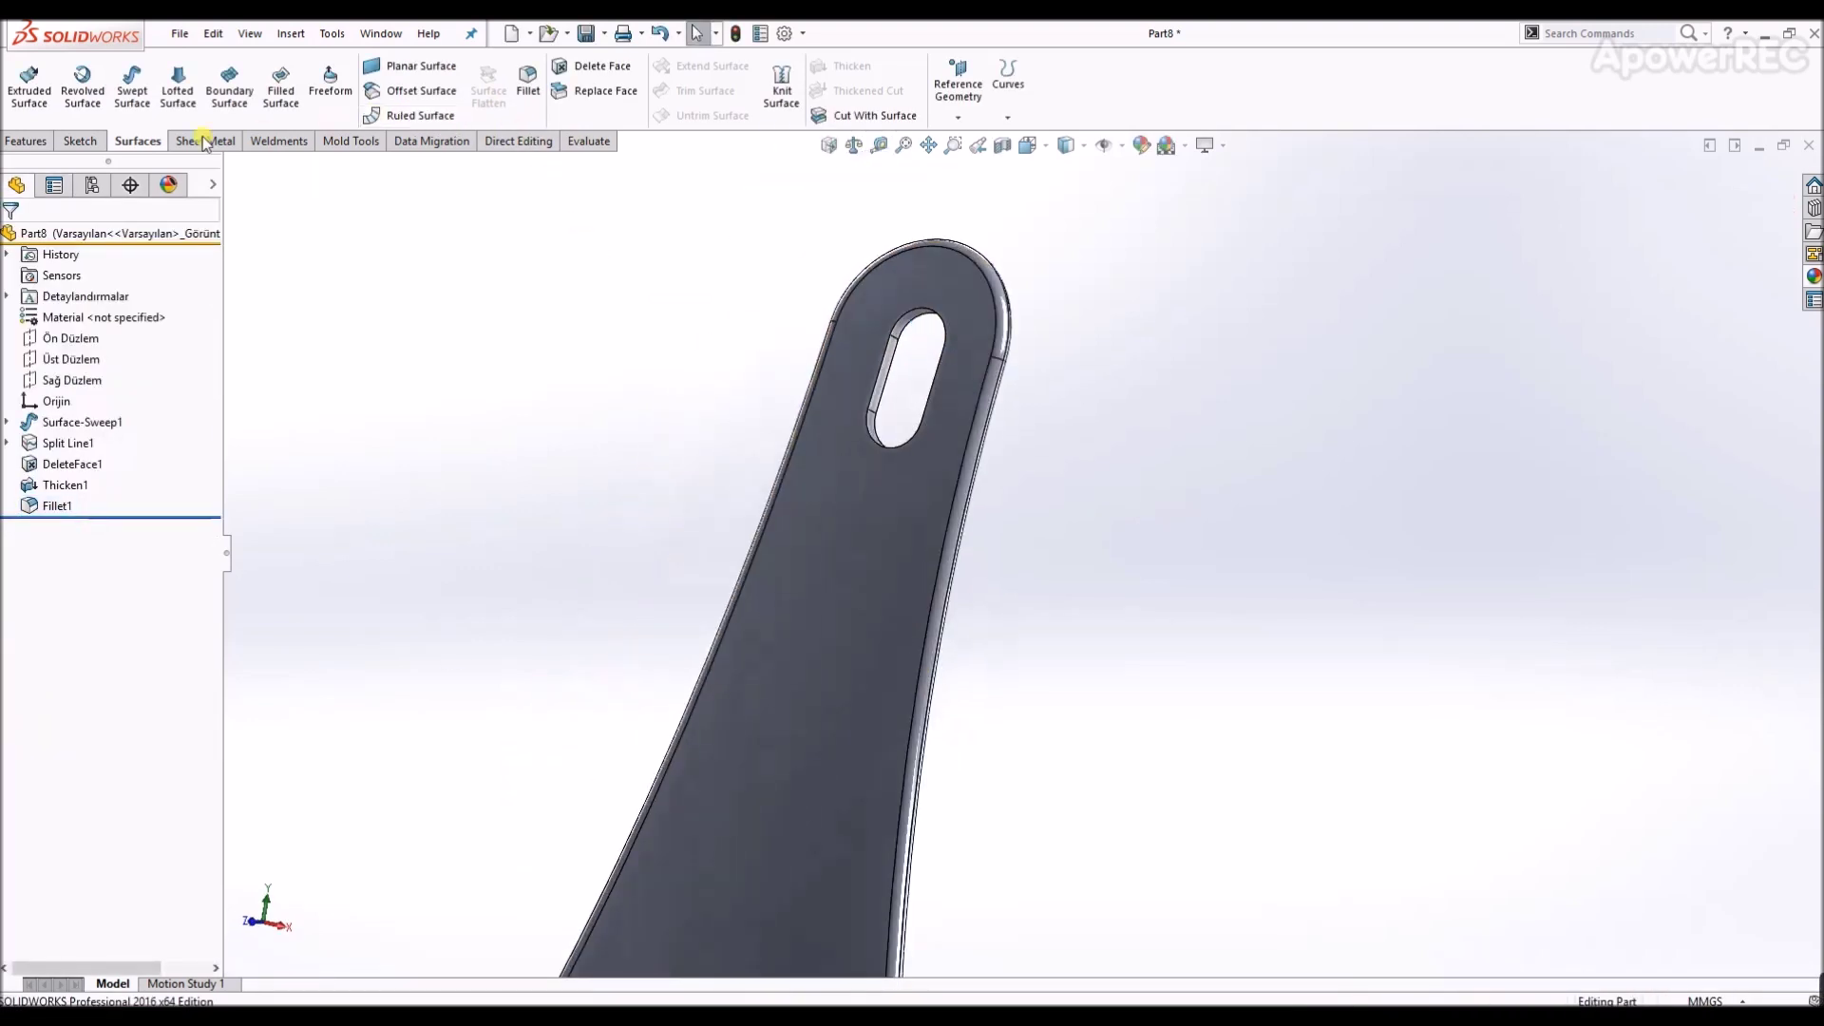
# - Chamfer the slot edges with a 5 mm chamfer
pyautogui.click(42, 144)
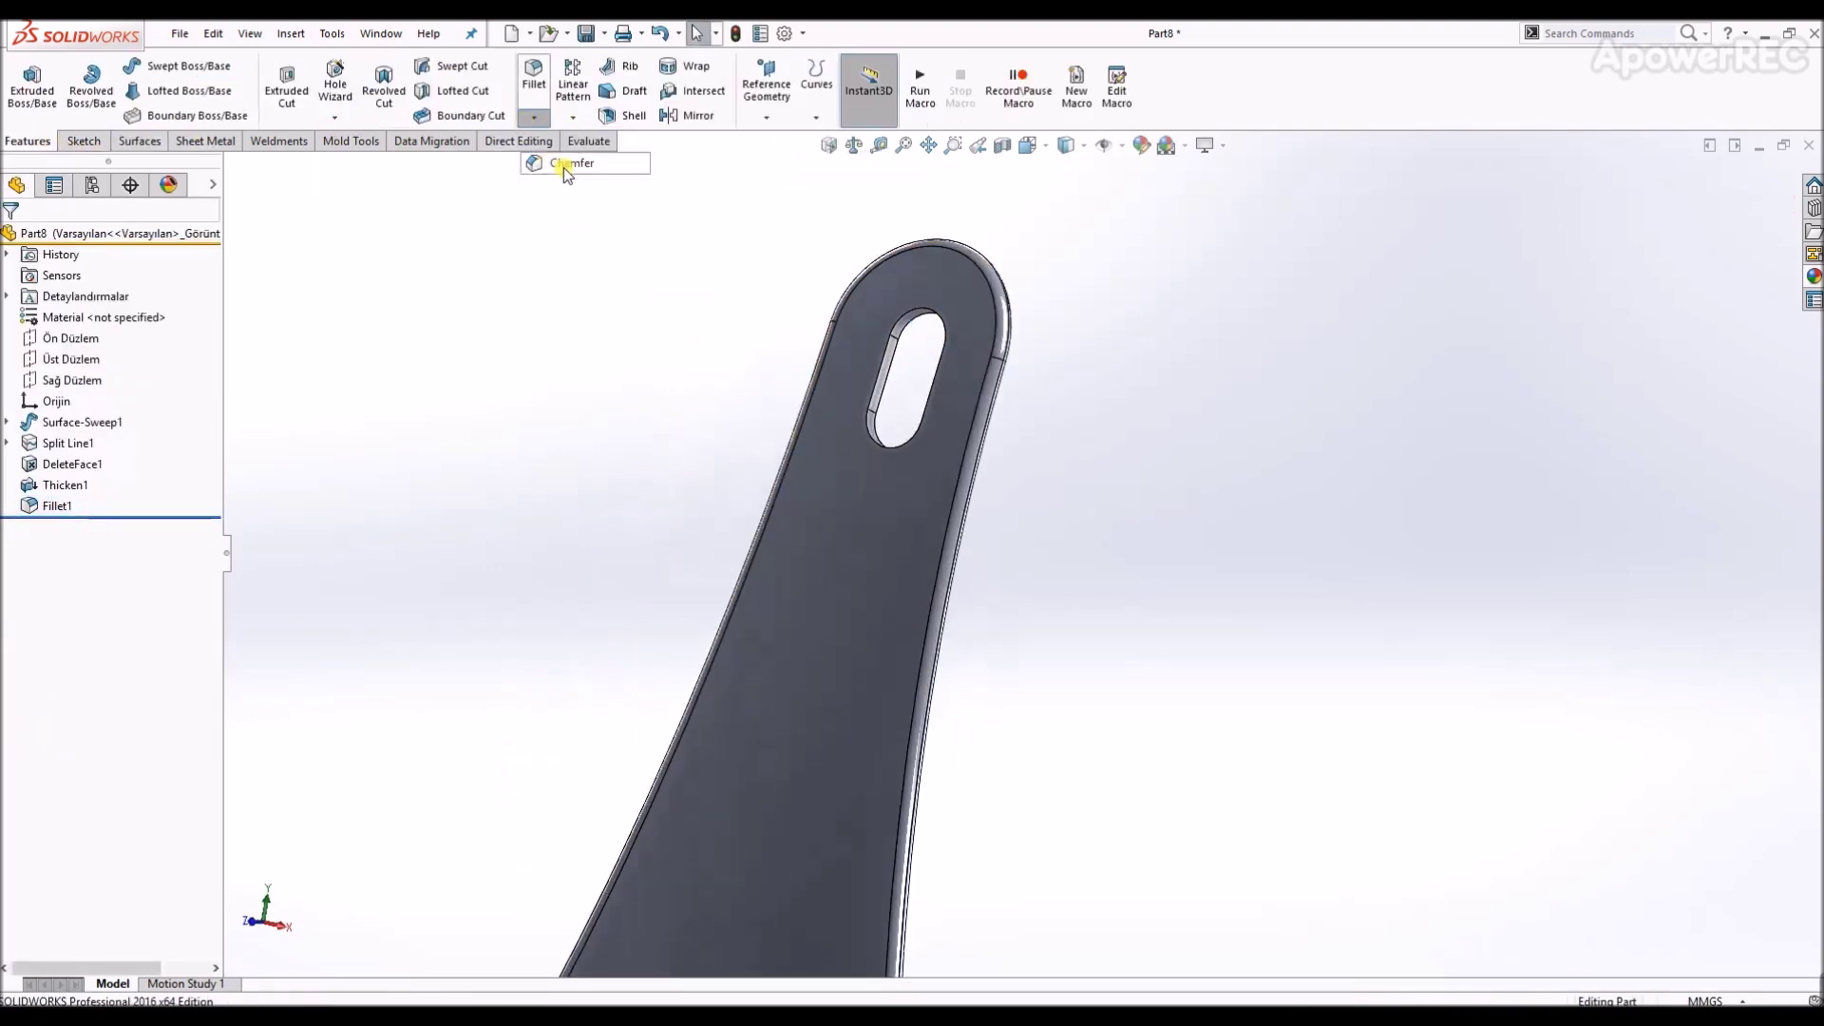
pyautogui.click(564, 166)
pyautogui.click(902, 390)
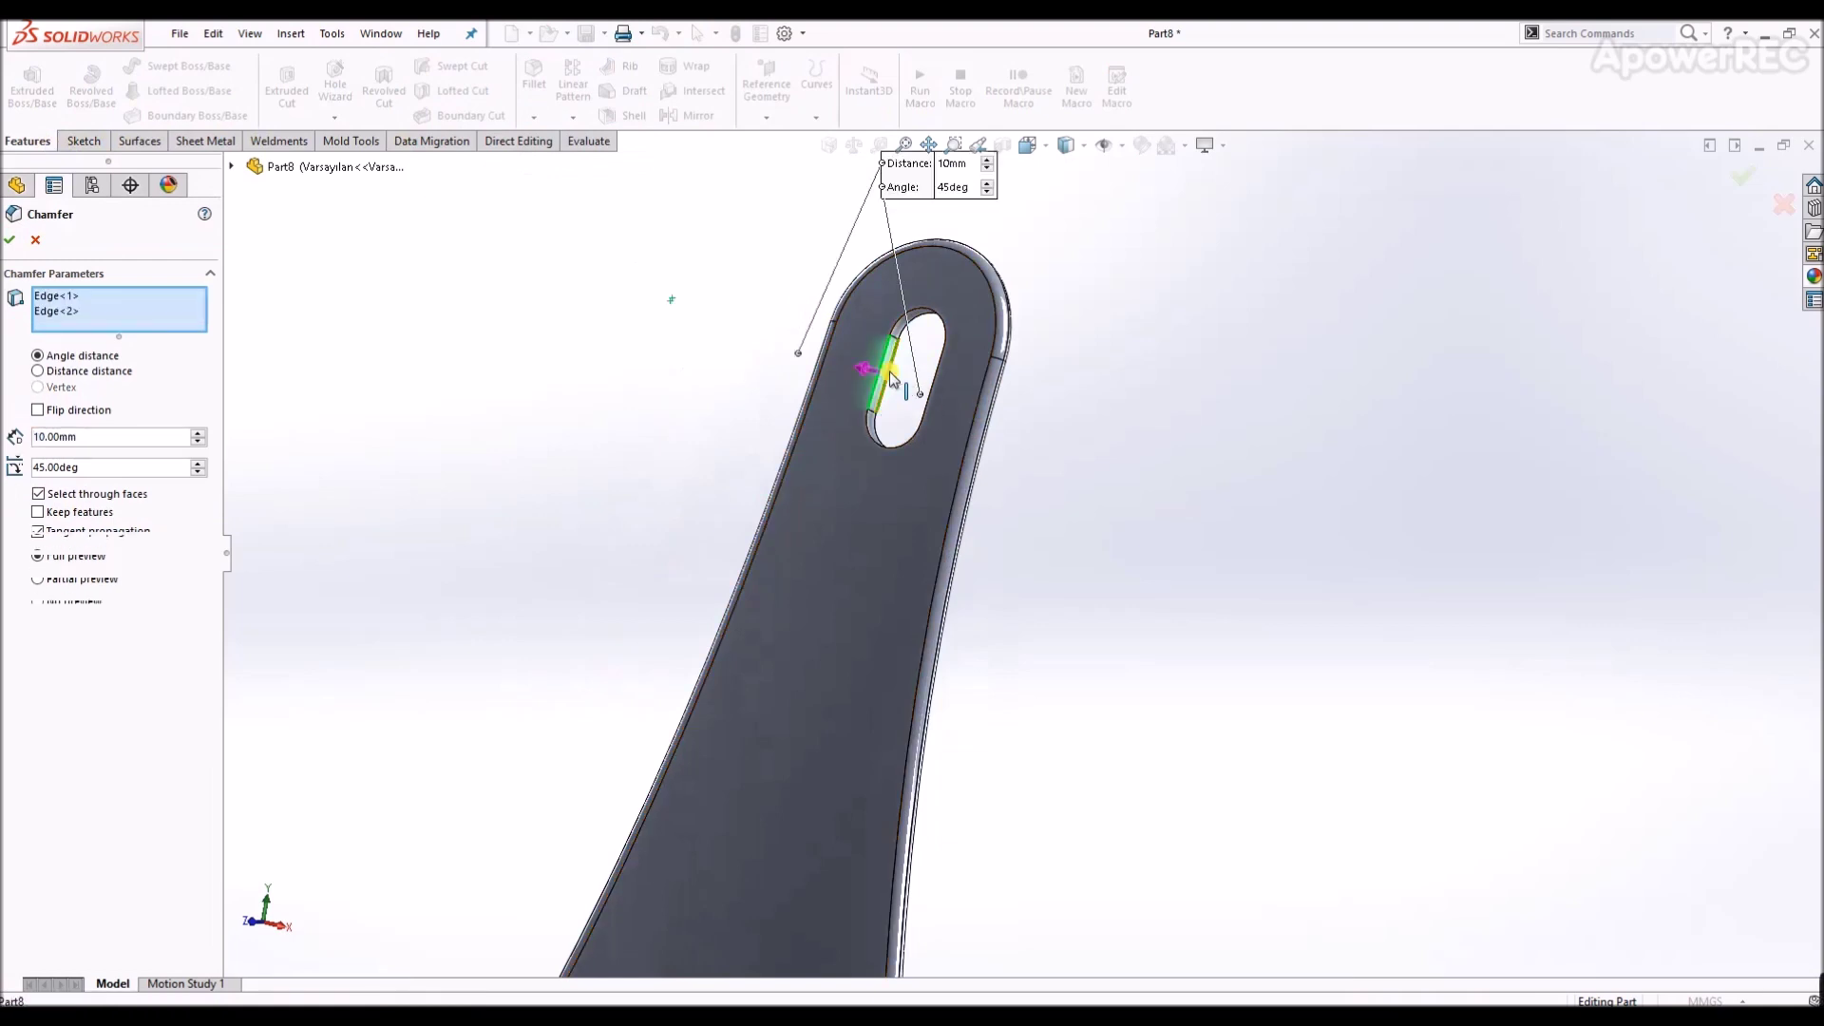
pyautogui.write('5')
pyautogui.press('Return')
pyautogui.press('Return')
pyautogui.scroll(-2, 750, 651)
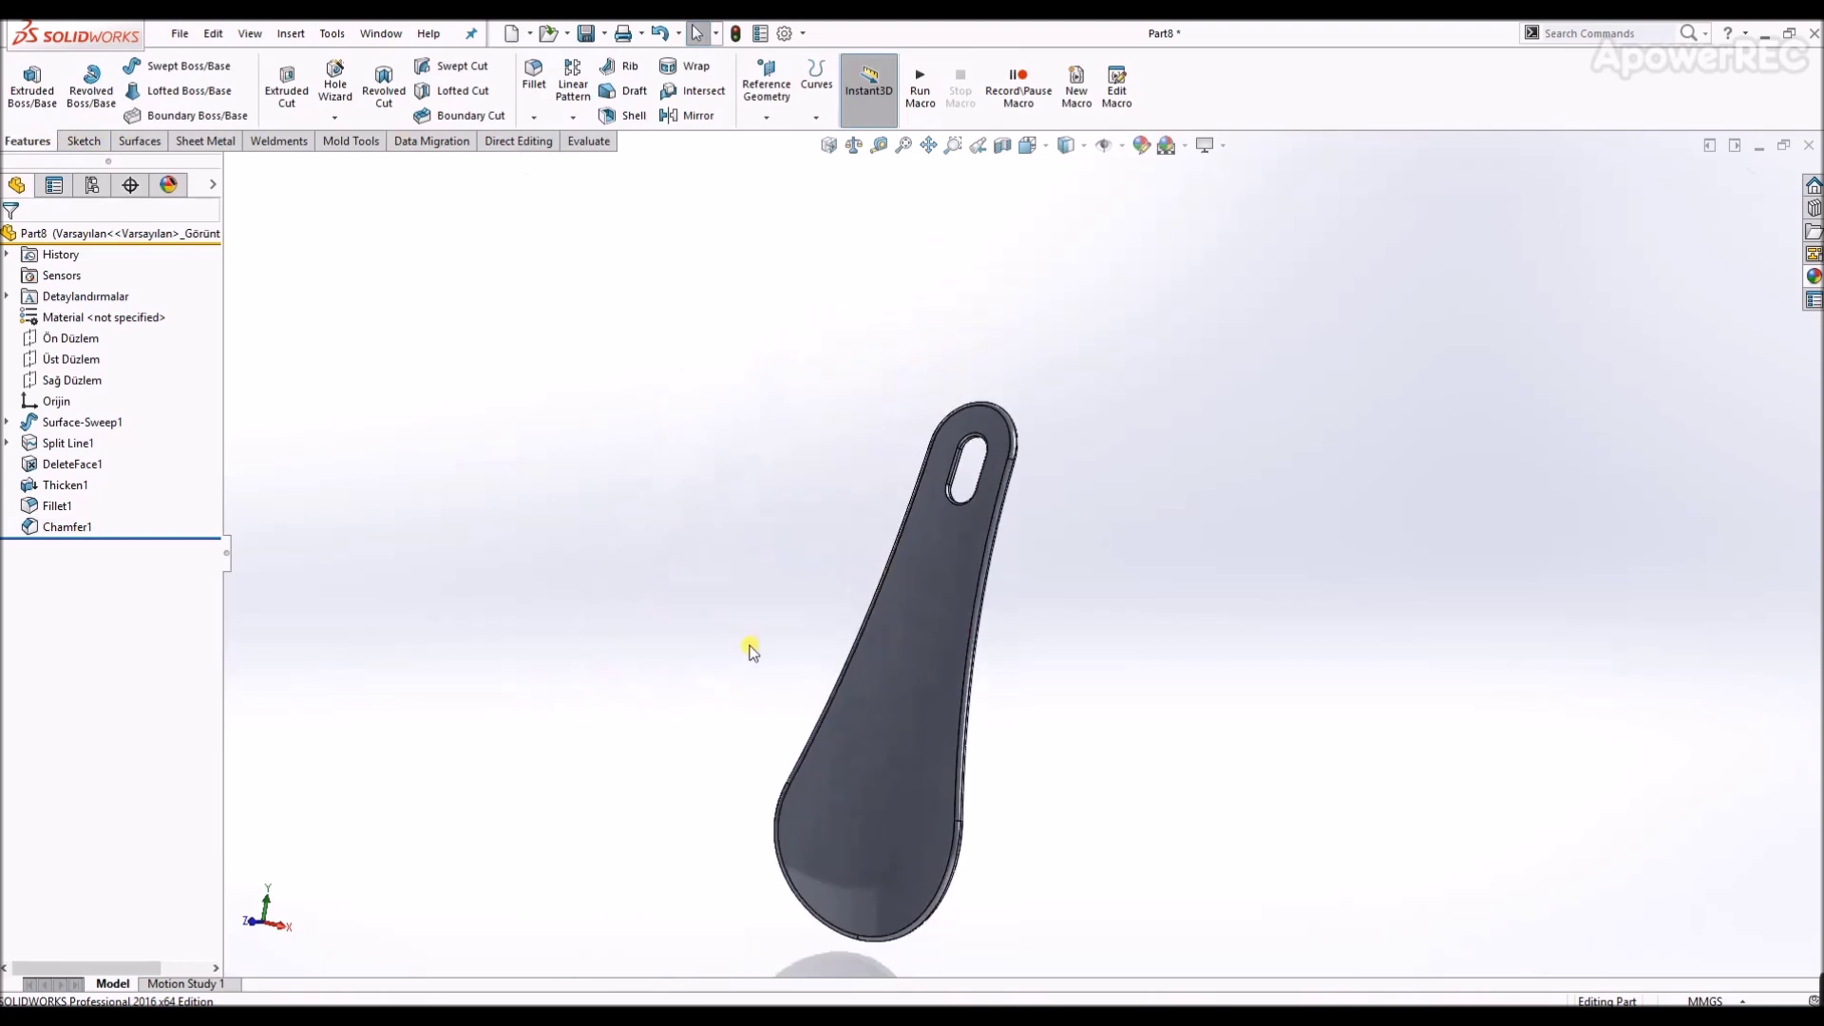
# - Give the whole Thicken1 body a teal appearance colour
pyautogui.moveTo(751, 651); pyautogui.dragTo(950, 664, button='middle')
pyautogui.click(986, 651)
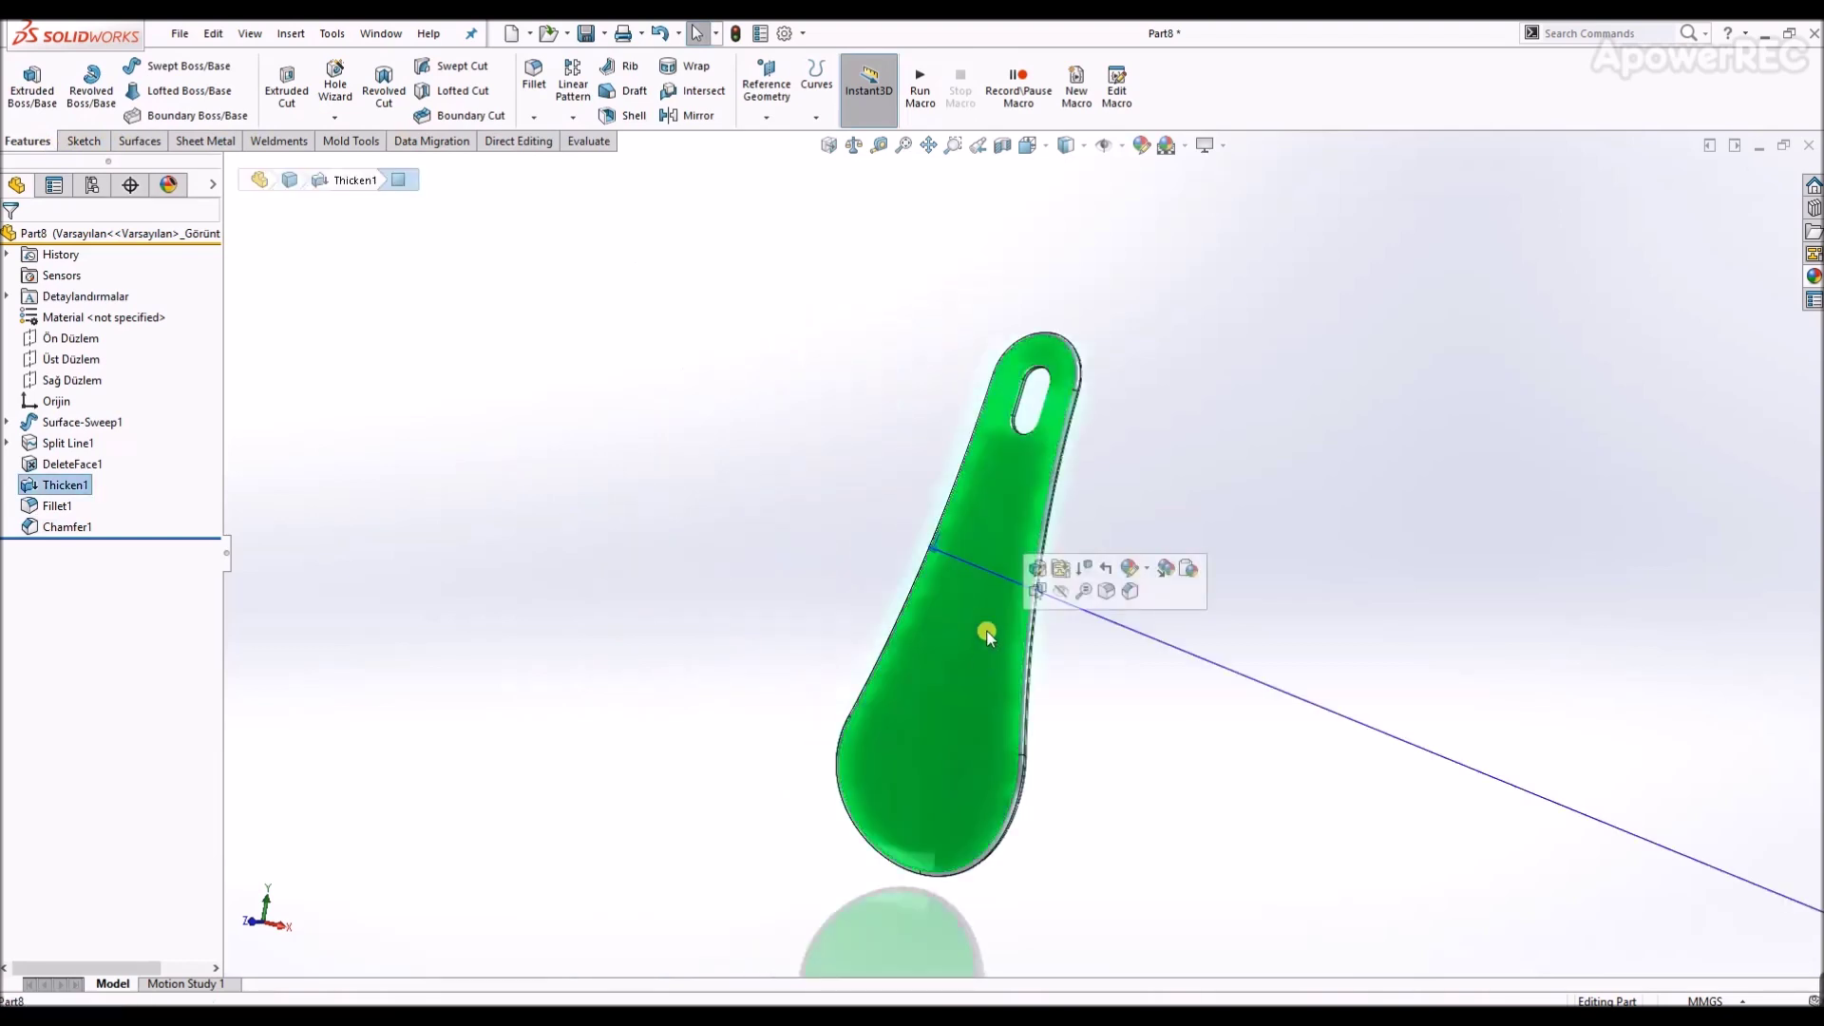
pyautogui.click(1141, 575)
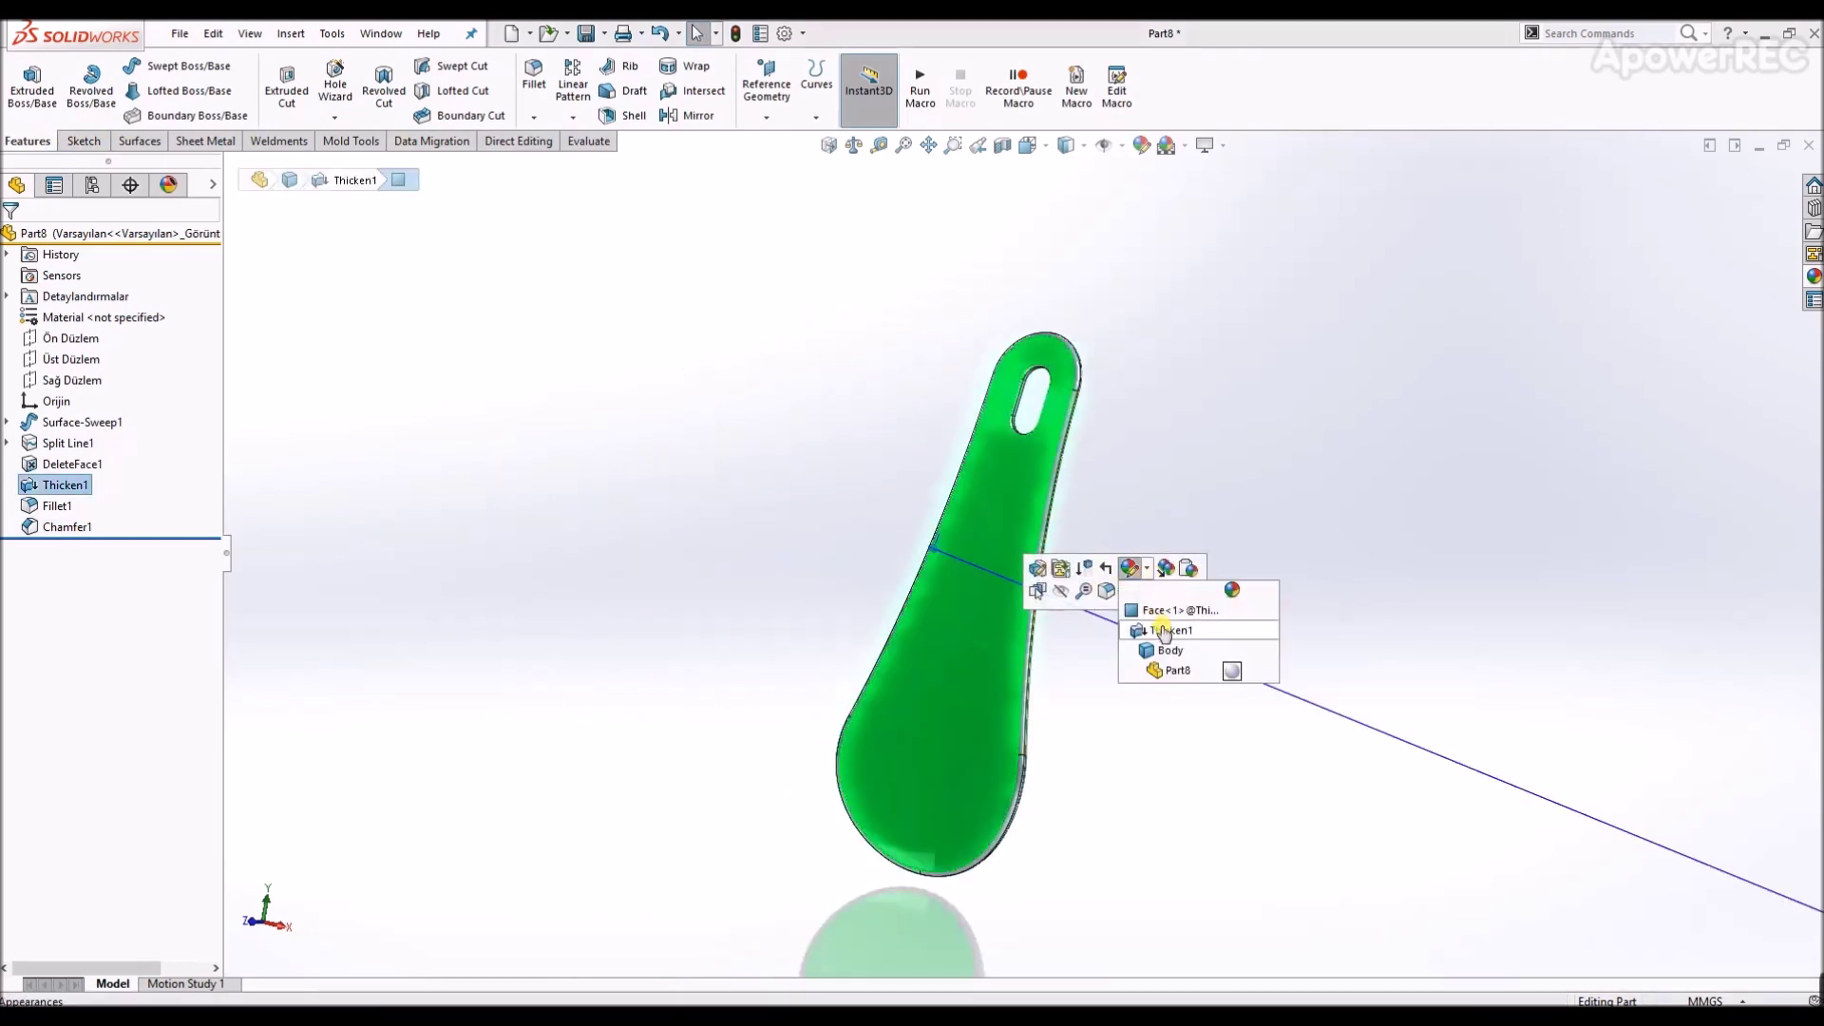
pyautogui.click(1178, 670)
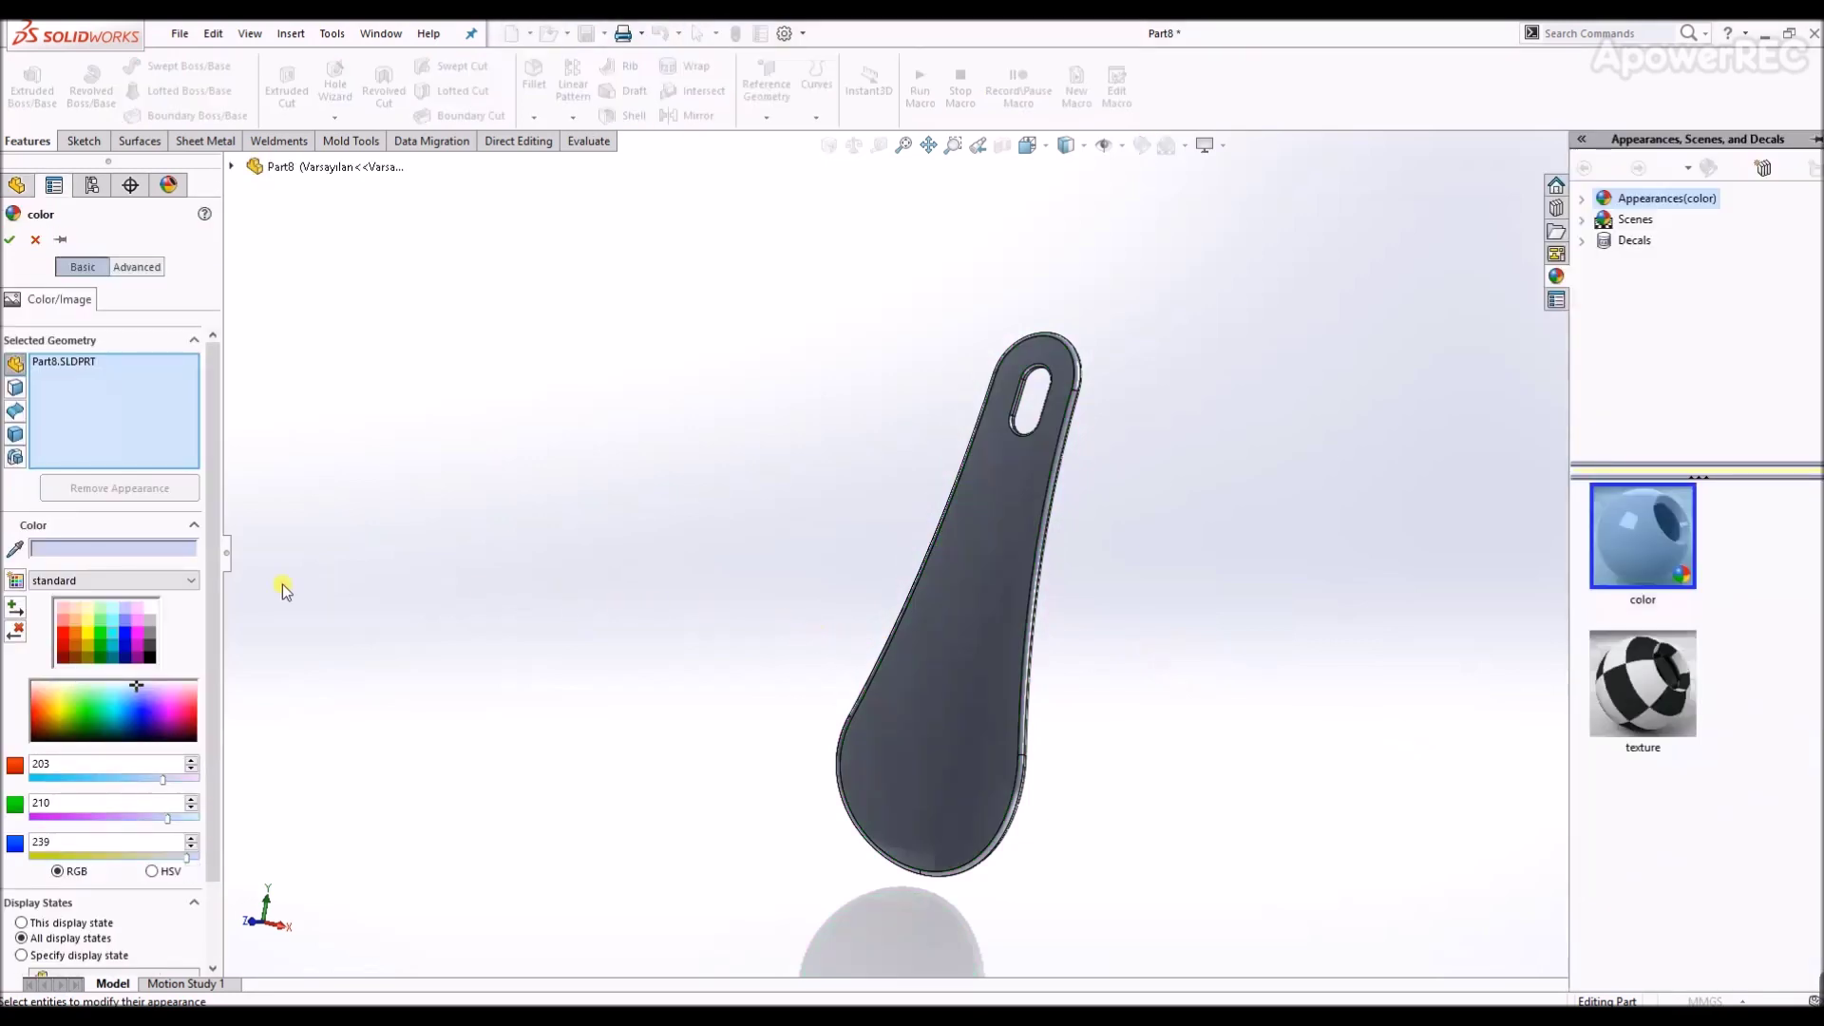
pyautogui.click(118, 635)
pyautogui.press('Return')
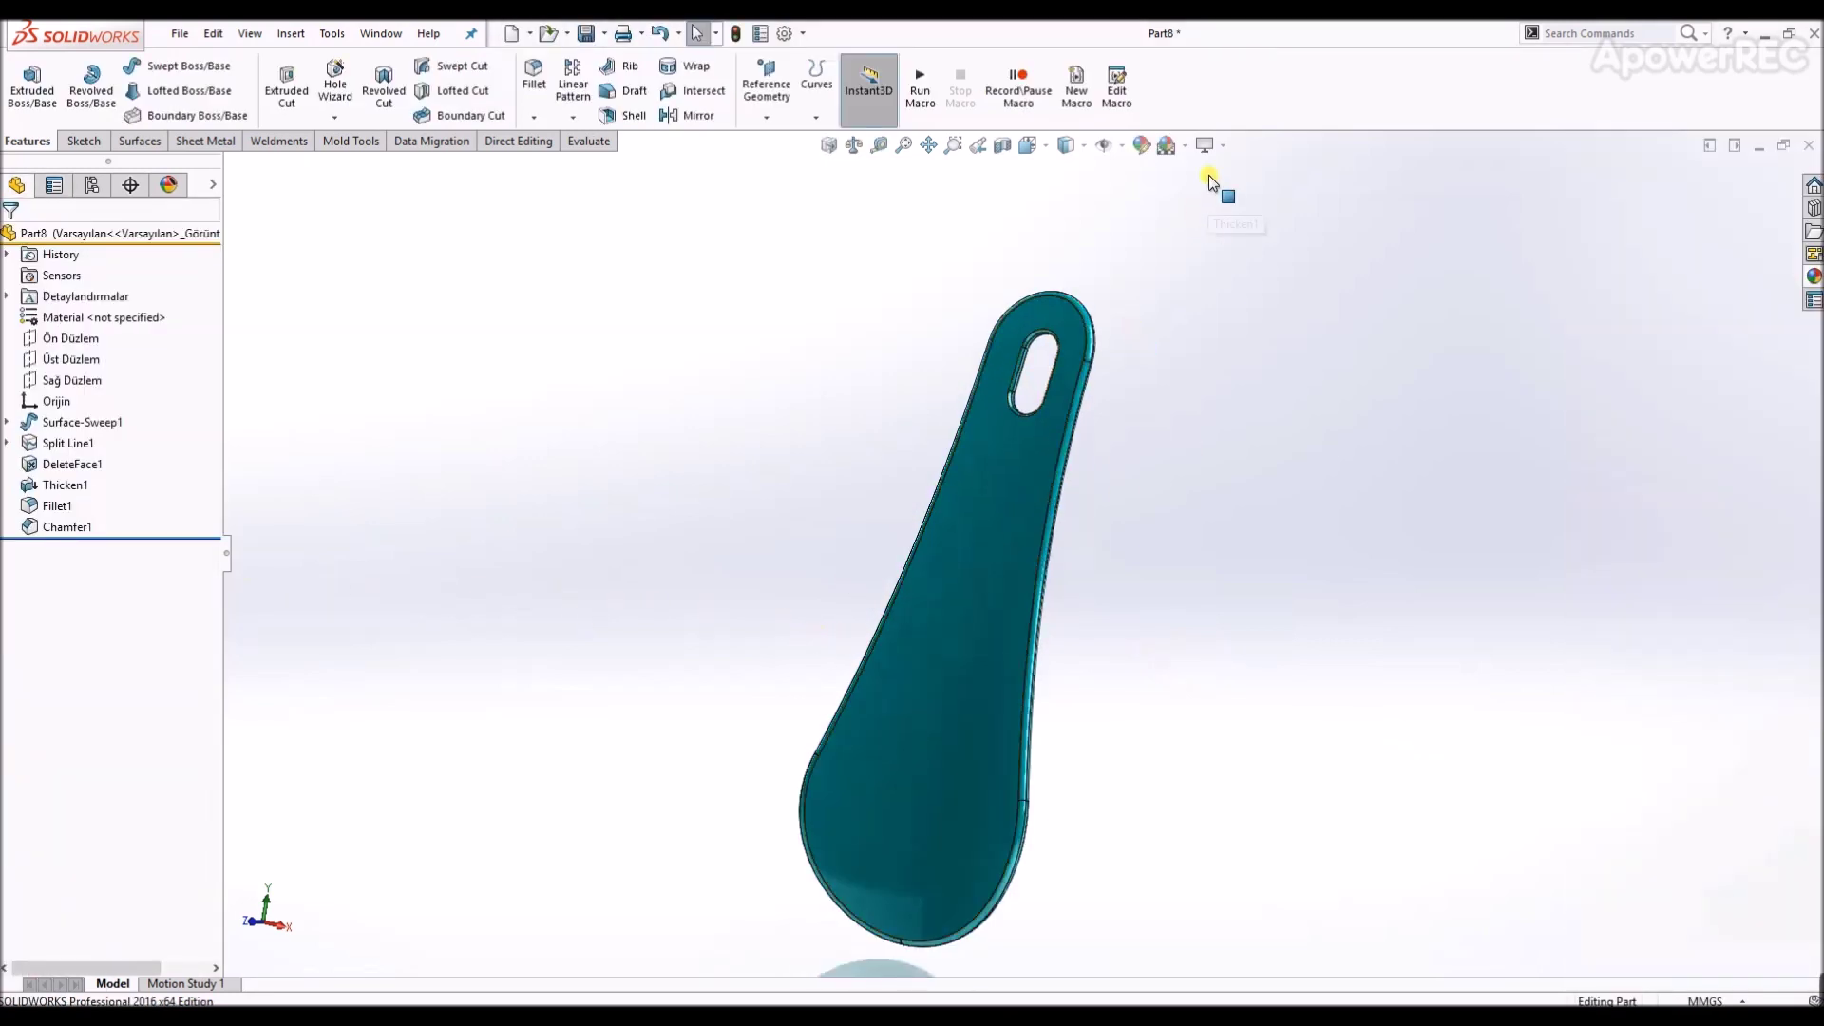
# - Toggle Perspective, turn on Cartoon rendering, and tilt the part to a diagonal view
pyautogui.click(1212, 146)
pyautogui.click(1220, 240)
pyautogui.click(1217, 144)
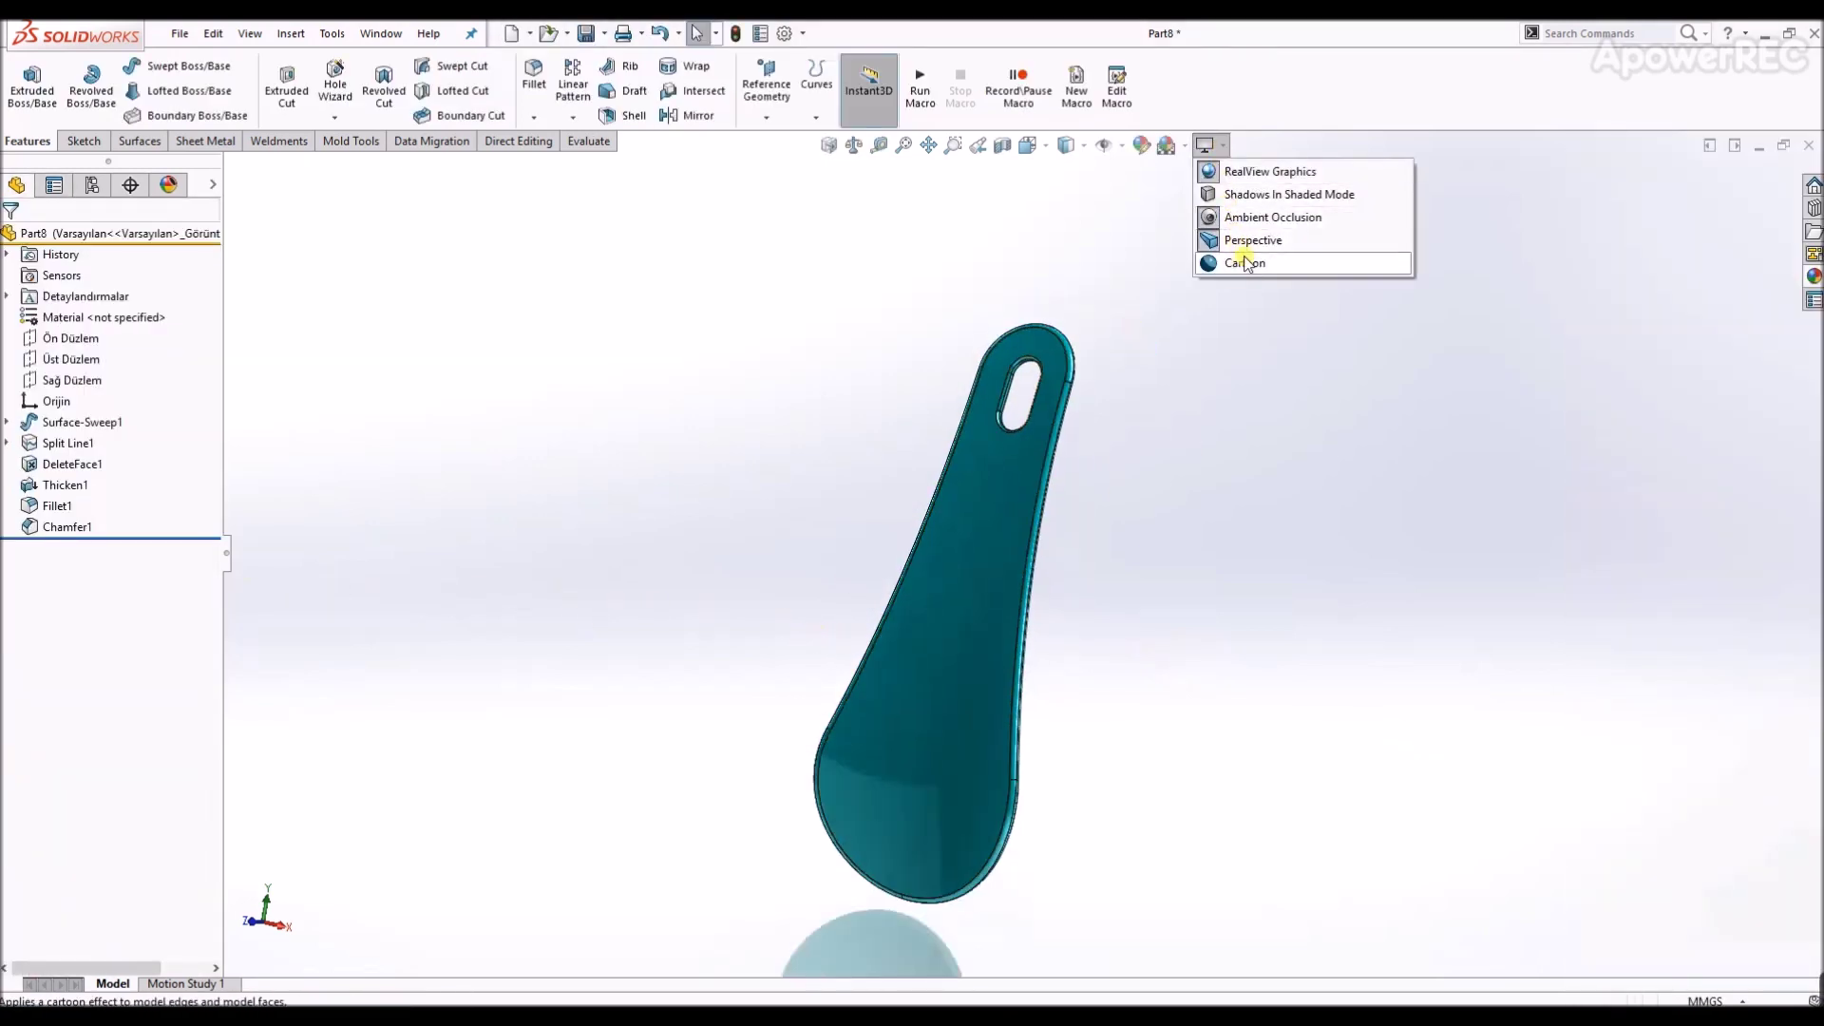
pyautogui.click(1221, 263)
pyautogui.click(1218, 148)
pyautogui.moveTo(1148, 292)
pyautogui.mouseDown(button='middle')
pyautogui.moveTo(1006, 738)
pyautogui.moveTo(1010, 411)
pyautogui.moveTo(997, 529)
pyautogui.moveTo(1047, 567)
pyautogui.mouseUp(button='middle')
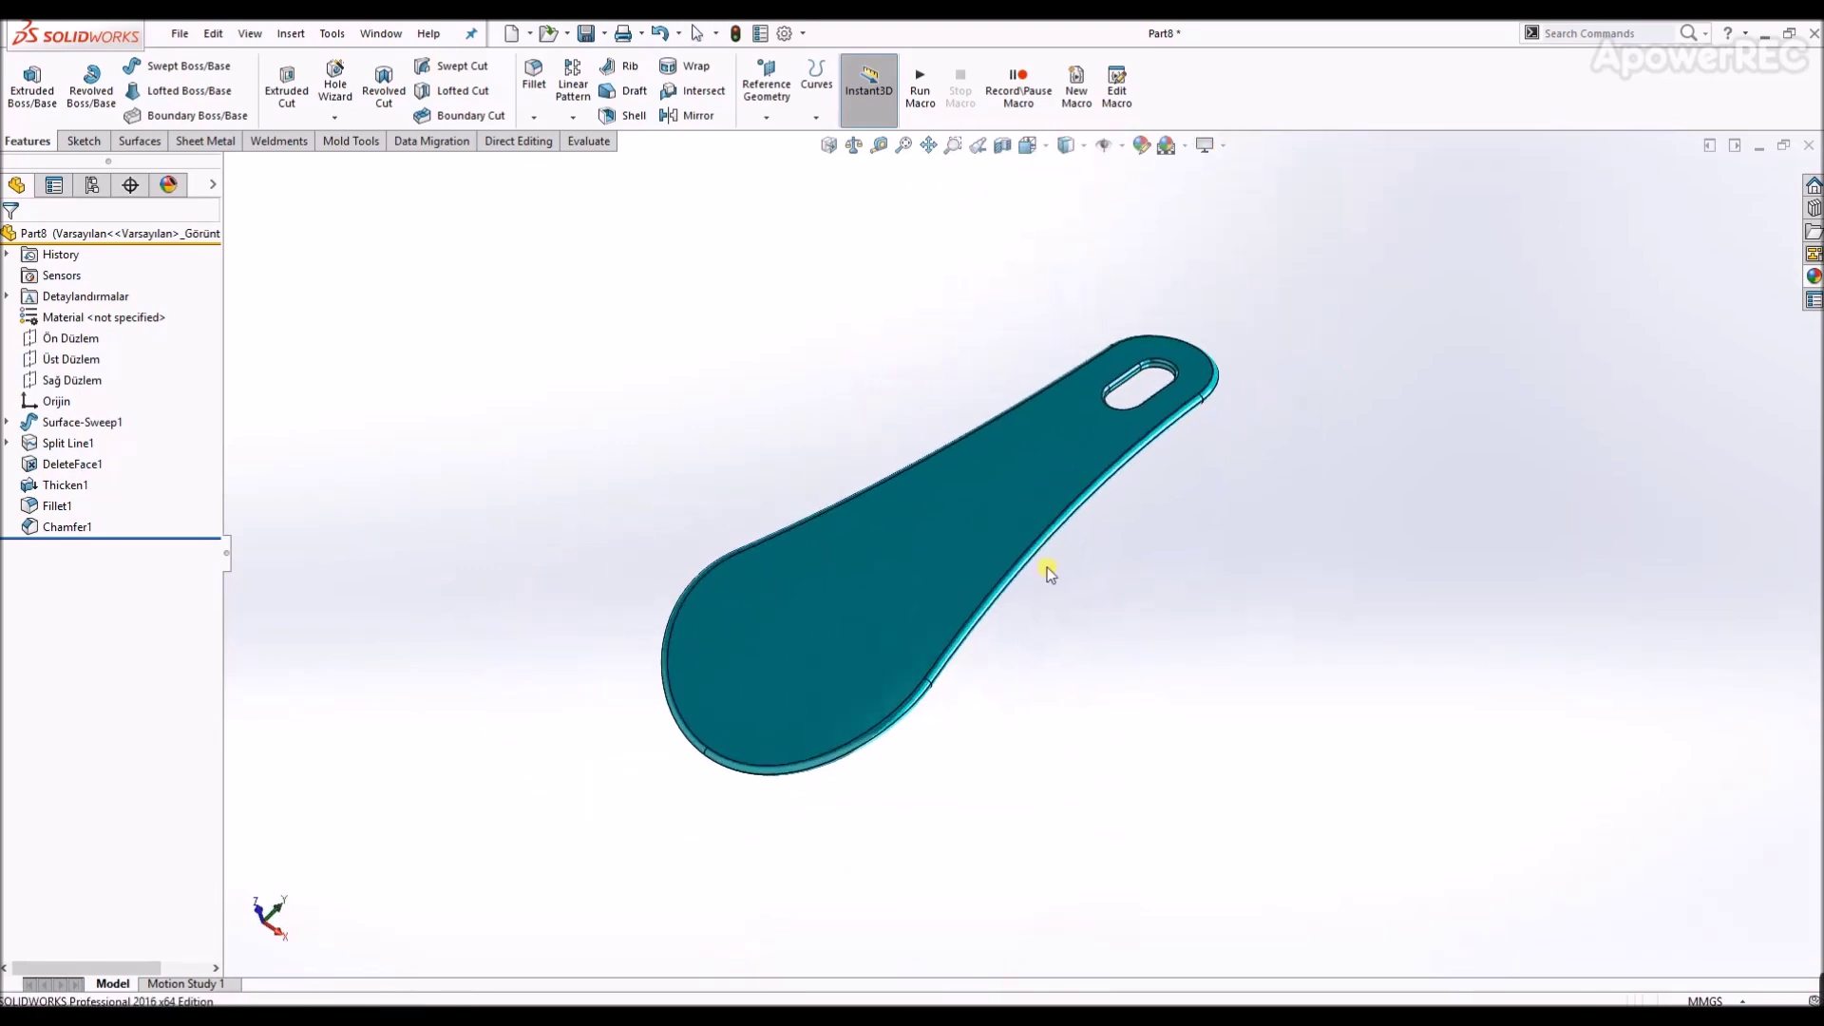